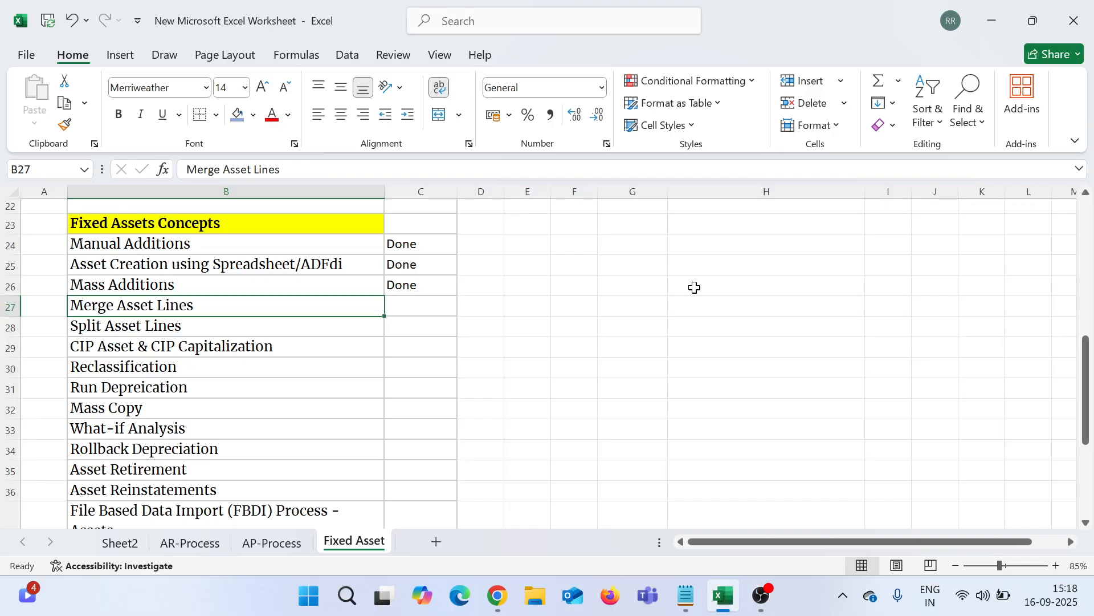
# Step: Enter RRR Supplier, Monitor and CPU down cells H26:H28
pyautogui.click(694, 287)
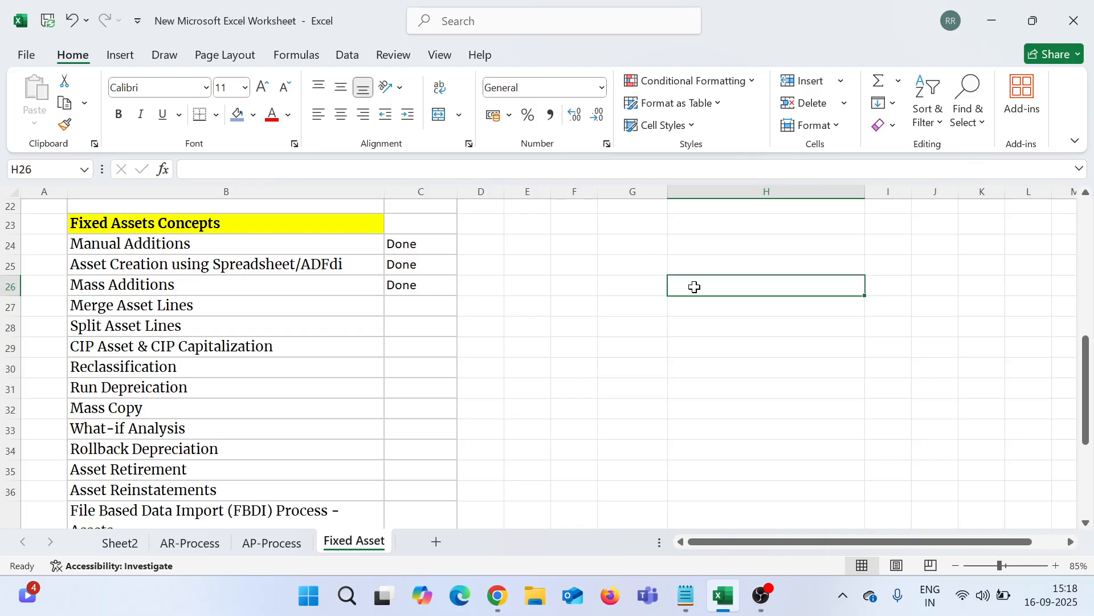
pyautogui.write('RRR S')
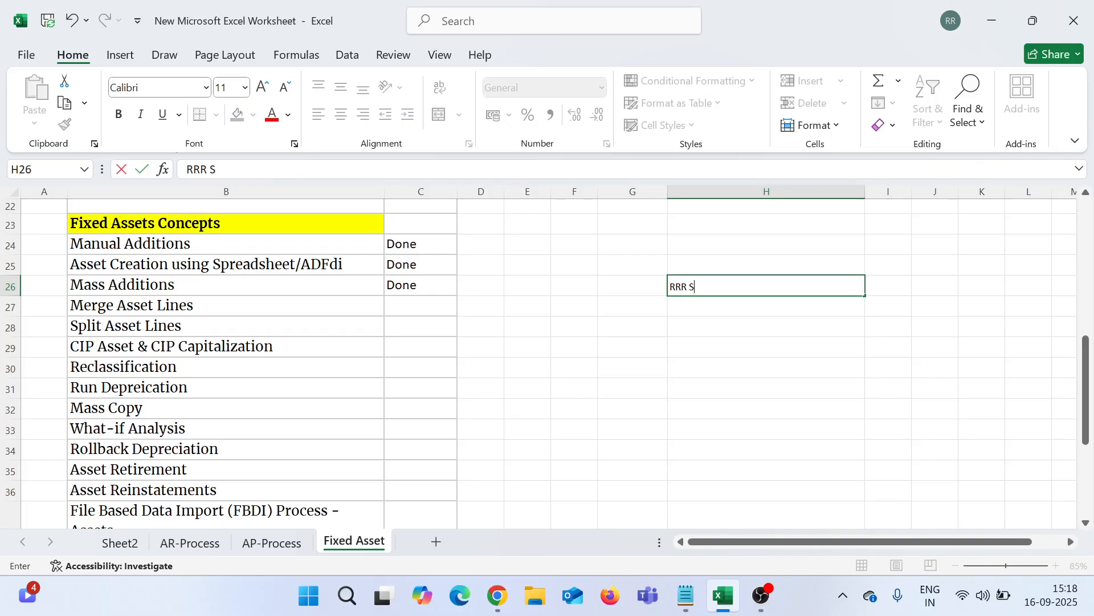
pyautogui.write('upplier')
pyautogui.press('Return')
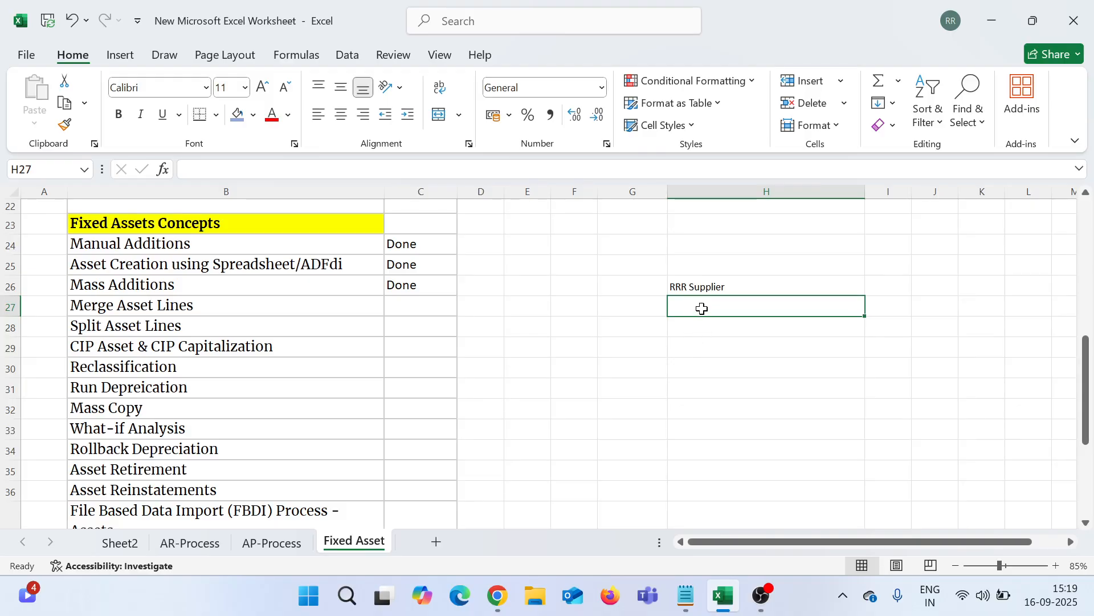
pyautogui.write('Ci')
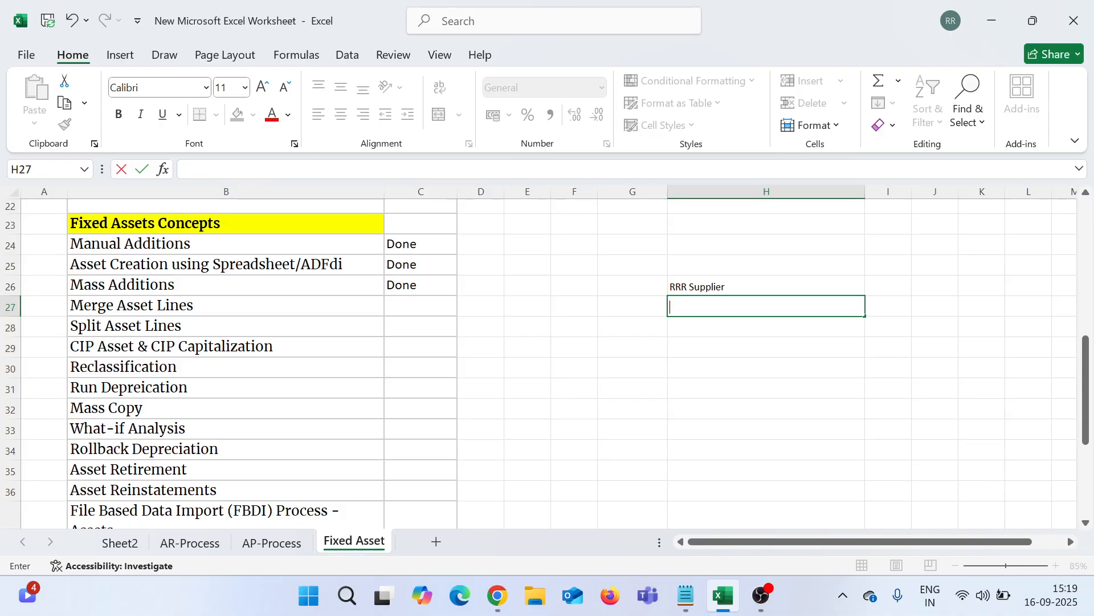
pyautogui.write('Monitor')
pyautogui.press('Return')
pyautogui.write('CPU')
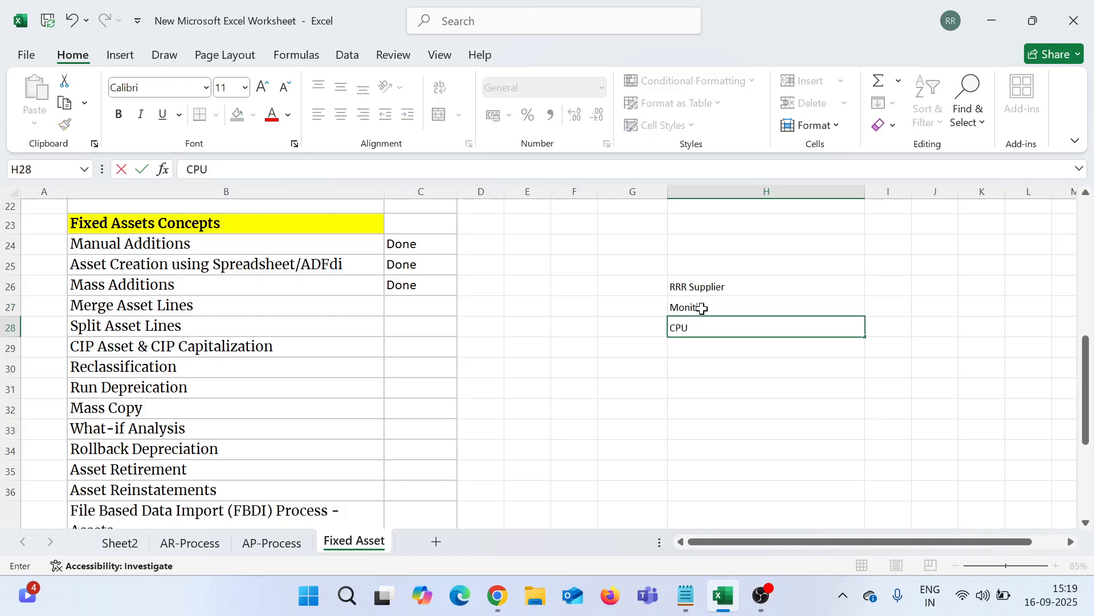
pyautogui.press('Return')
# Step: Correct the Monitir typo in H27 and add Keyboard and Mouse below CPU
pyautogui.doubleClick(726, 305)
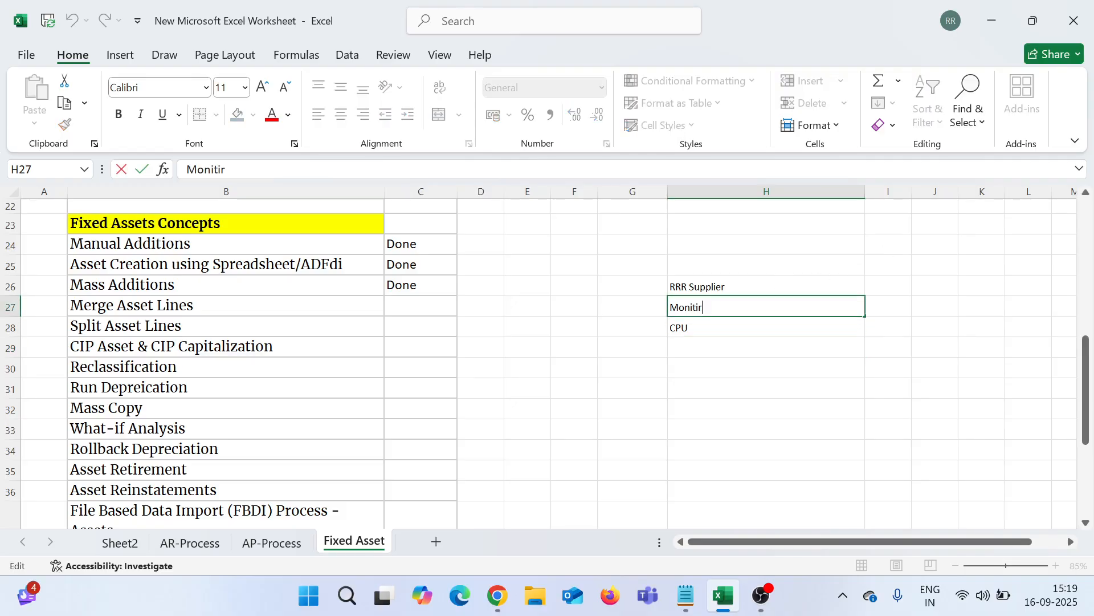
pyautogui.press('BackSpace')
pyautogui.press('BackSpace')
pyautogui.write('or')
pyautogui.press('Return')
pyautogui.press('Return')
pyautogui.write('Ke')
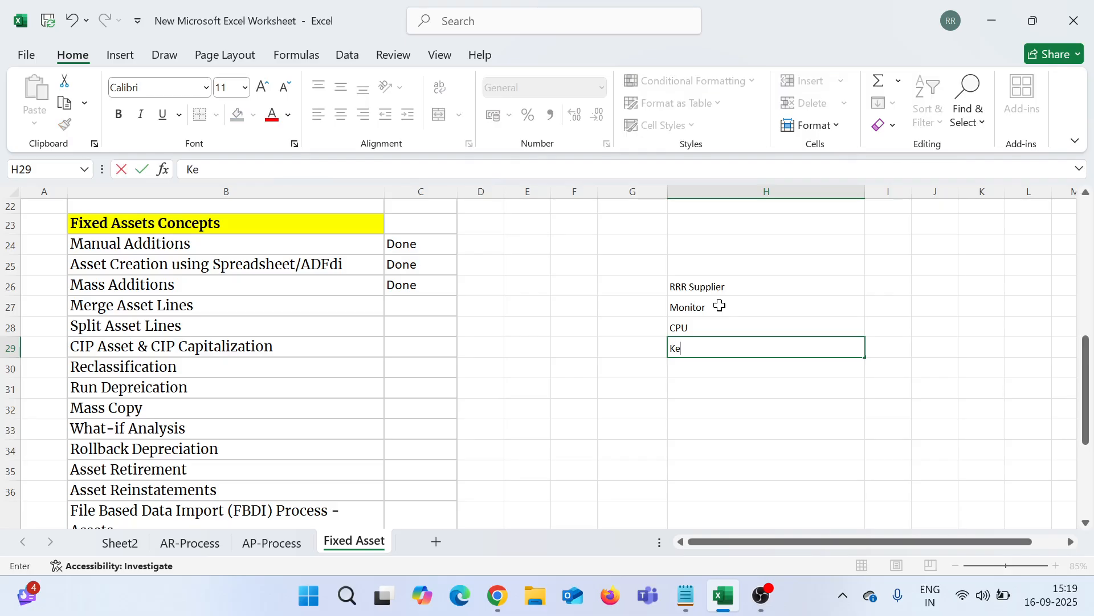
pyautogui.write('yboard')
pyautogui.press('Return')
pyautogui.write('Mouse')
pyautogui.press('Return')
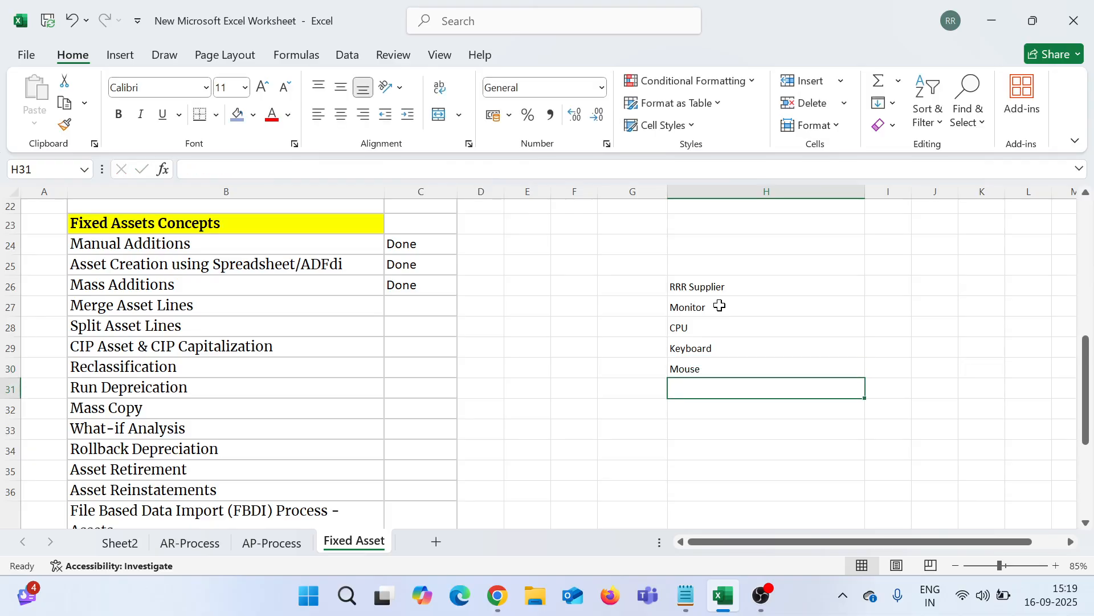
# Step: Fill the RRR Supplier heading in H26 dark orange
pyautogui.press('Up')
pyautogui.press('Up')
pyautogui.press('Up')
pyautogui.press('Up')
pyautogui.press('Up')
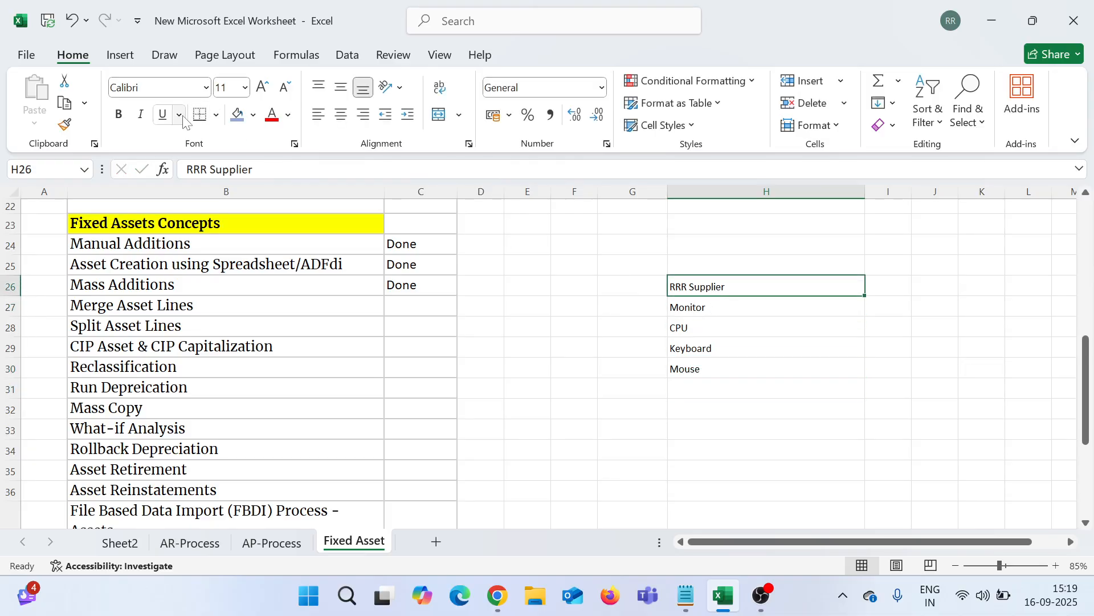
pyautogui.click(254, 117)
pyautogui.click(363, 296)
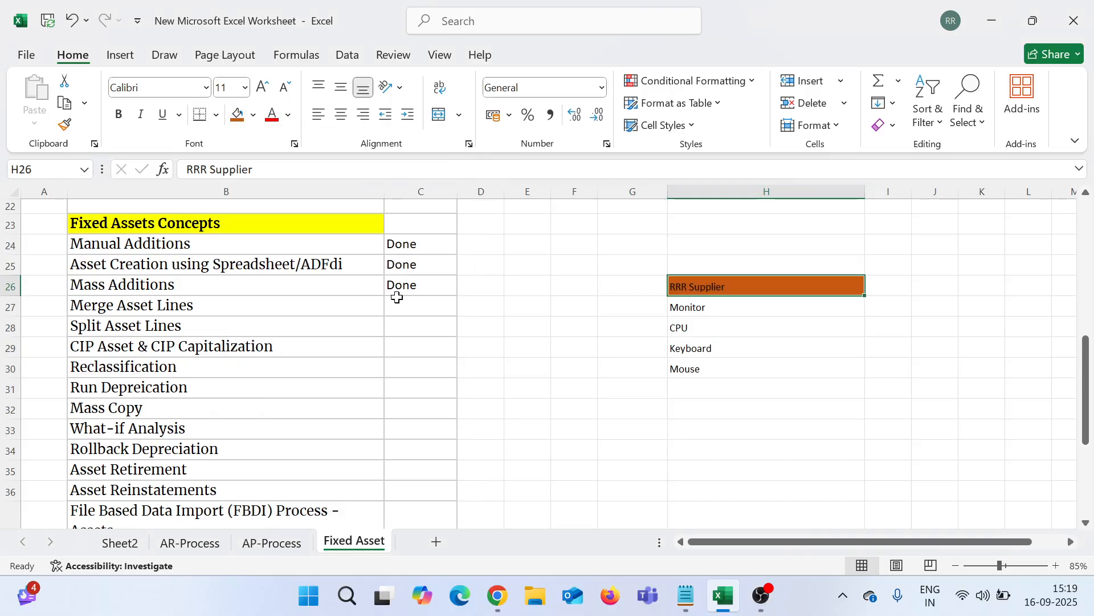
pyautogui.hotkey('ctrl', 'Down')
pyautogui.click(832, 307)
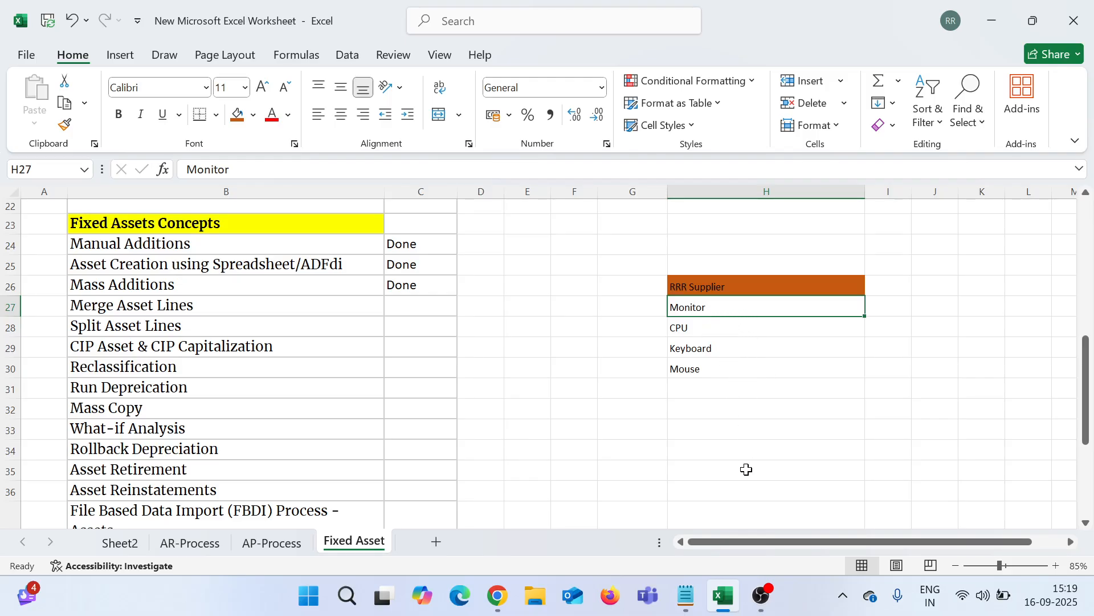
pyautogui.moveTo(760, 545); pyautogui.dragTo(791, 542)
# Step: Enter a quantity of 1 beside each item in I27:I30
pyautogui.click(833, 308)
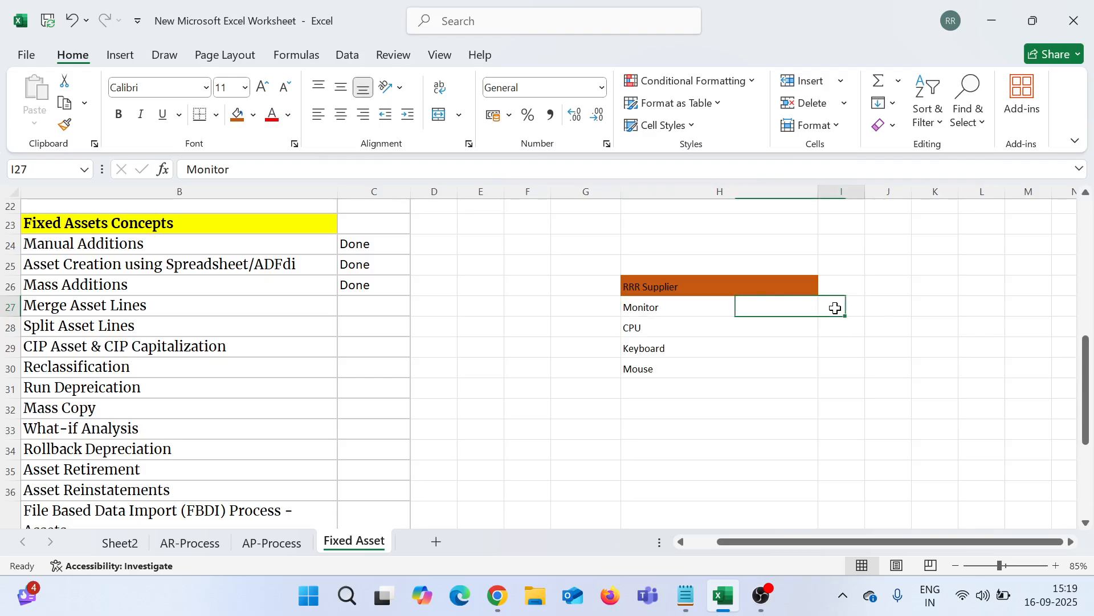
pyautogui.press('BackSpace')
pyautogui.write('1')
pyautogui.press('Return')
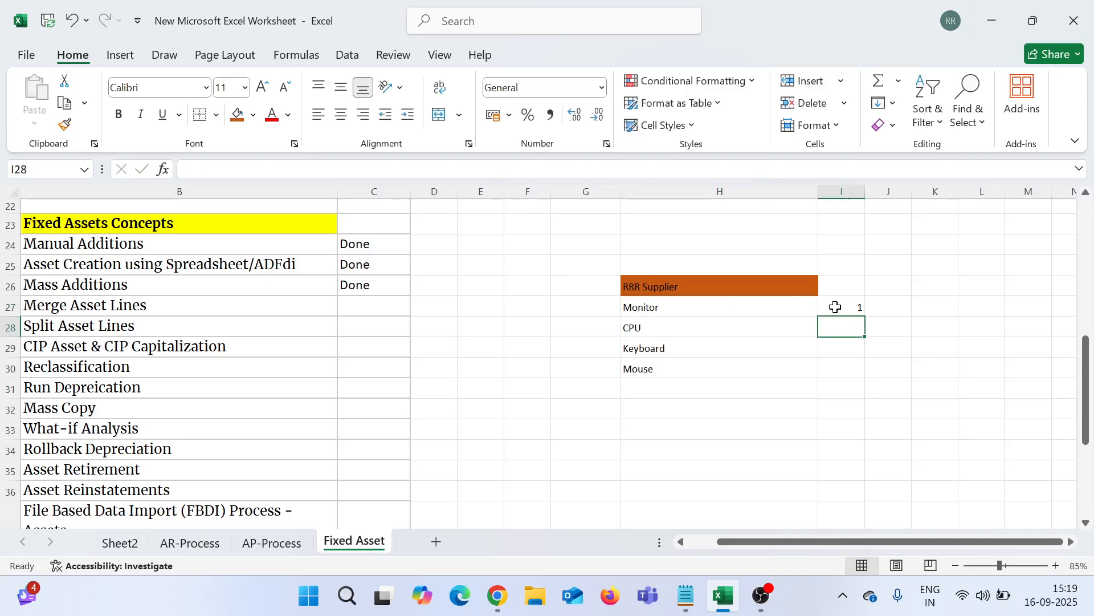
pyautogui.write('1')
pyautogui.press('Return')
pyautogui.write('1')
pyautogui.press('Return')
pyautogui.write('1')
pyautogui.press('Return')
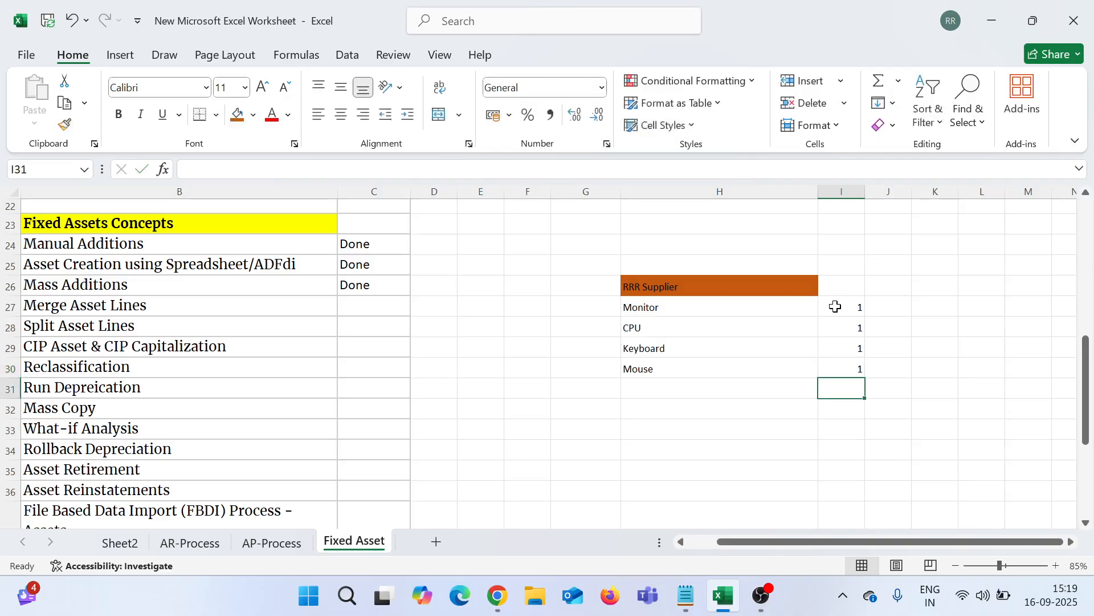
# Step: Type Computer in K29 and widen column K to fit it
pyautogui.click(930, 344)
pyautogui.press('BackSpace')
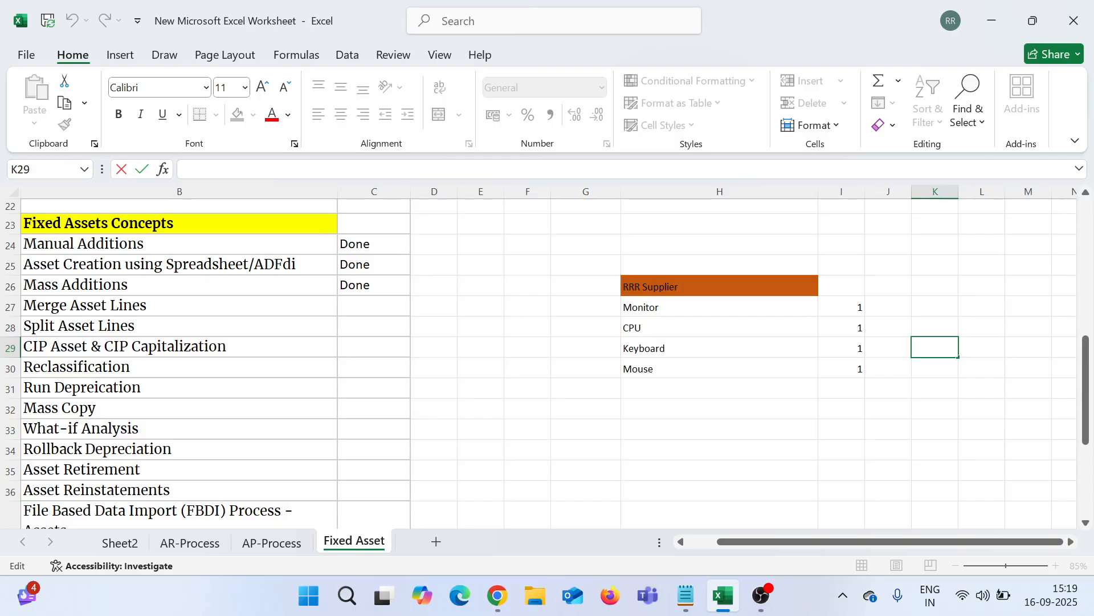
pyautogui.write('Computer')
pyautogui.click(902, 408)
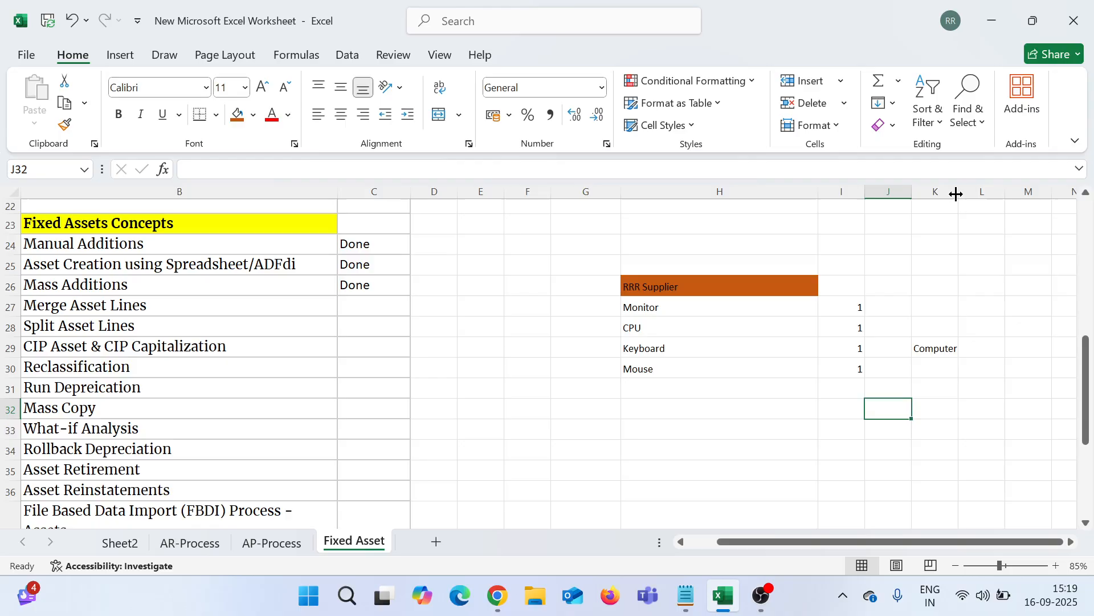
pyautogui.moveTo(959, 192); pyautogui.dragTo(988, 191)
# Step: Select the items Monitor through Mouse in H27:H30 and point out each one
pyautogui.click(864, 345)
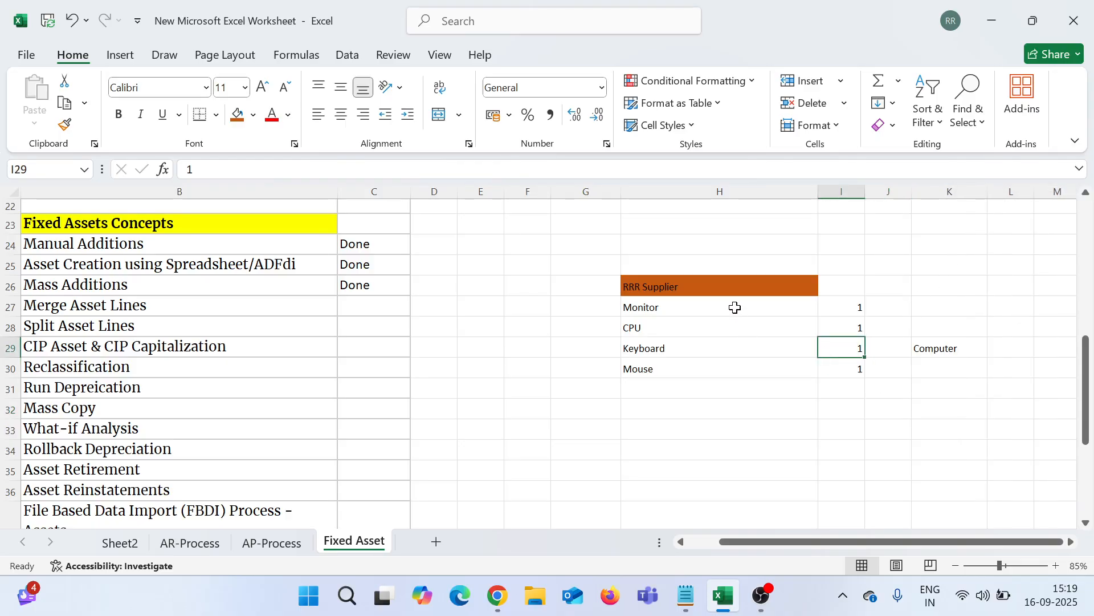
pyautogui.moveTo(735, 306); pyautogui.dragTo(733, 367)
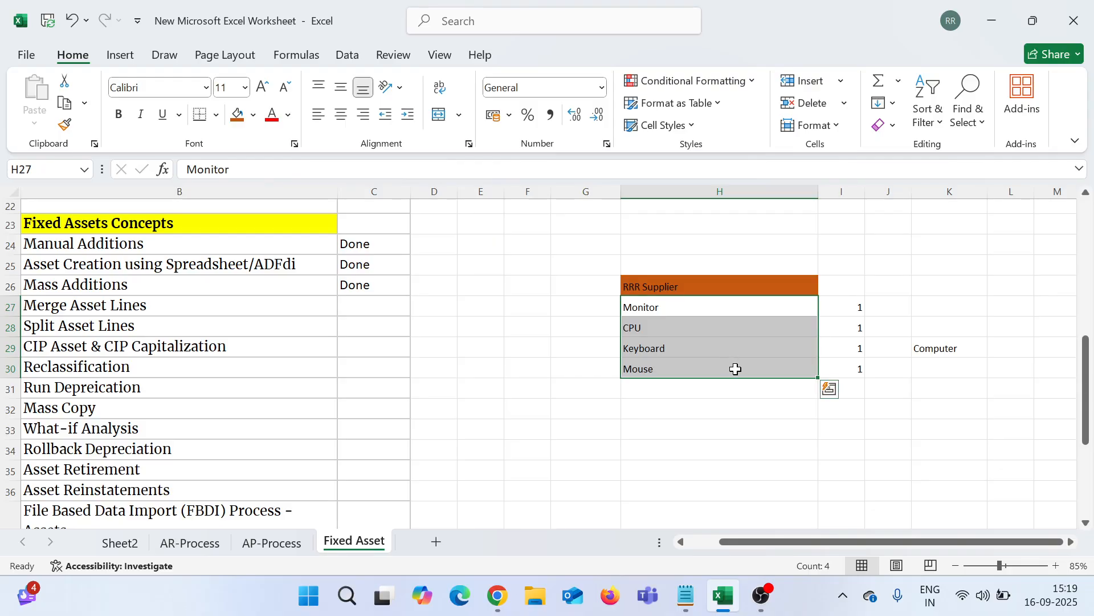
pyautogui.click(922, 347)
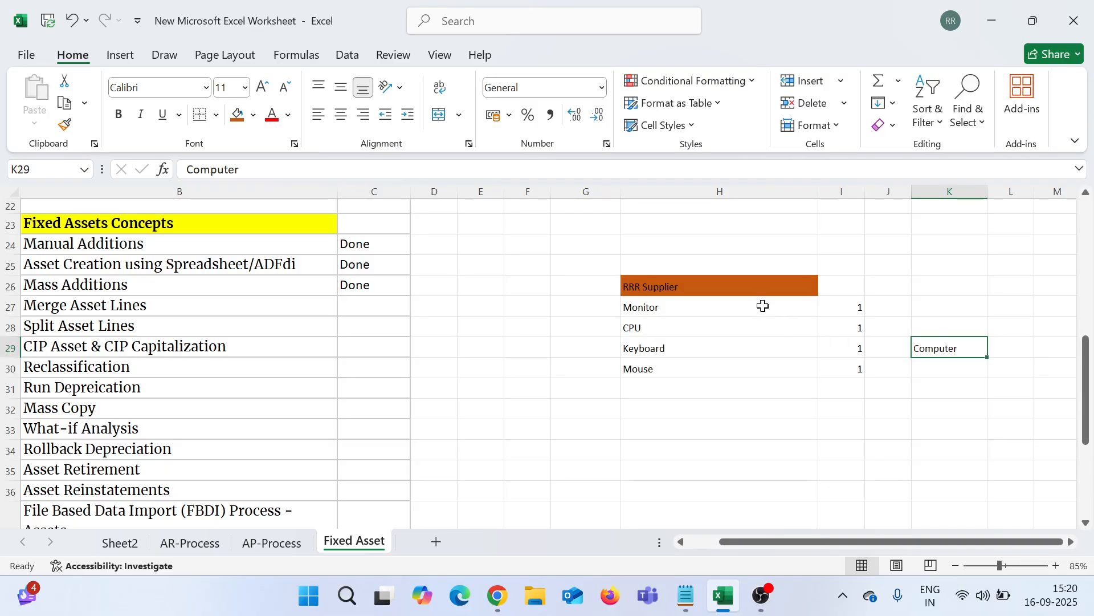
pyautogui.moveTo(762, 306); pyautogui.dragTo(777, 364)
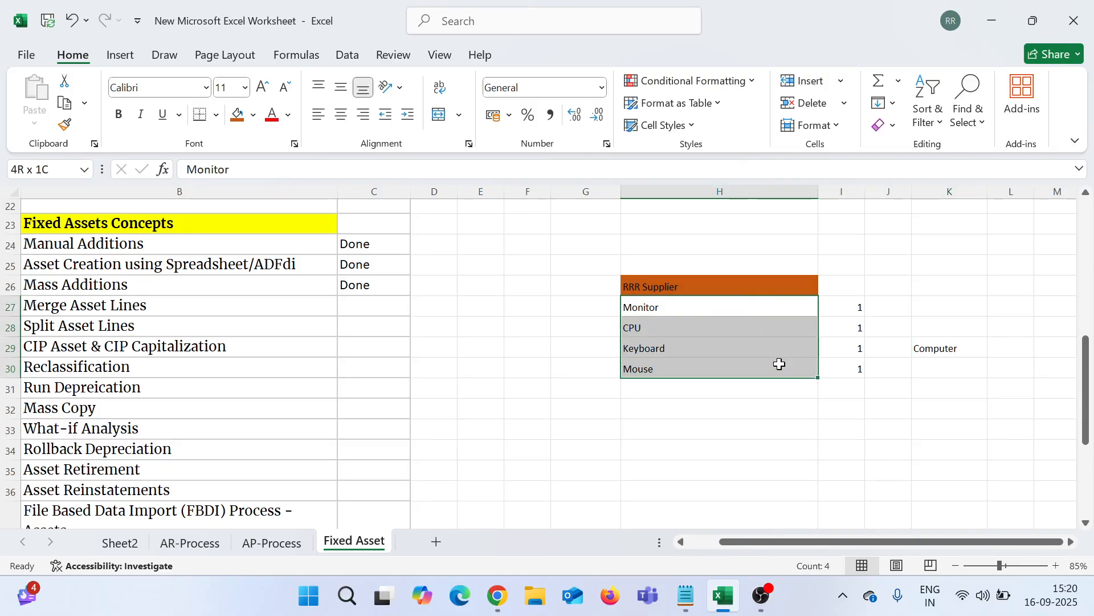
pyautogui.click(713, 311)
pyautogui.click(717, 328)
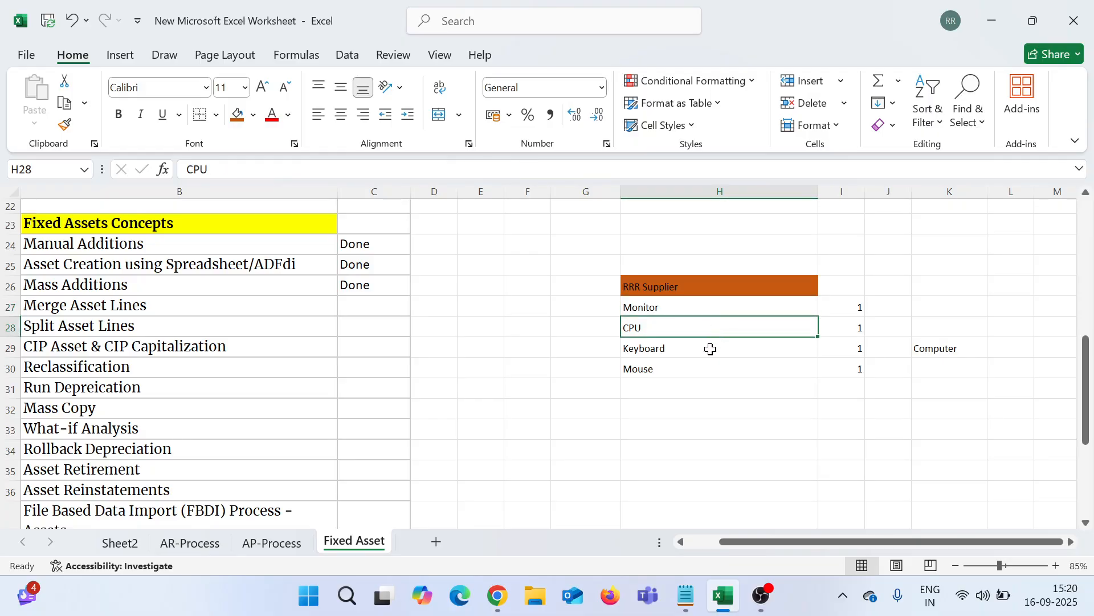
pyautogui.click(710, 349)
pyautogui.click(715, 373)
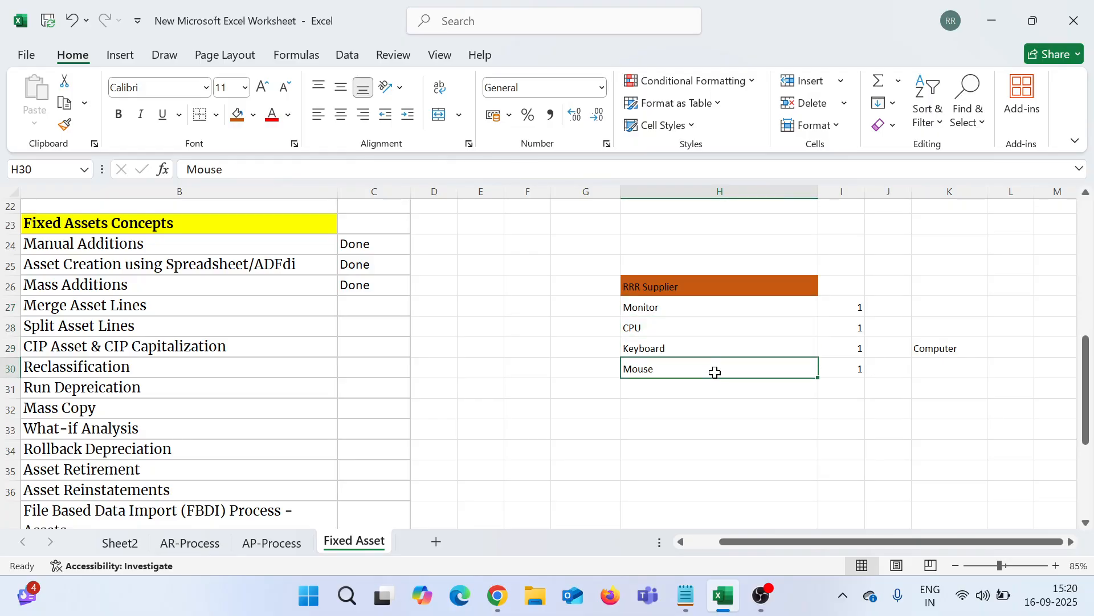
# Step: Shade the Computer cell K29 light blue
pyautogui.click(672, 285)
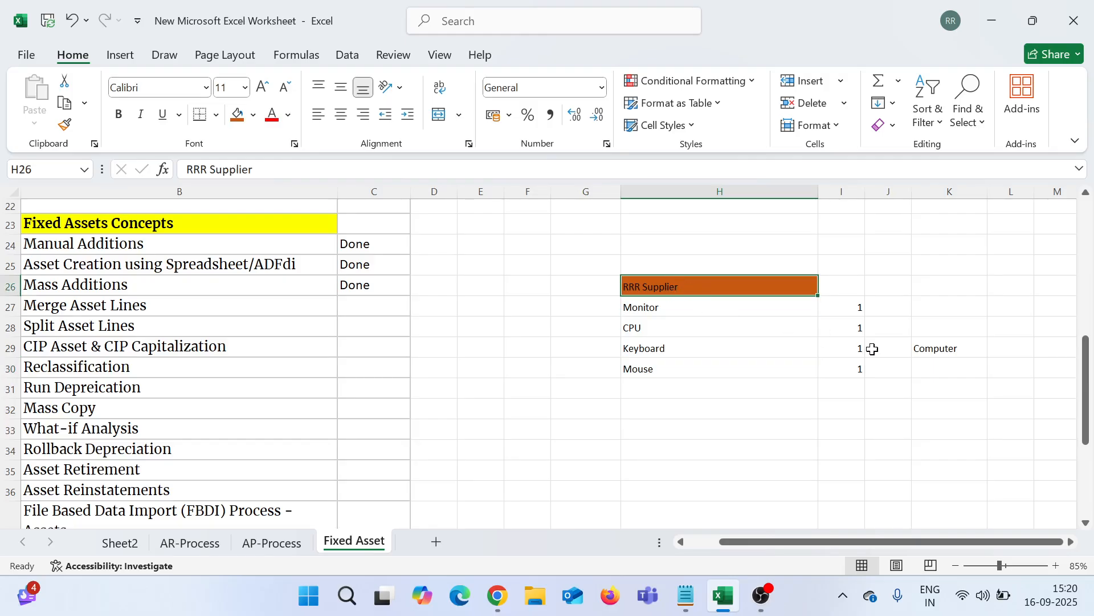
pyautogui.click(921, 350)
pyautogui.click(253, 114)
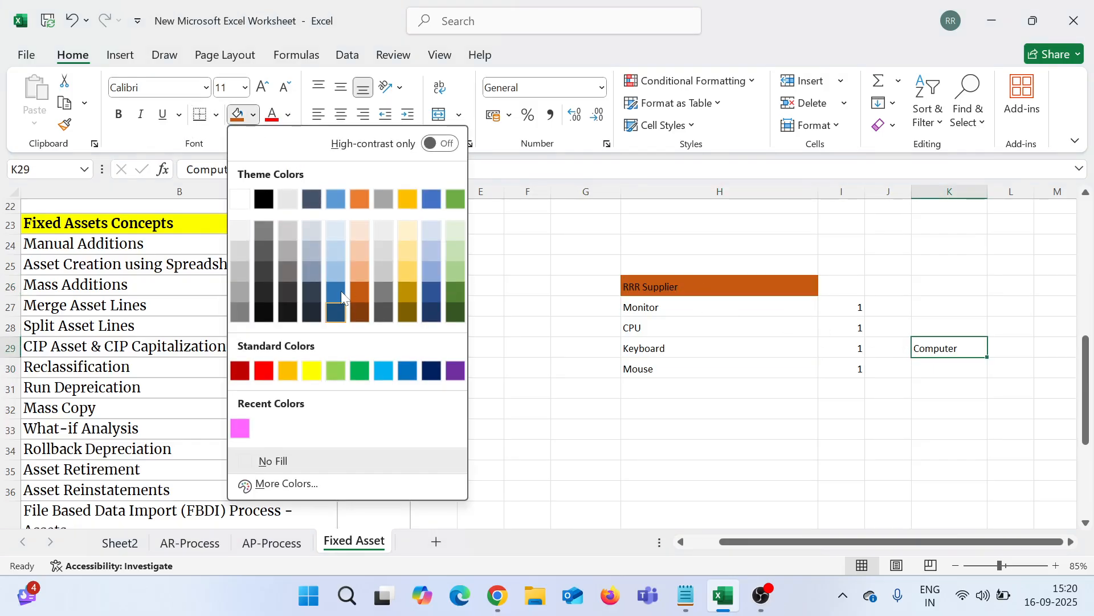
pyautogui.click(387, 263)
pyautogui.click(769, 467)
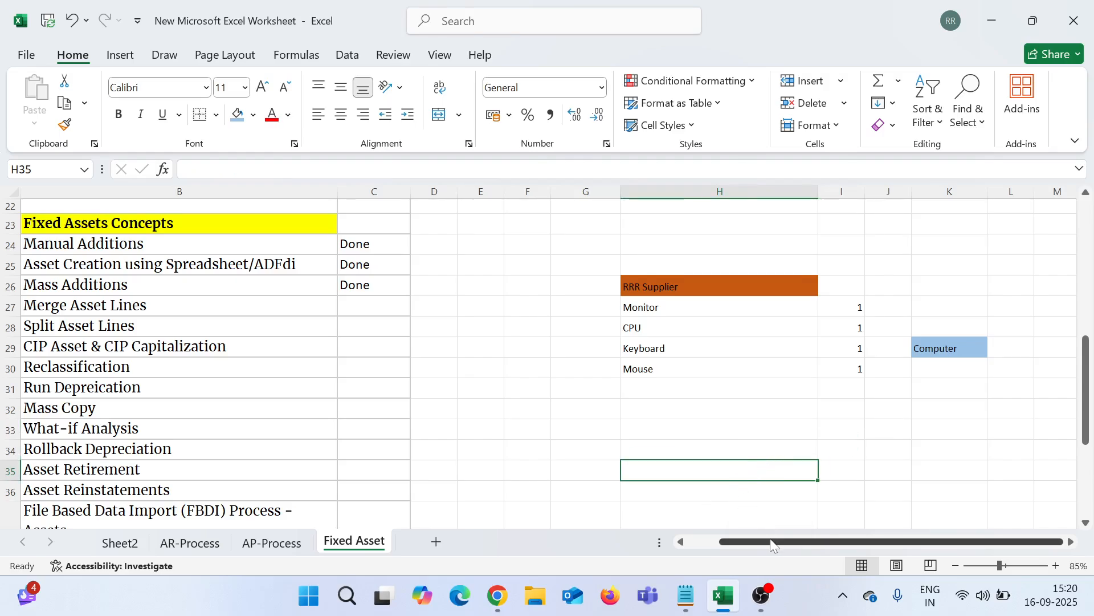
pyautogui.moveTo(772, 542); pyautogui.dragTo(740, 542)
pyautogui.click(515, 405)
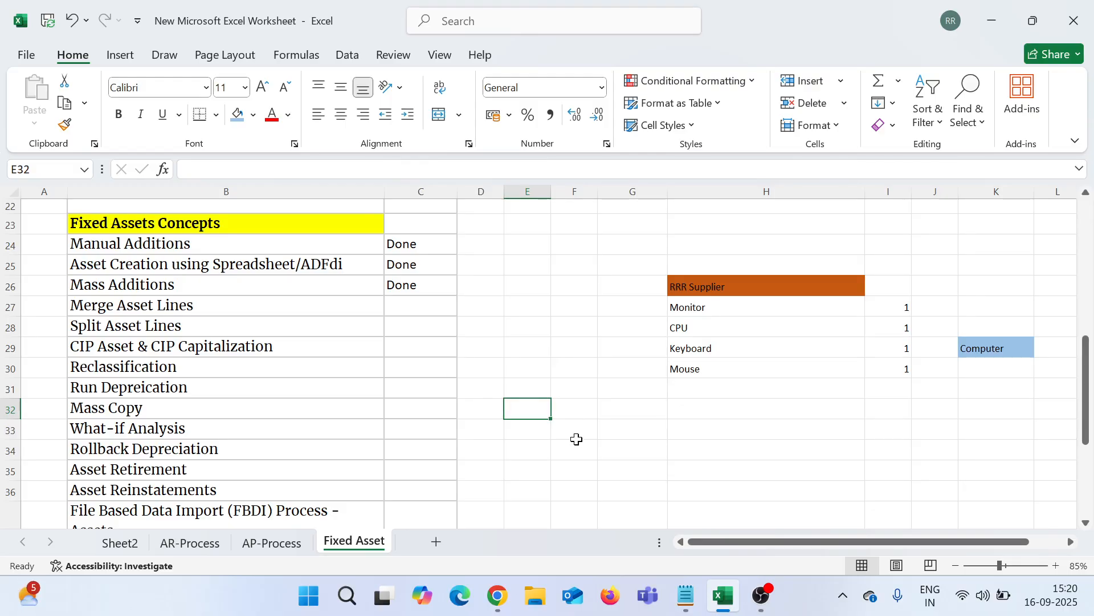
pyautogui.click(502, 596)
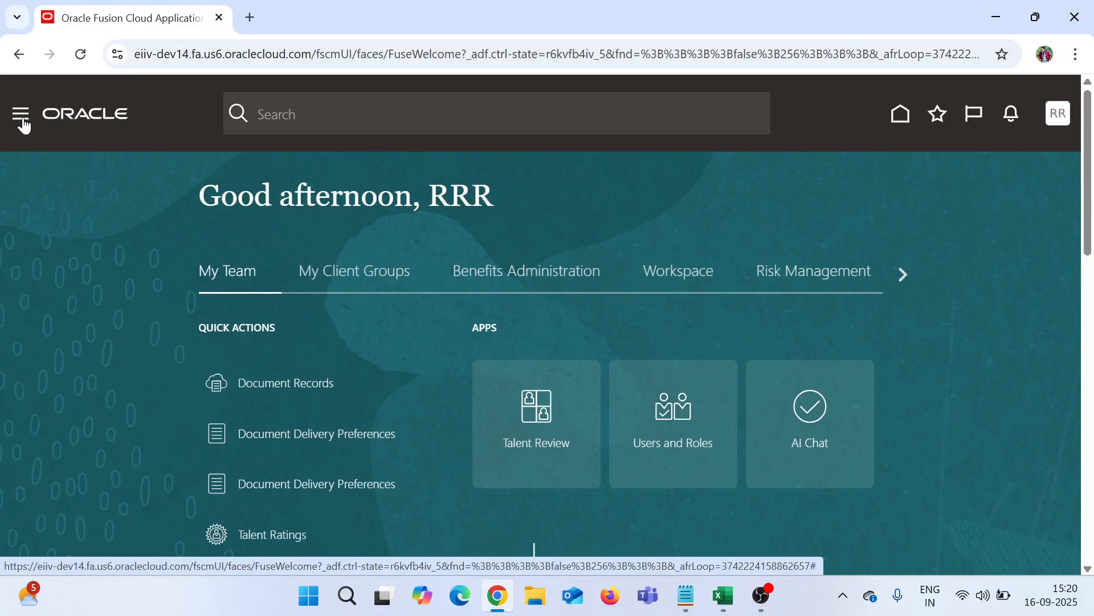
# Step: Open the Payables Invoices work area from the Navigator and show its task list
pyautogui.click(21, 116)
pyautogui.scroll(-10, 94, 253)
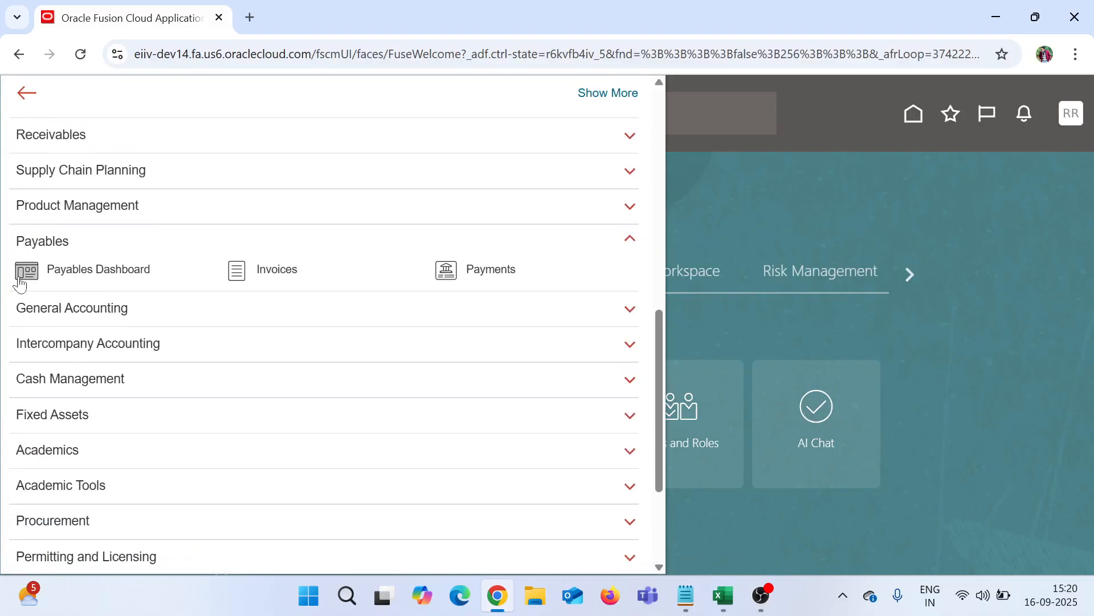
pyautogui.click(240, 278)
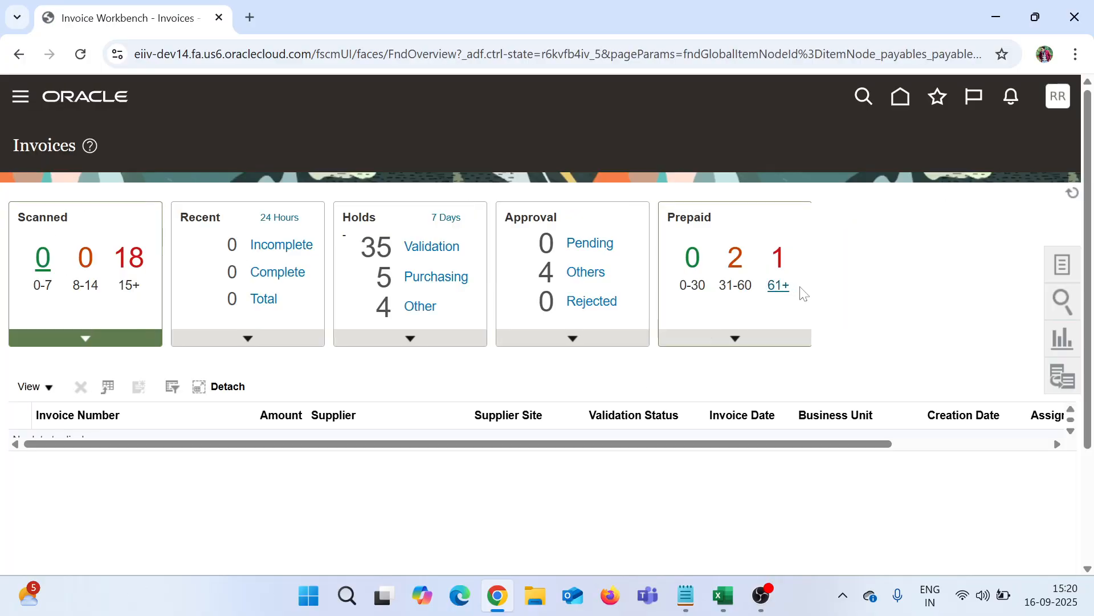
pyautogui.click(1063, 265)
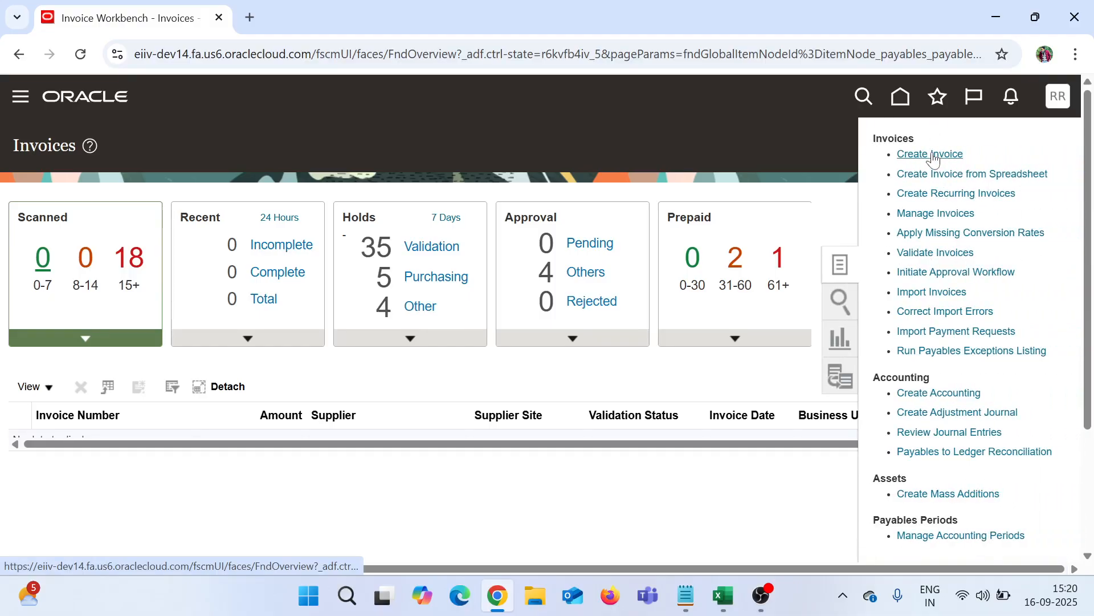
# Step: Start a new invoice for RRR Business Unit with supplier RRR Supplier
pyautogui.click(931, 155)
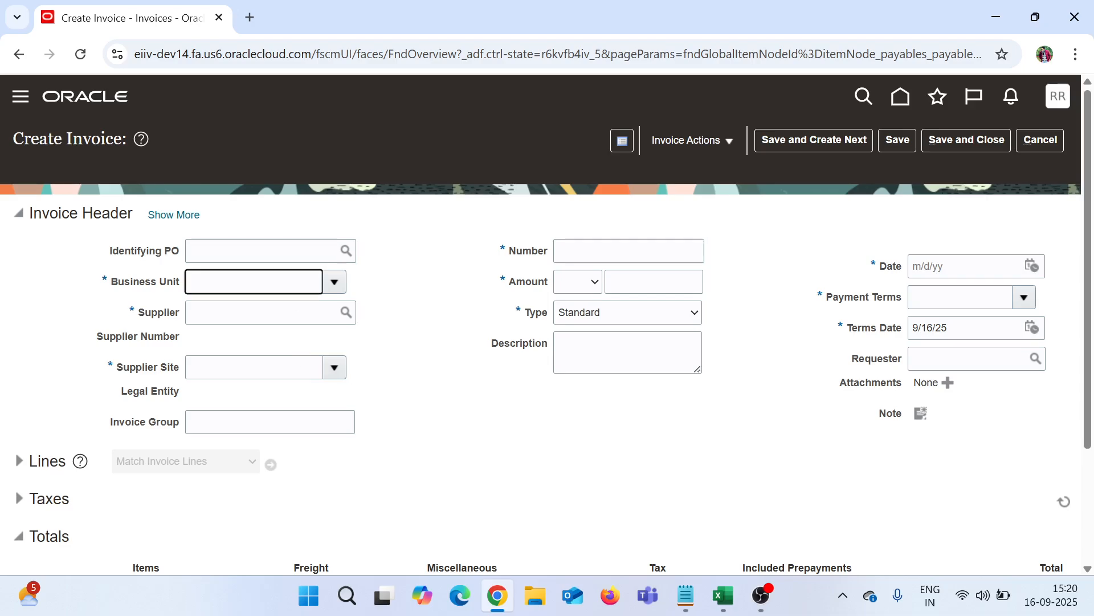
pyautogui.write('RRR')
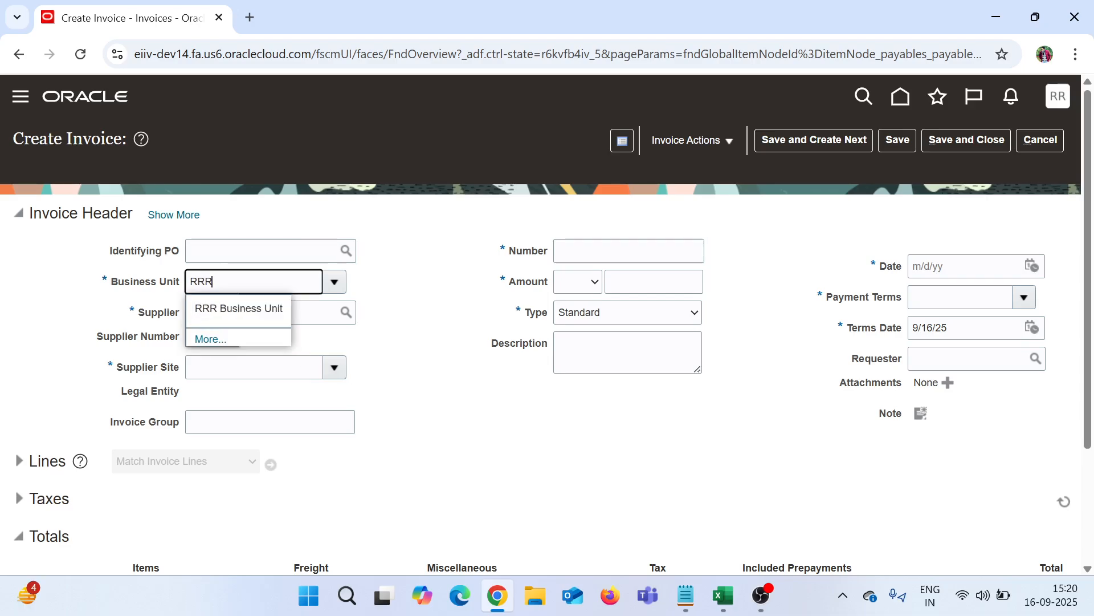
pyautogui.click(268, 315)
pyautogui.press('Tab')
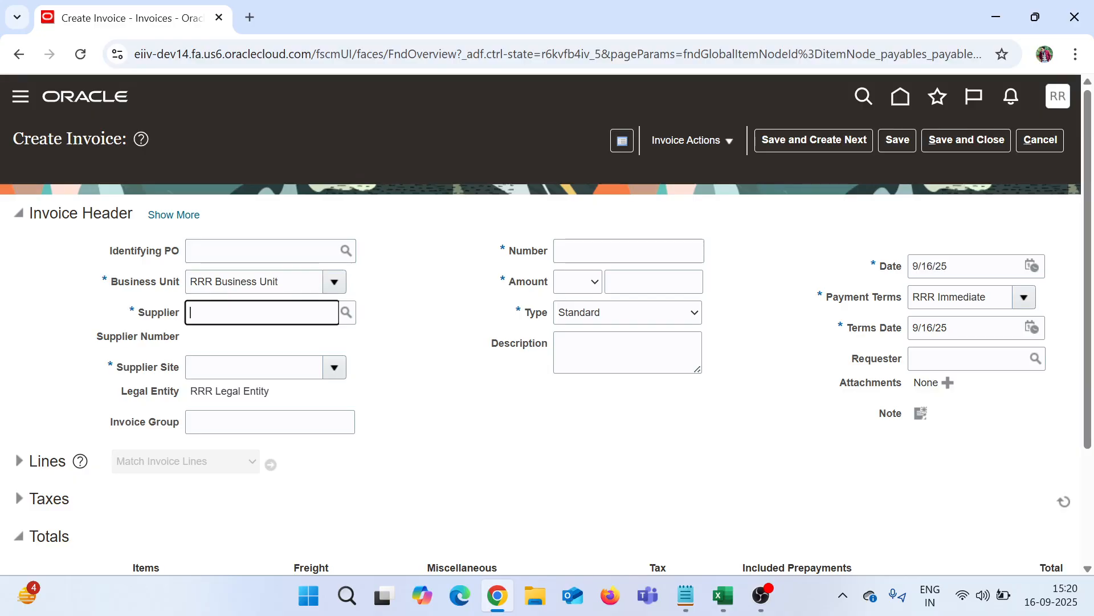
pyautogui.write('RRR Supplier')
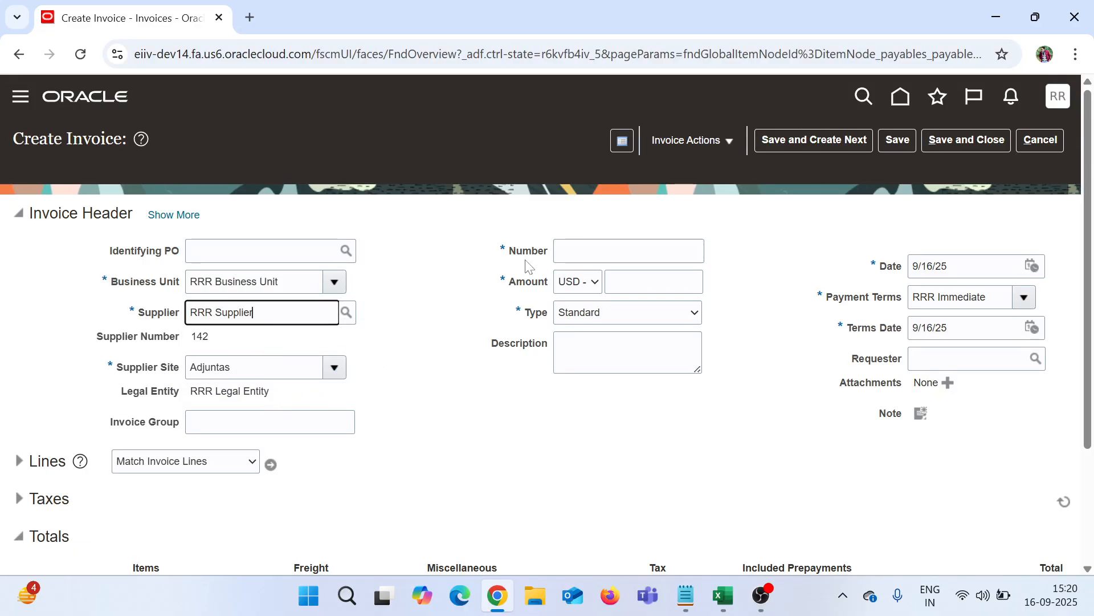
# Step: Enter invoice number Merger_Asset_Line_001 and amount 10.00, then expand the Lines section
pyautogui.click(599, 251)
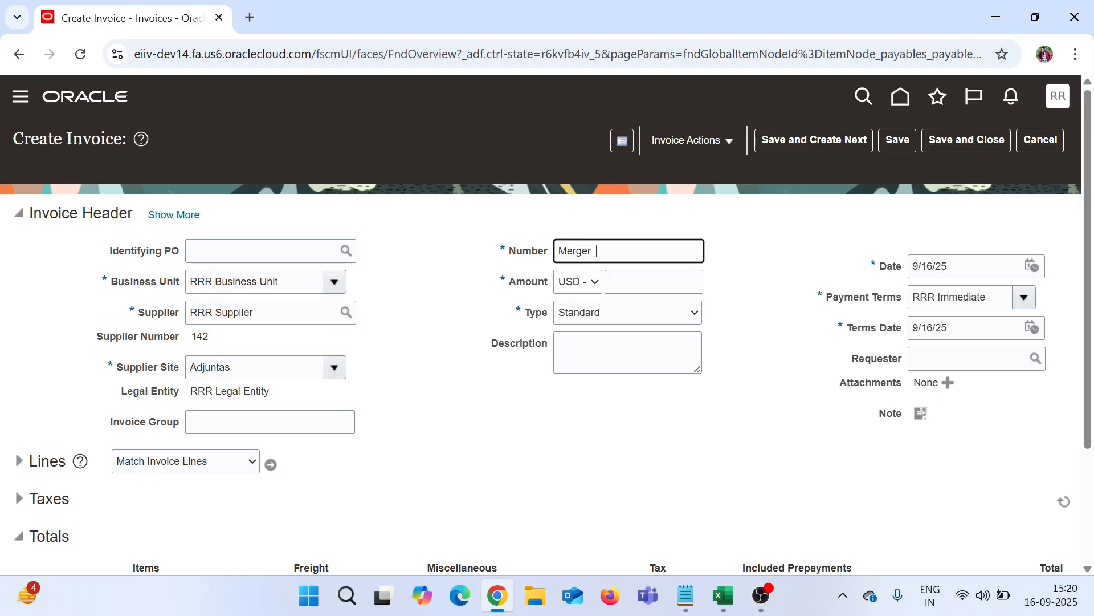
pyautogui.write('Merger_Asset_Line_001')
pyautogui.press('Tab')
pyautogui.press('Tab')
pyautogui.write('10')
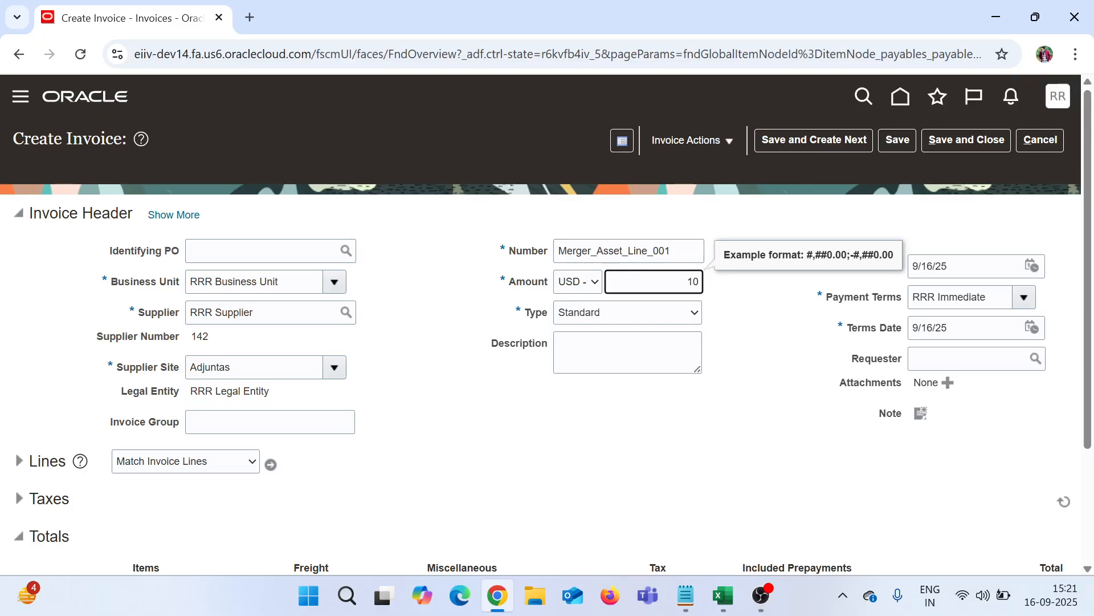
pyautogui.click(493, 402)
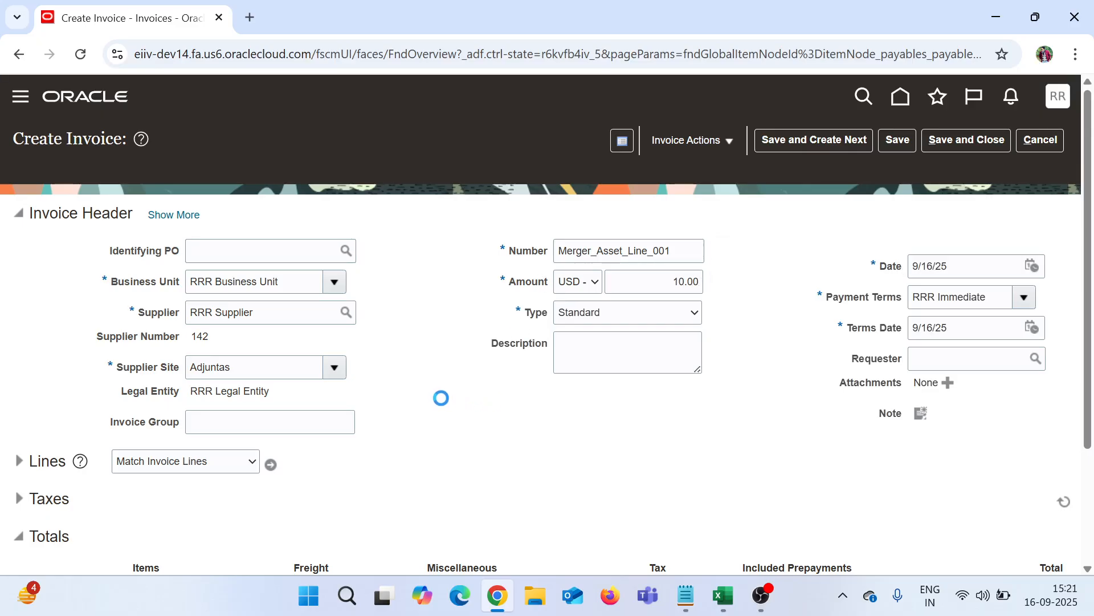
pyautogui.scroll(-3, 130, 353)
pyautogui.click(19, 306)
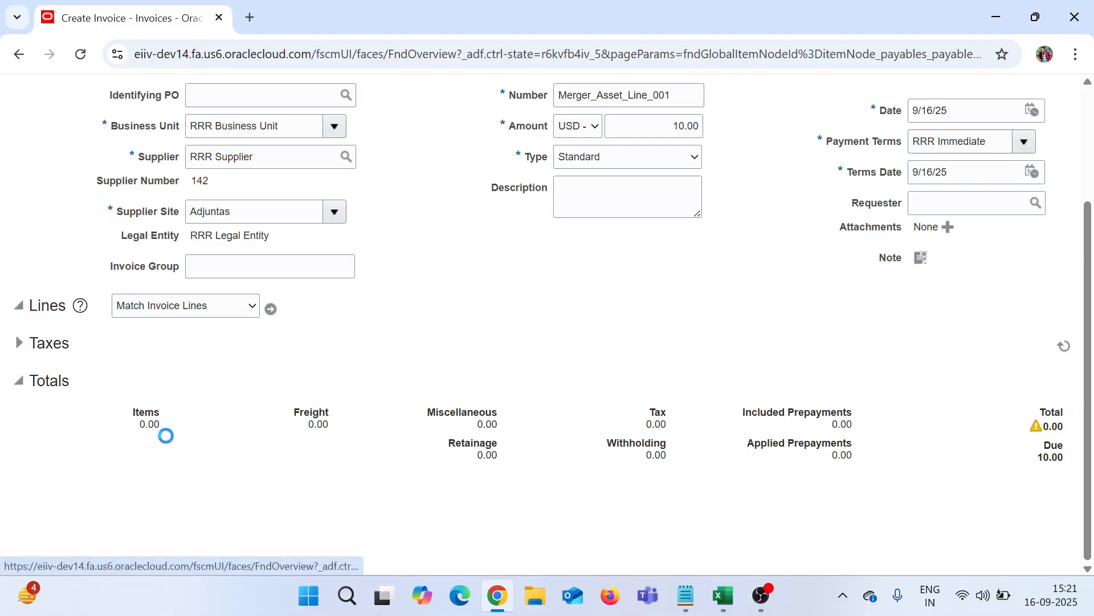
# Step: Enter 8.00 on invoice line 1 and charge it to the 17710 Asset Clearing account
pyautogui.click(251, 466)
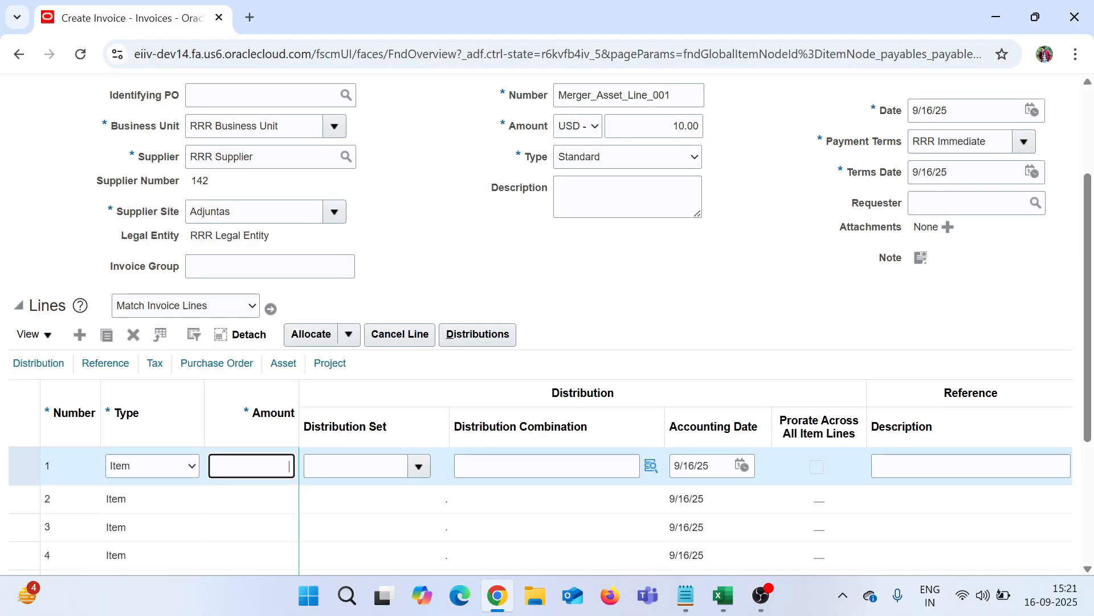
pyautogui.write('8')
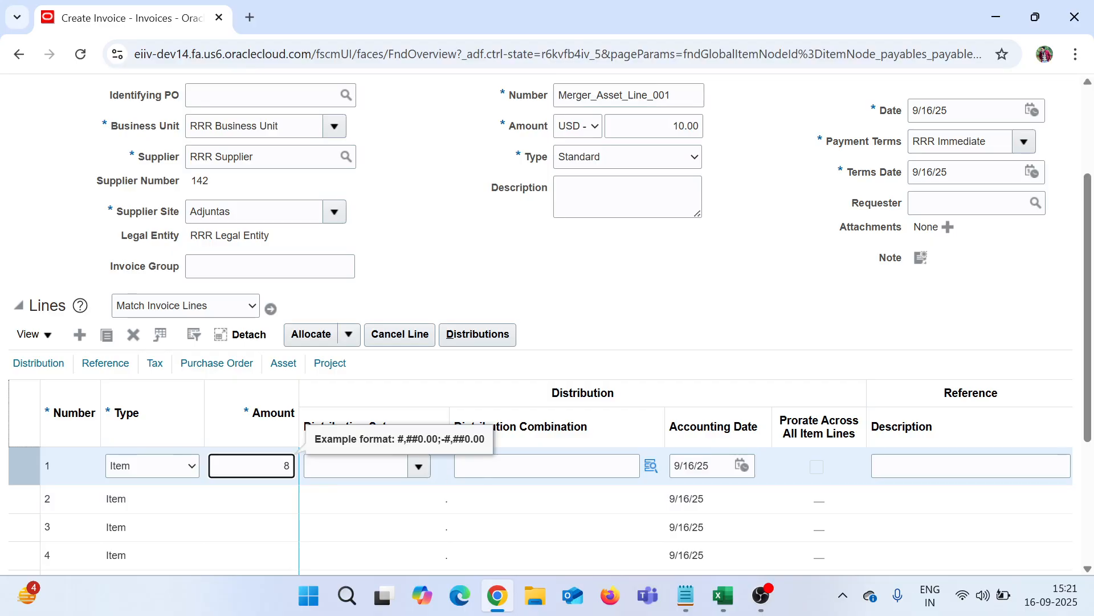
pyautogui.click(650, 480)
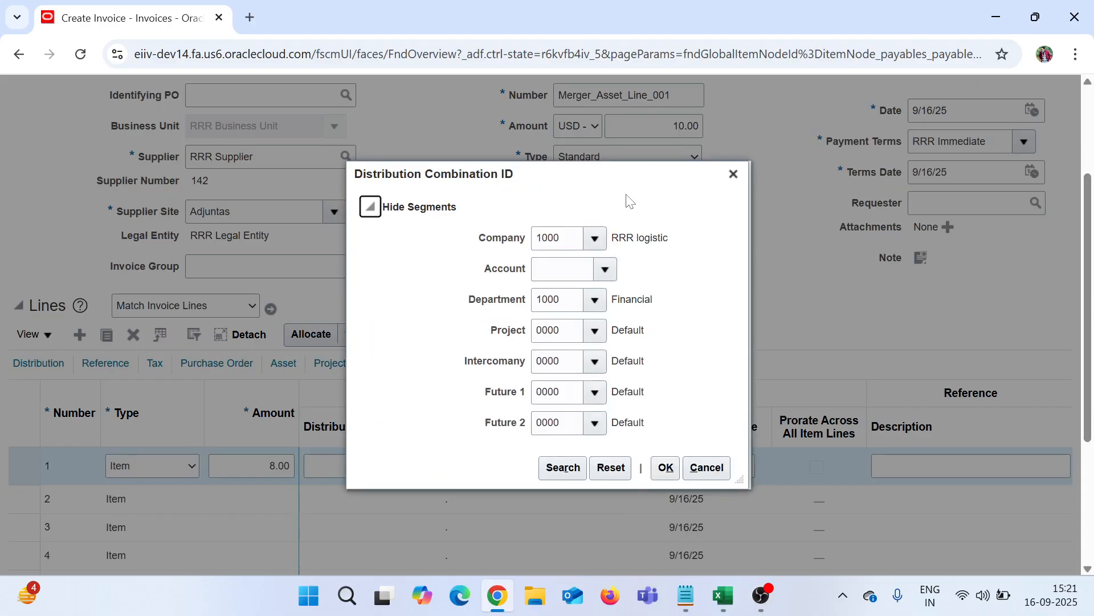
pyautogui.moveTo(635, 186); pyautogui.dragTo(561, 182)
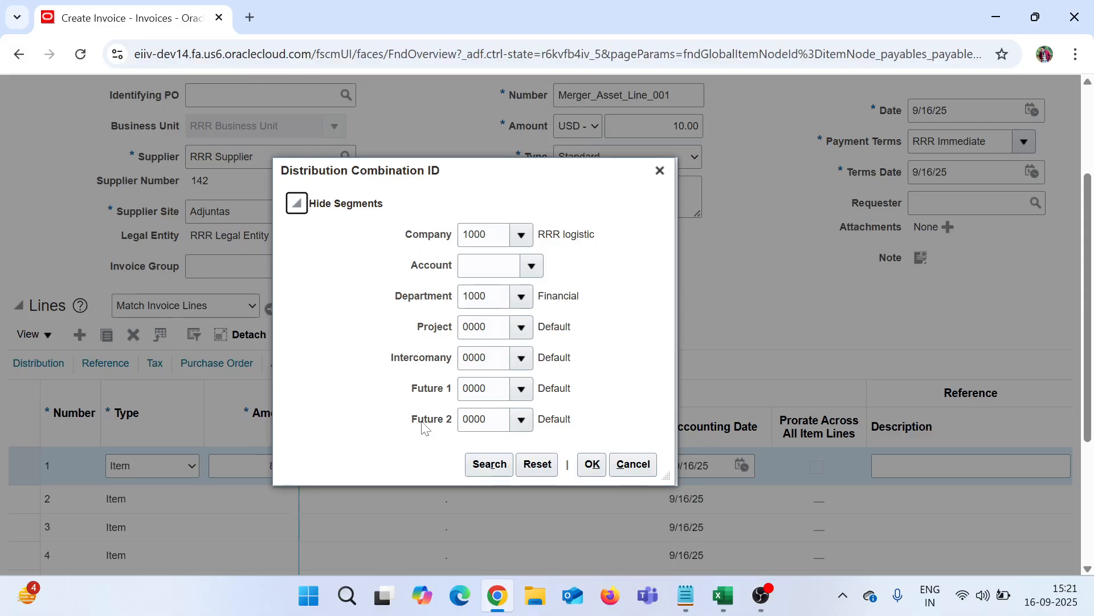
pyautogui.moveTo(515, 168); pyautogui.dragTo(474, 170)
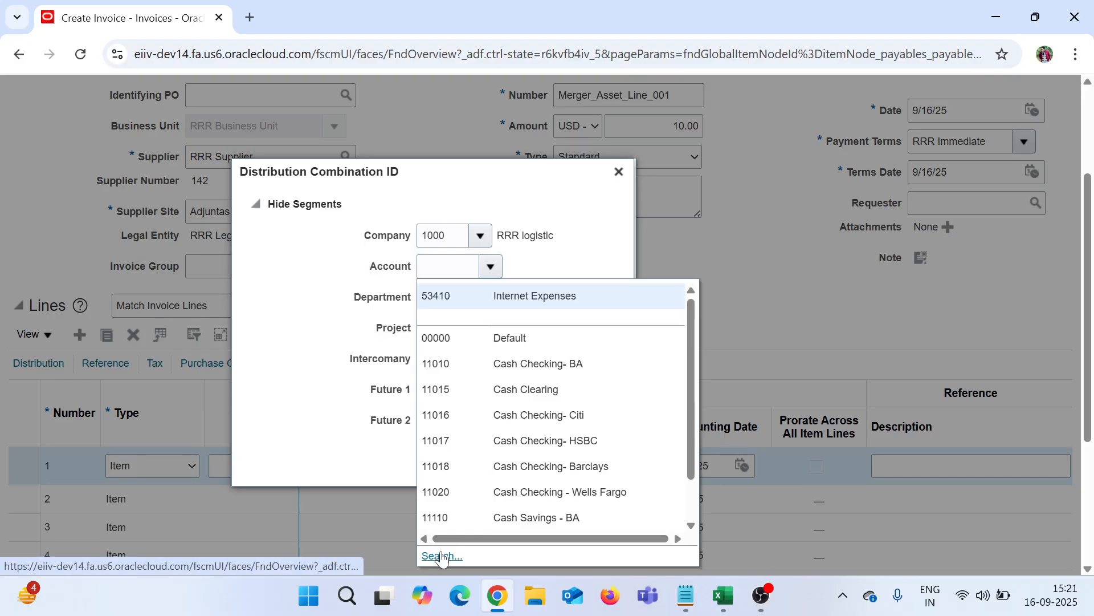
pyautogui.click(442, 556)
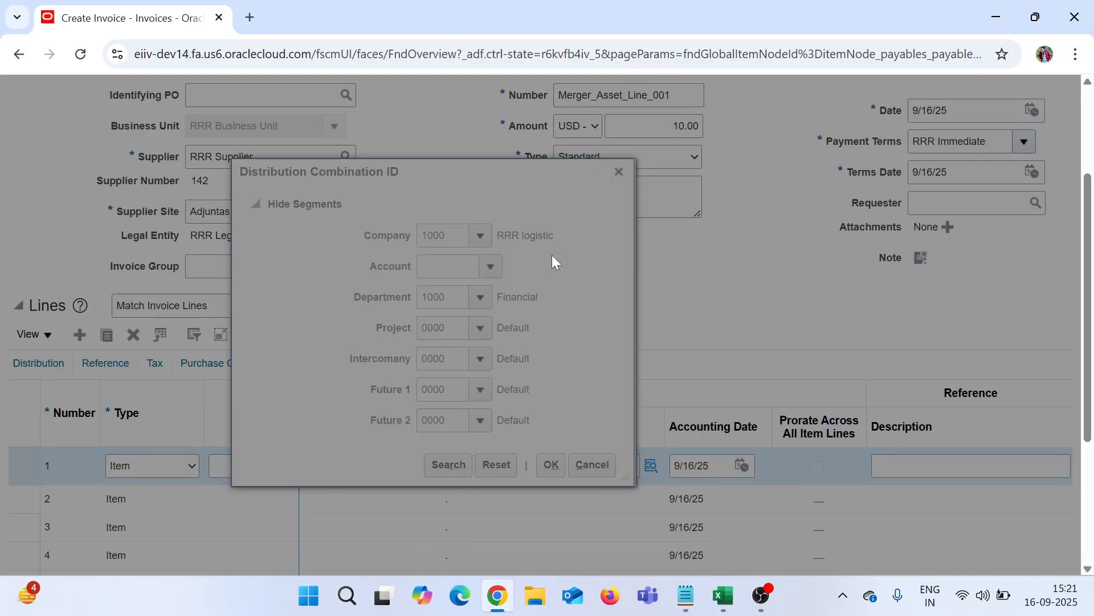
pyautogui.click(587, 321)
pyautogui.write('Asset Clear')
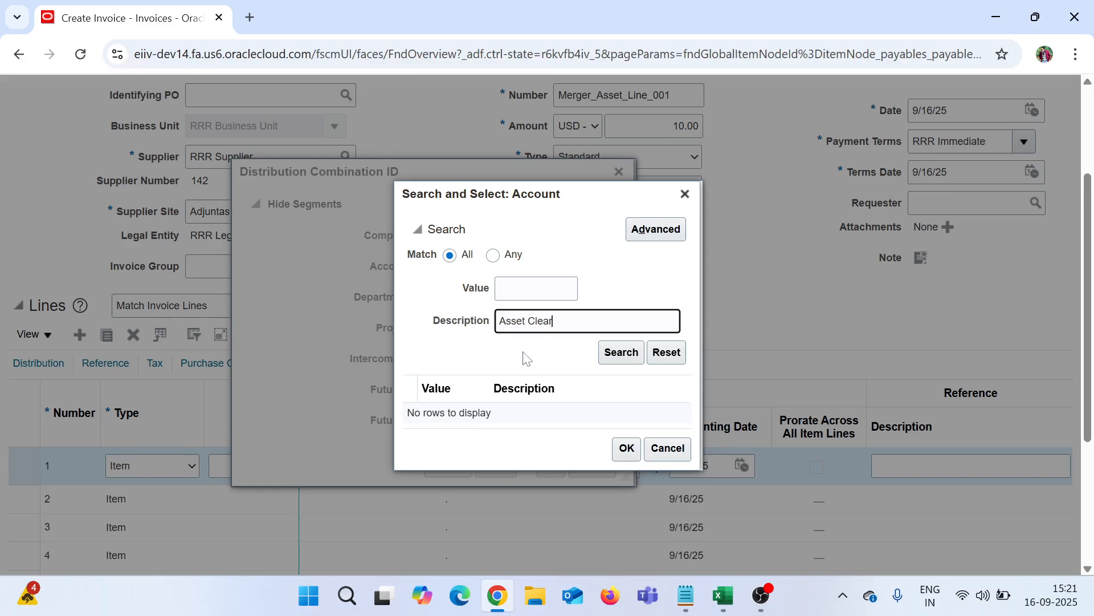
pyautogui.press('Return')
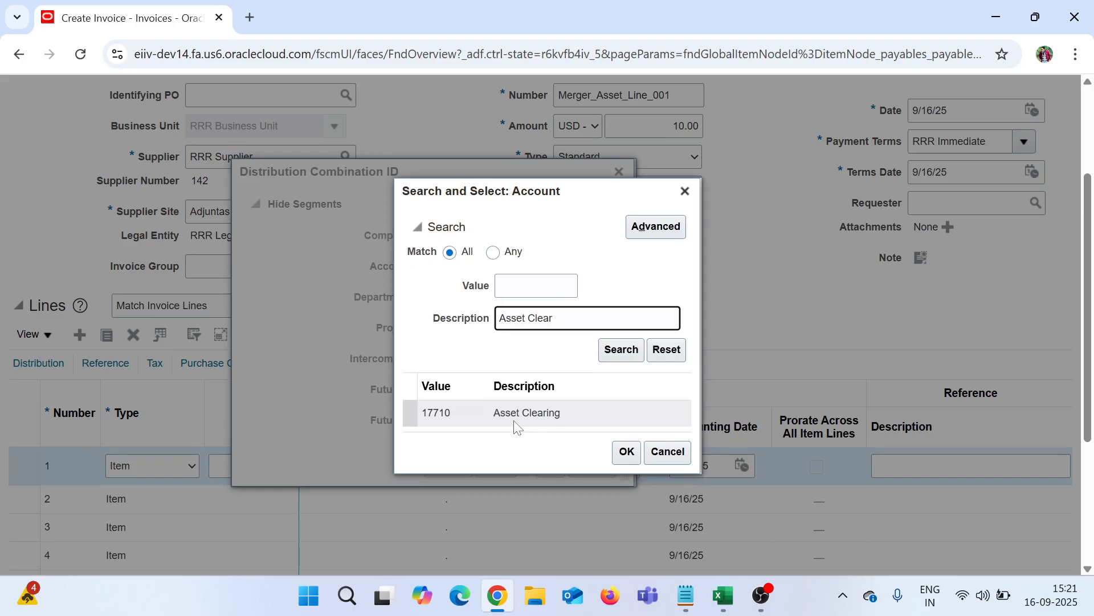
pyautogui.click(515, 421)
pyautogui.click(627, 450)
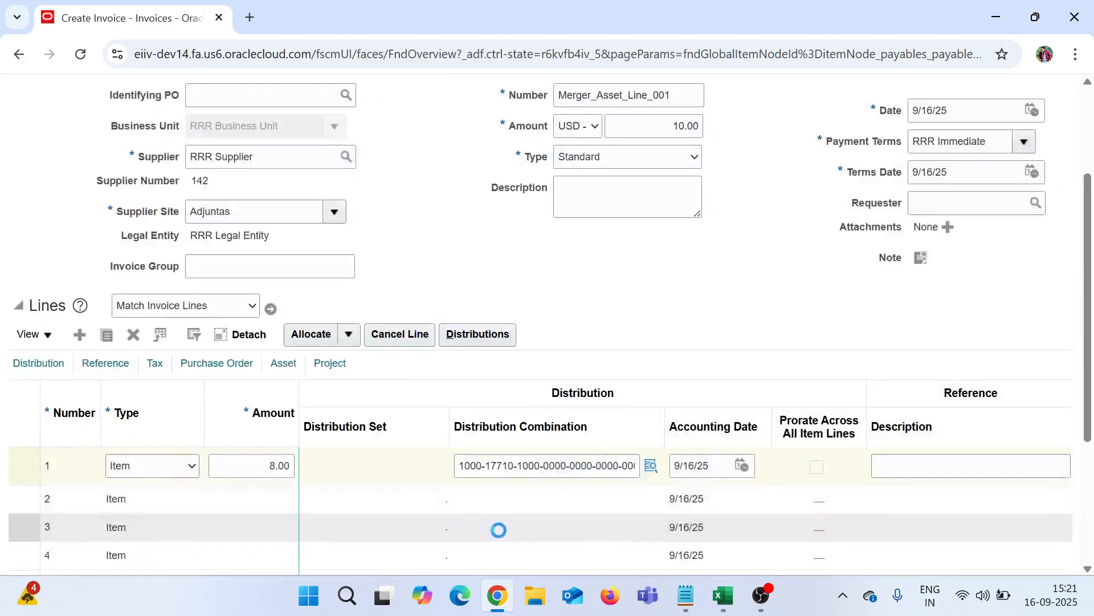
# Step: Shade the Monitor and CPU cells in Excel light blue
pyautogui.moveTo(715, 609)
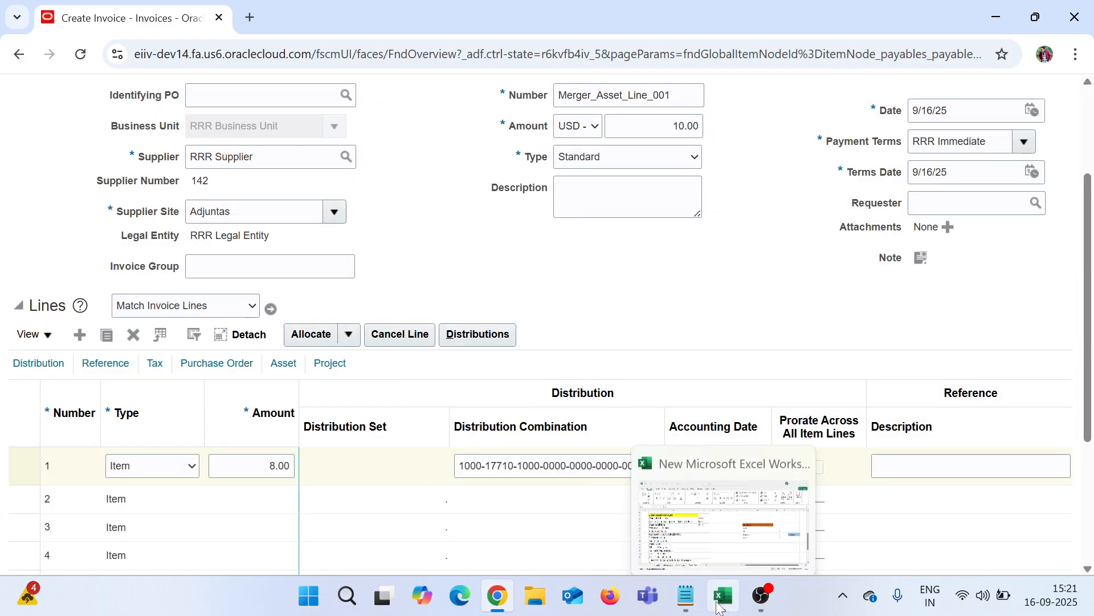
pyautogui.click(757, 459)
pyautogui.click(713, 428)
pyautogui.click(703, 351)
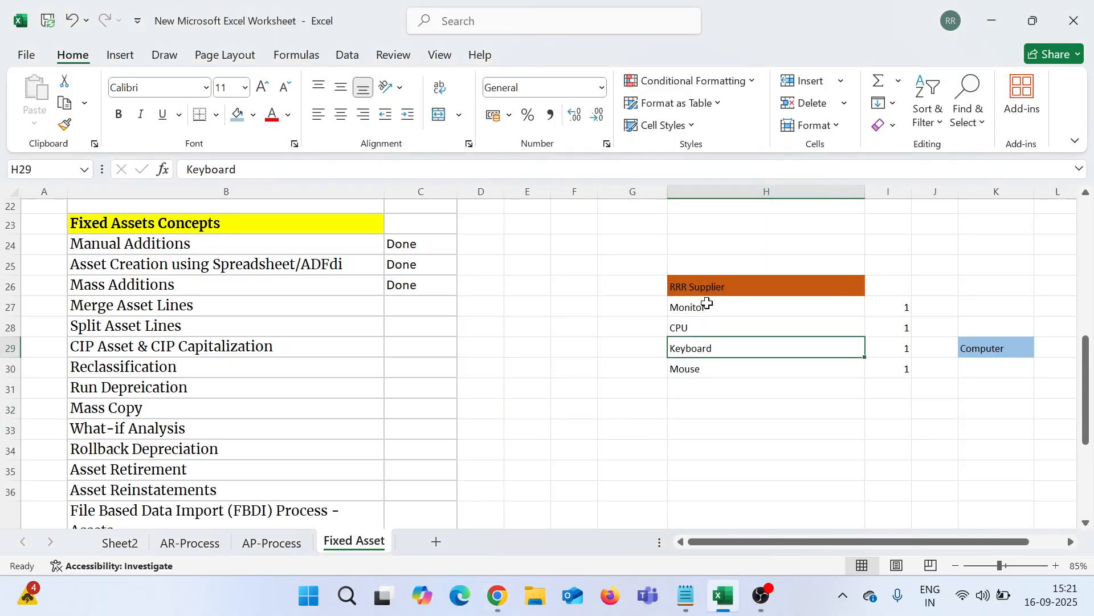
pyautogui.moveTo(707, 303); pyautogui.dragTo(713, 326)
pyautogui.click(238, 114)
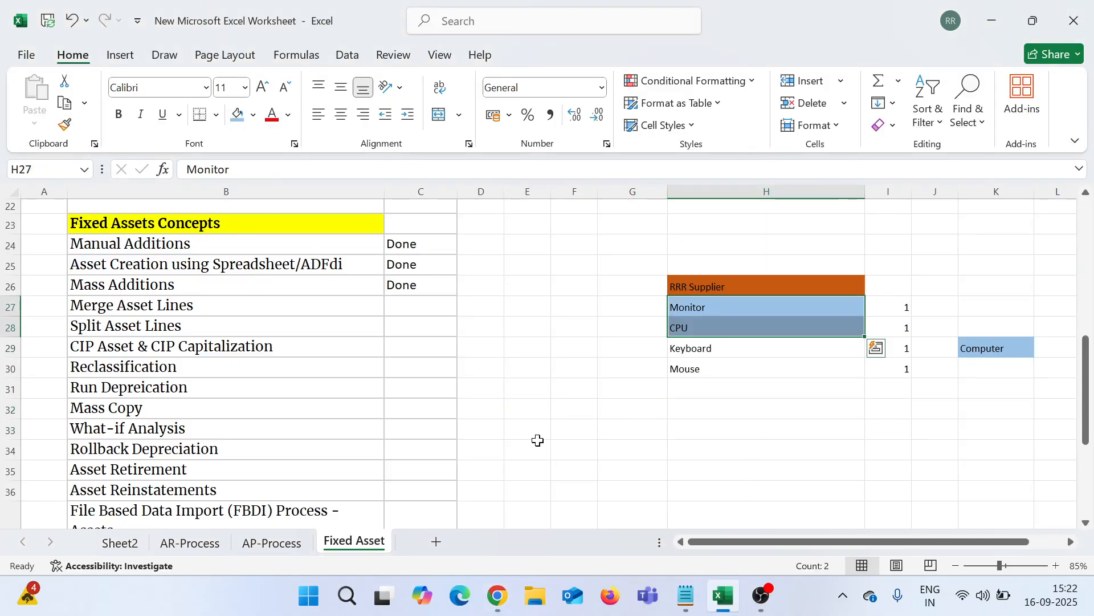
pyautogui.click(536, 437)
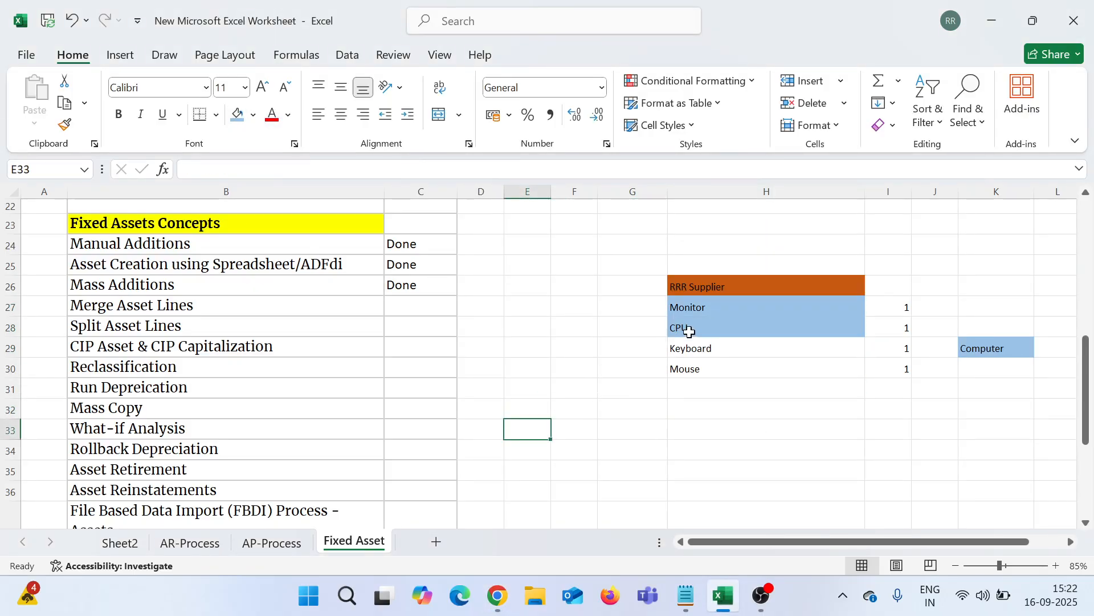
pyautogui.click(504, 599)
# Step: Describe invoice line 1 as Monitor and enter a 2.00 amount on line 2
pyautogui.click(889, 471)
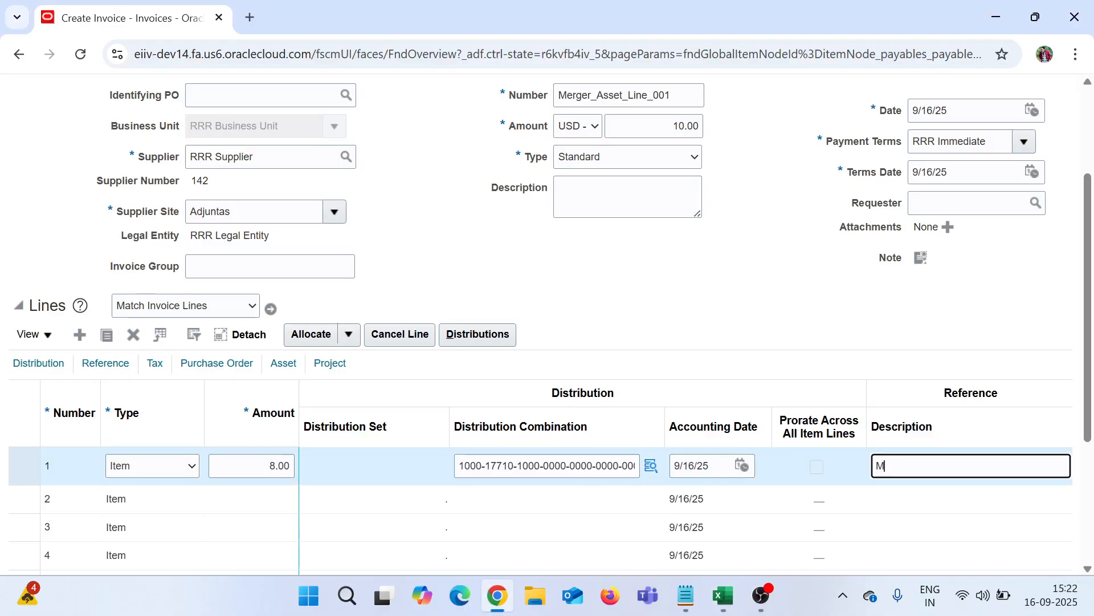
pyautogui.write('Monitor')
pyautogui.click(235, 496)
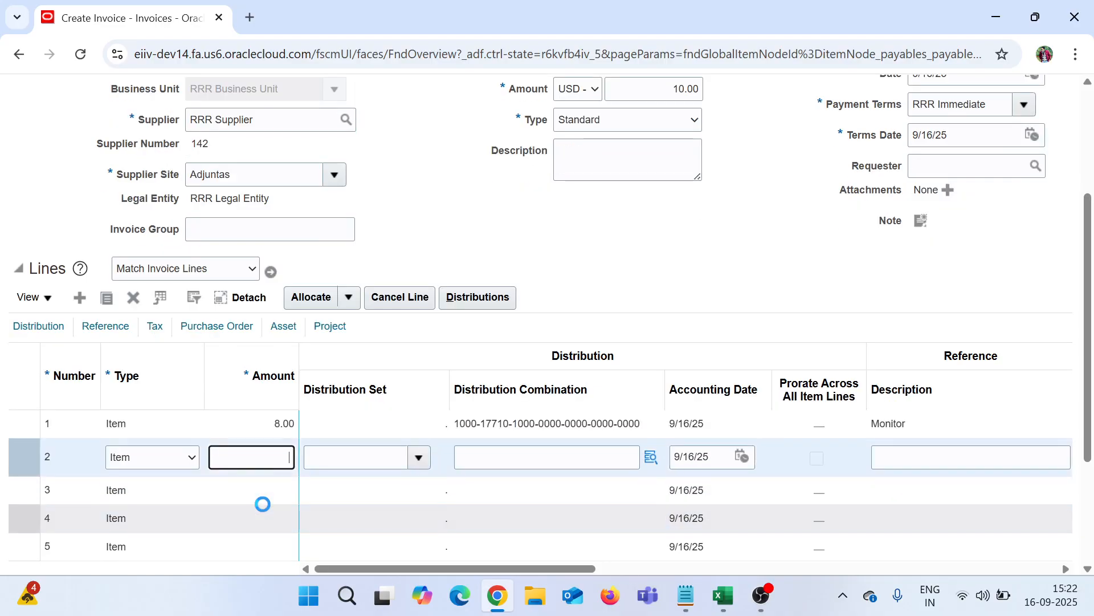
pyautogui.write('2')
pyautogui.press('Tab')
pyautogui.press('Tab')
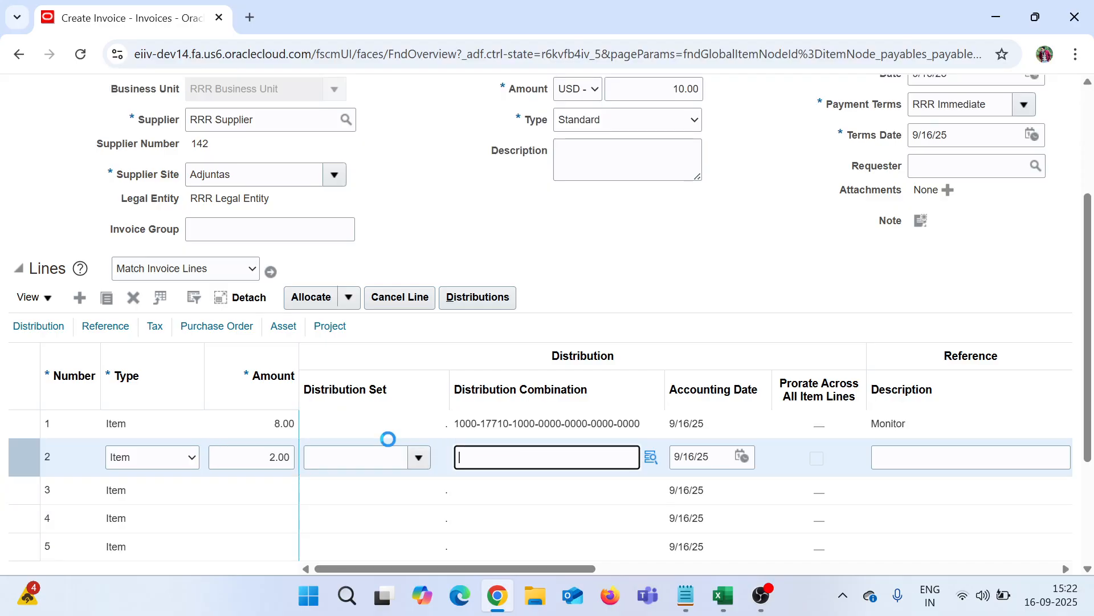
pyautogui.press('Tab')
# Step: Charge line 2 to the 17710 Asset Clearing account and check the Excel item list
pyautogui.press('Return')
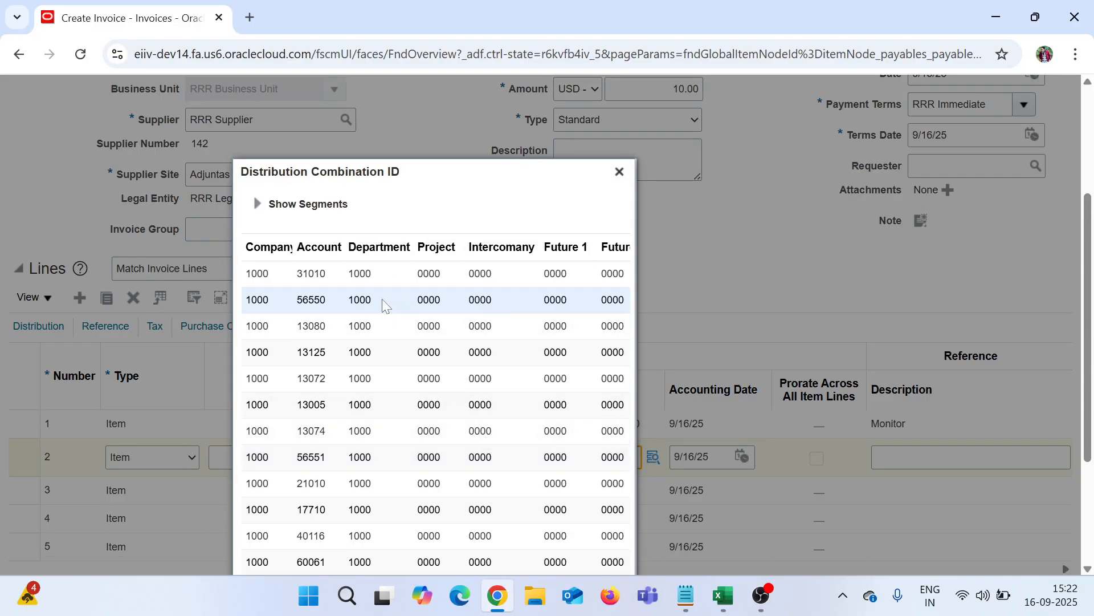
pyautogui.click(353, 273)
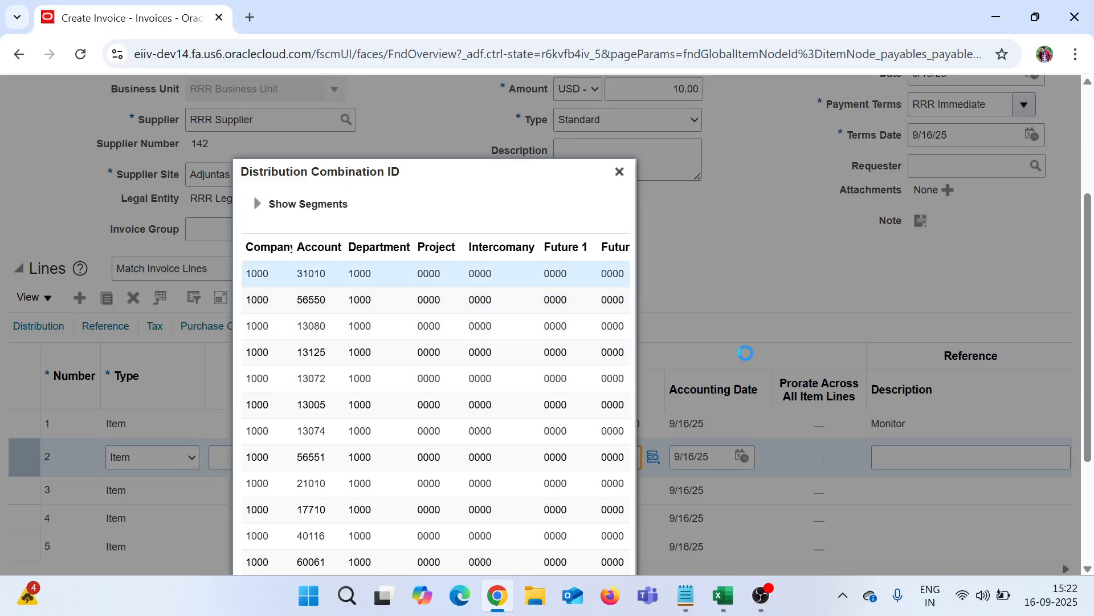
pyautogui.scroll(-3, 714, 334)
pyautogui.click(553, 511)
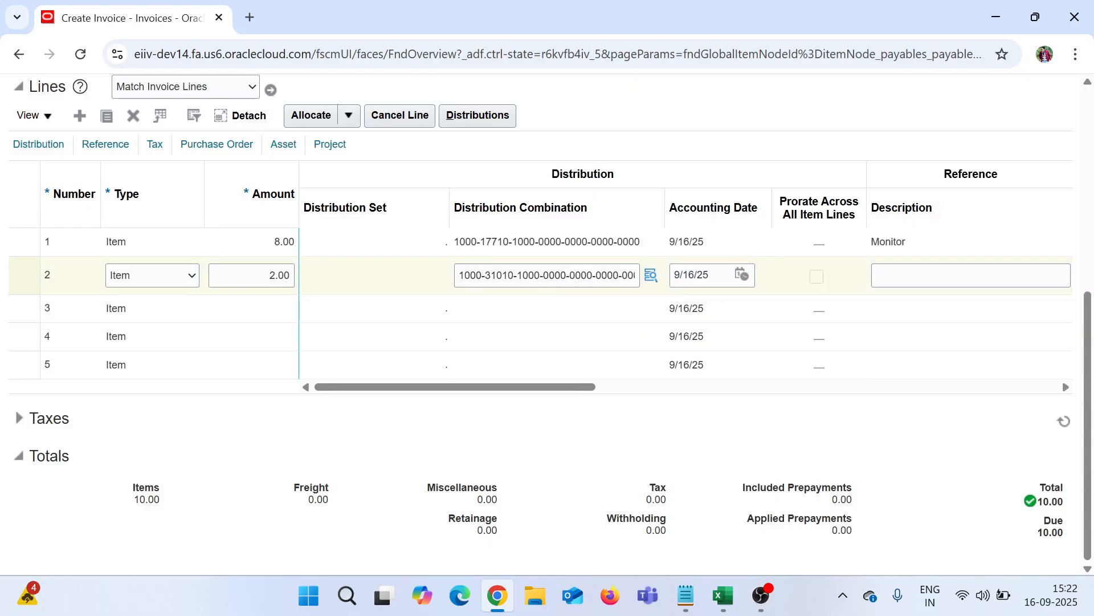
pyautogui.click(649, 277)
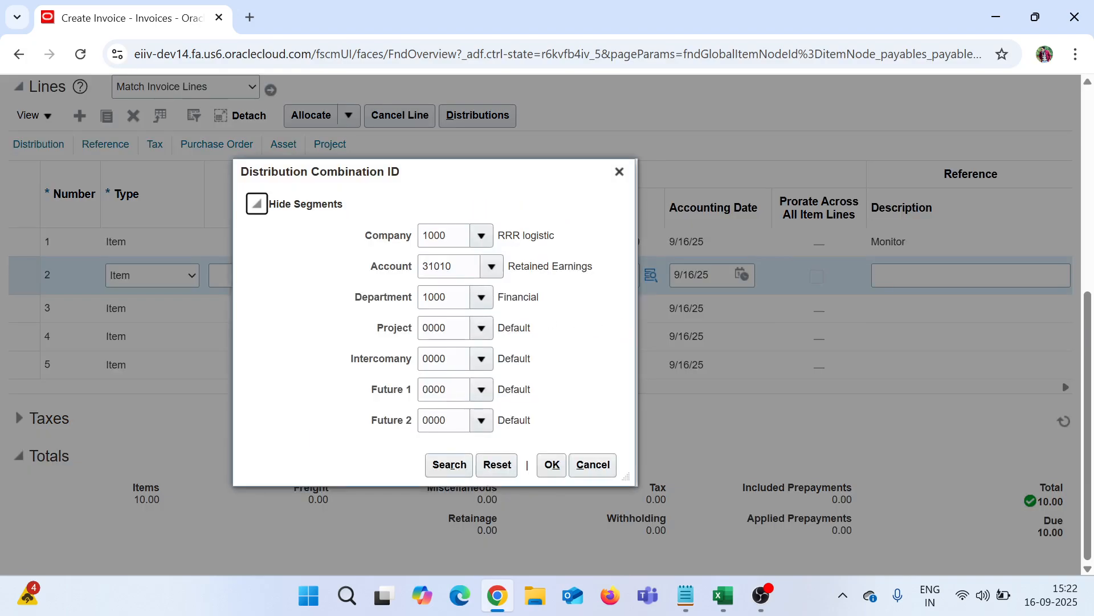
pyautogui.doubleClick(445, 266)
pyautogui.write('1')
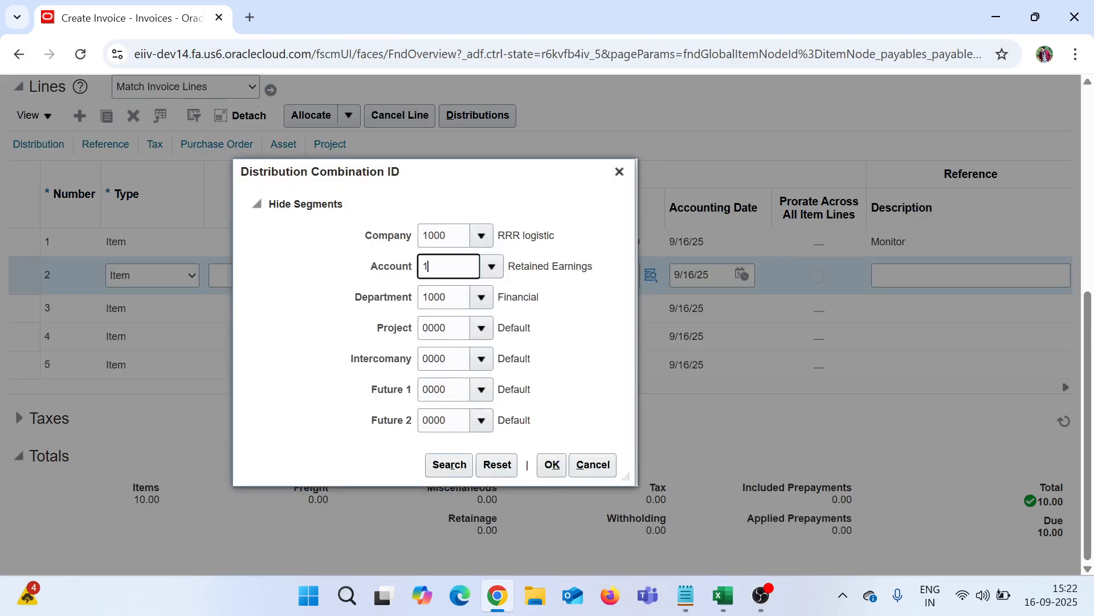
pyautogui.write('7710')
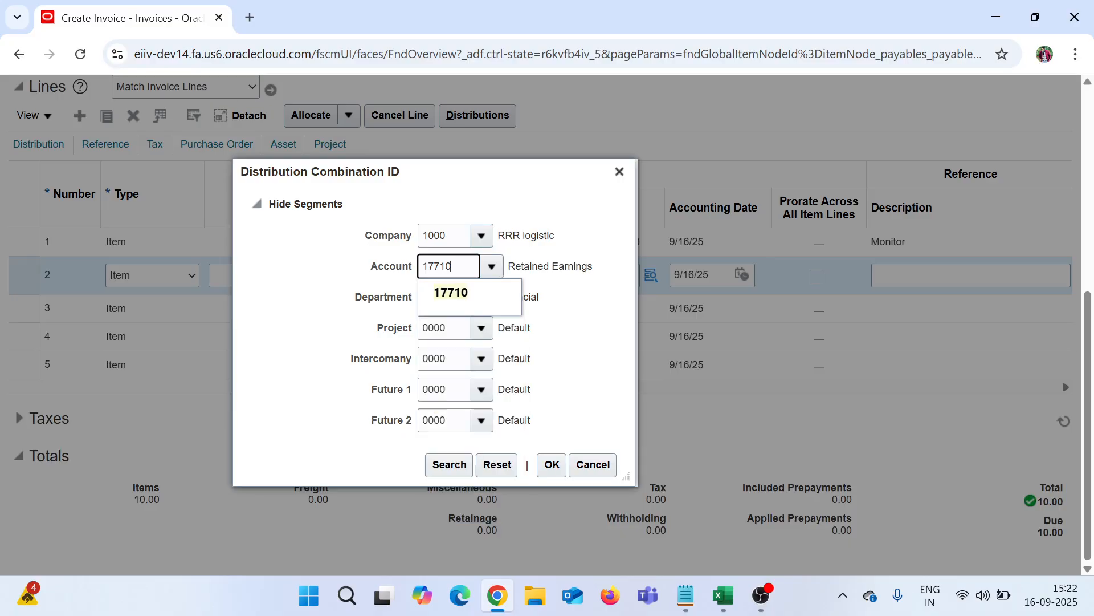
pyautogui.press('Tab')
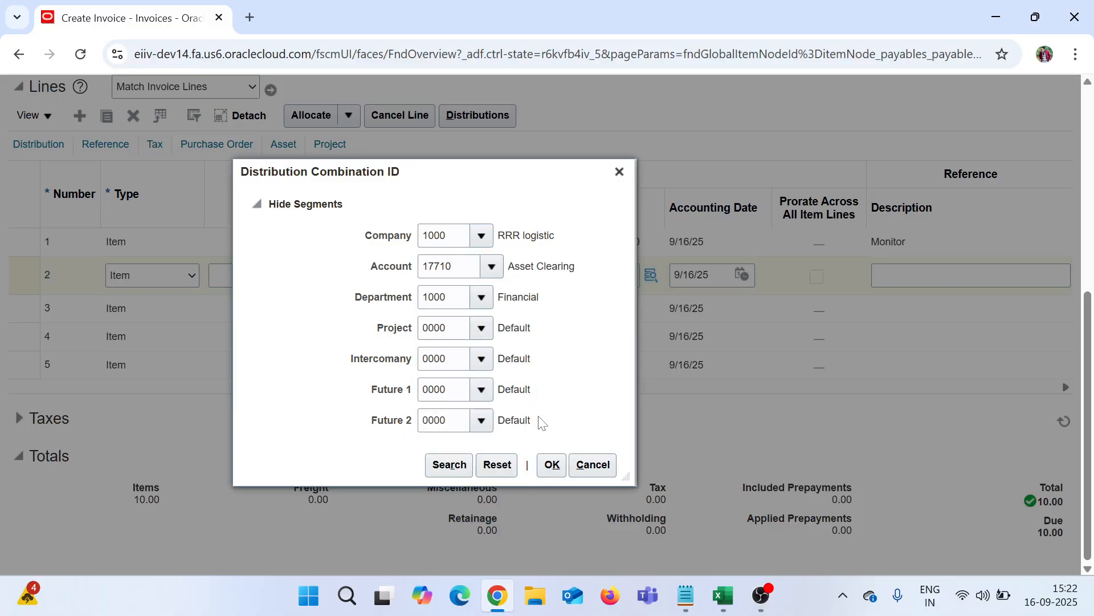
pyautogui.click(551, 464)
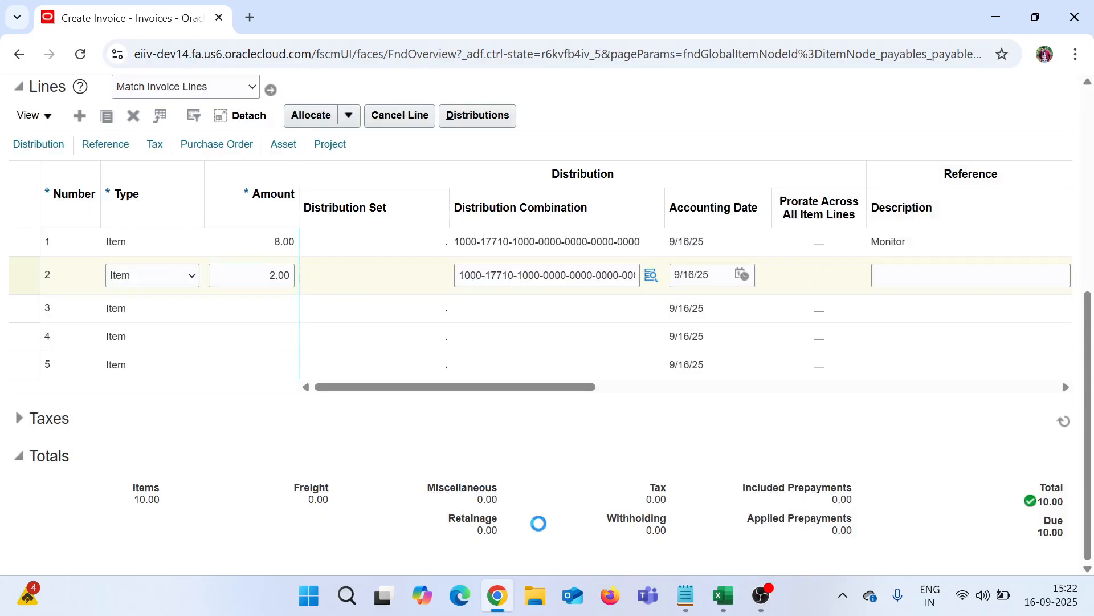
pyautogui.moveTo(523, 390); pyautogui.dragTo(557, 387)
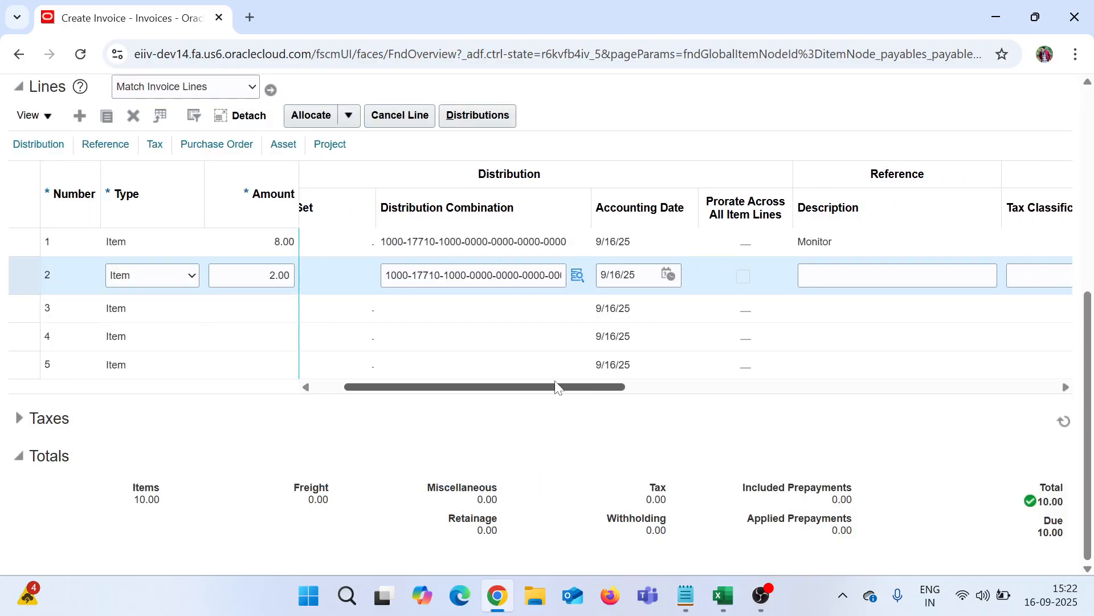
pyautogui.click(724, 606)
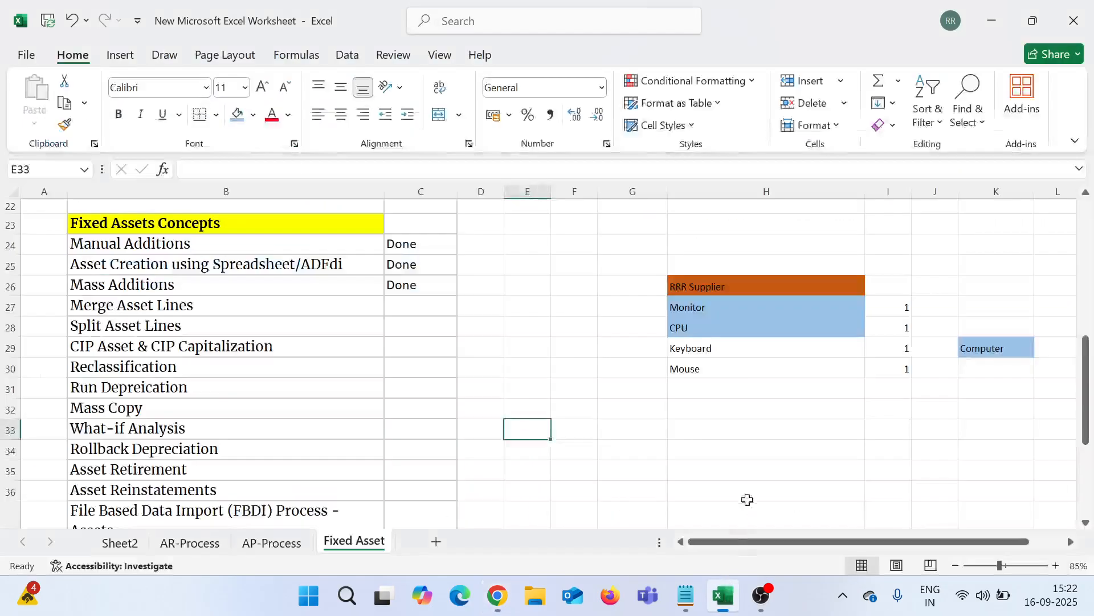
pyautogui.click(512, 603)
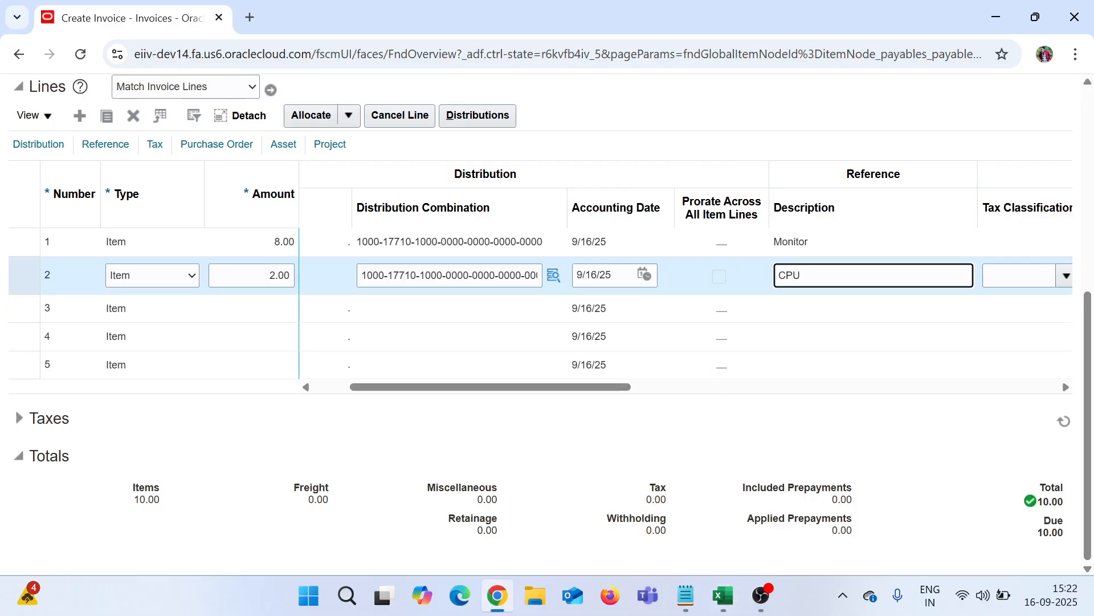
pyautogui.scroll(5, 701, 364)
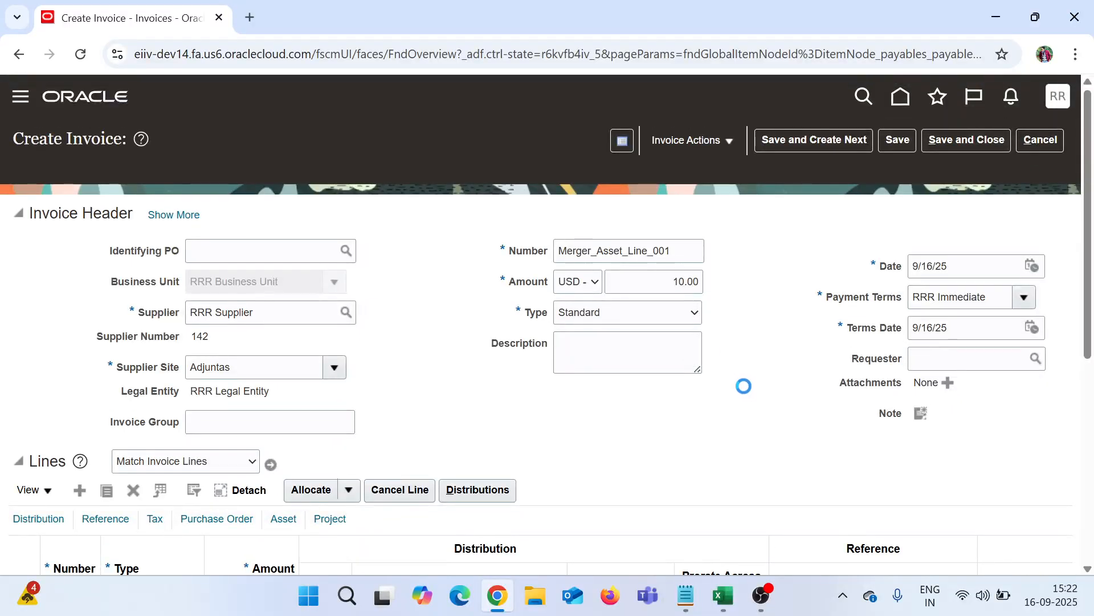
pyautogui.scroll(-5, 744, 386)
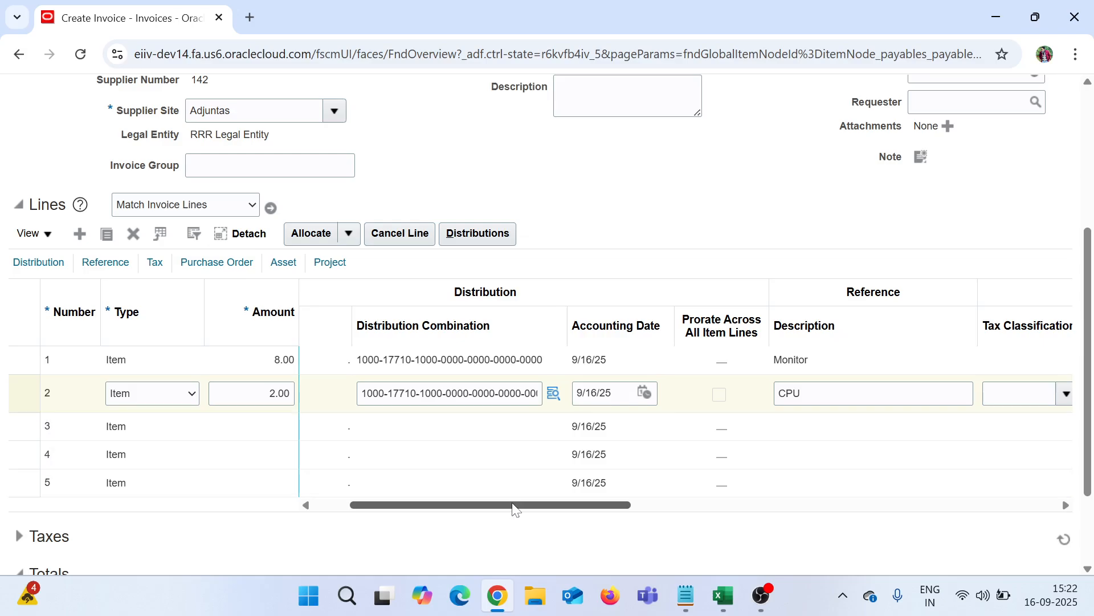
pyautogui.scroll(3, 513, 416)
pyautogui.scroll(2, 515, 412)
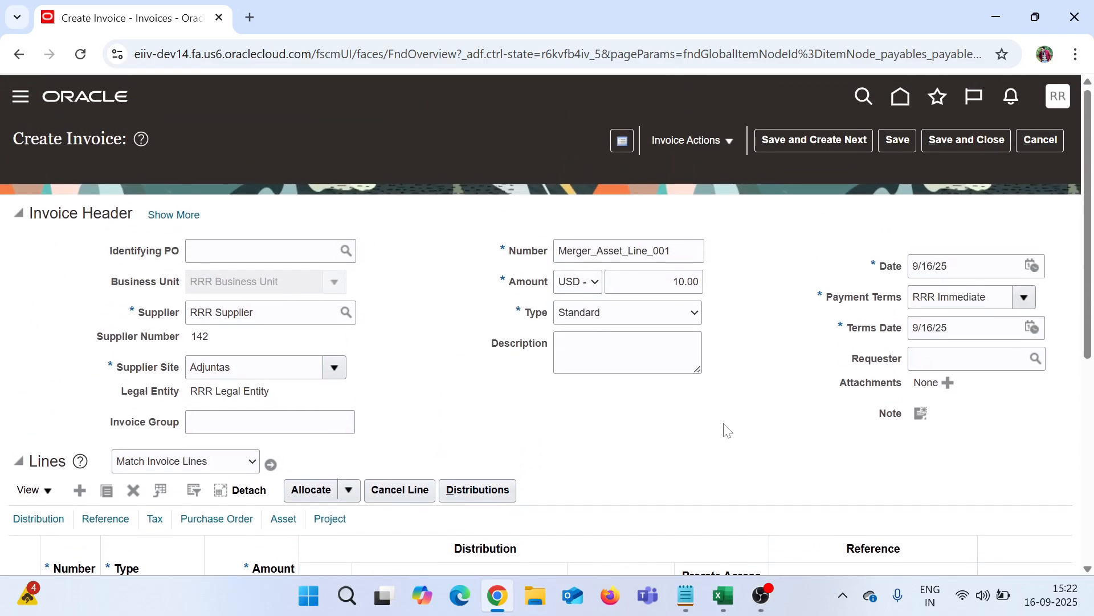
pyautogui.click(710, 144)
# Step: Validate invoice Merger_Asset_Line_001, post it to the ledger, and review its accounting entries
pyautogui.click(711, 222)
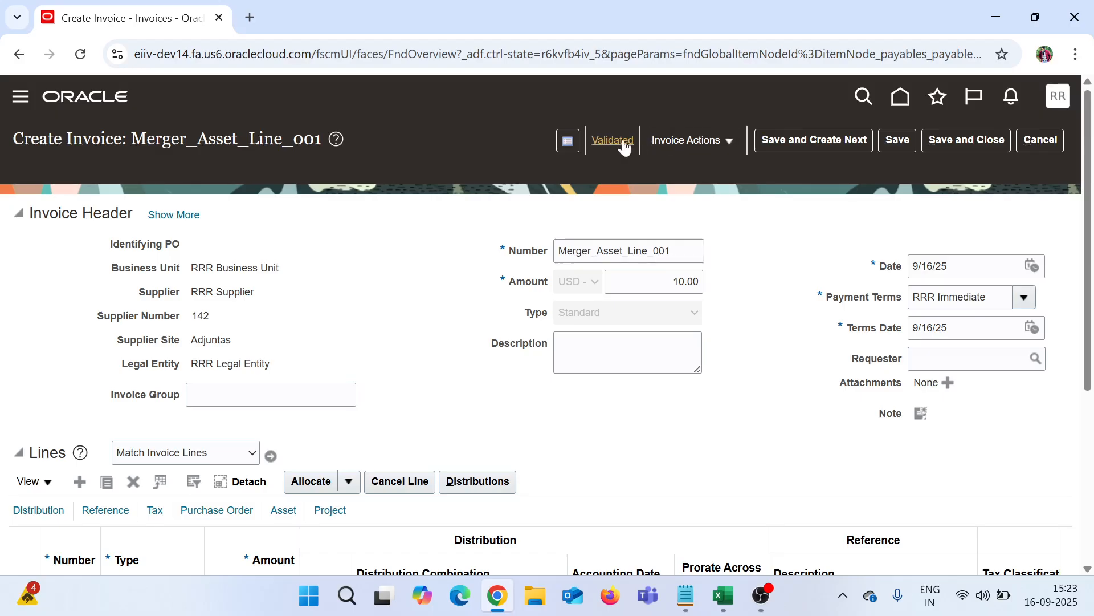
pyautogui.click(675, 146)
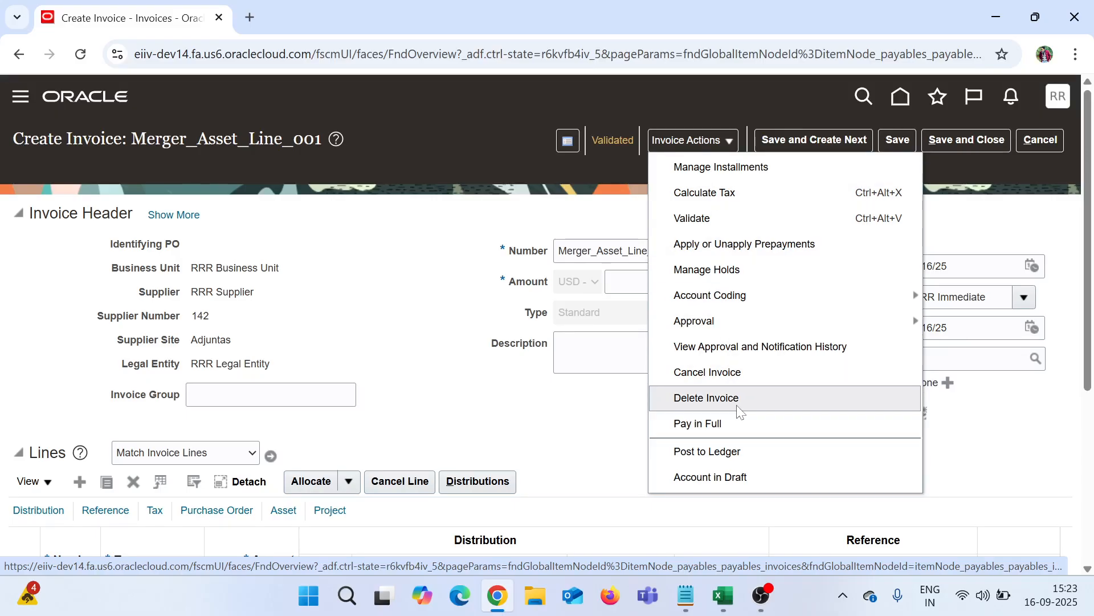
pyautogui.click(746, 454)
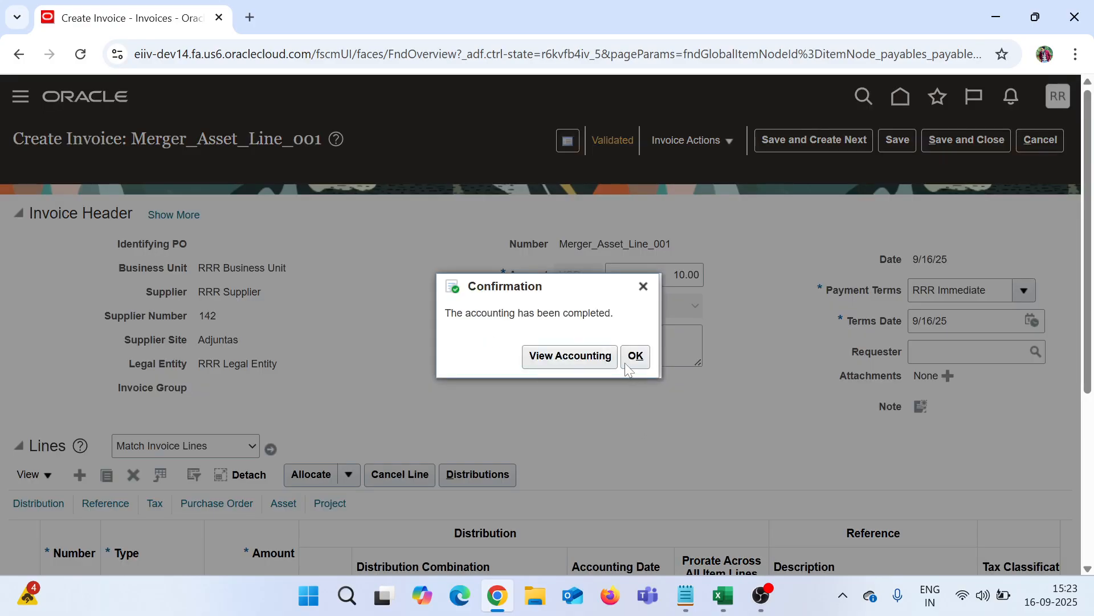
pyautogui.click(625, 363)
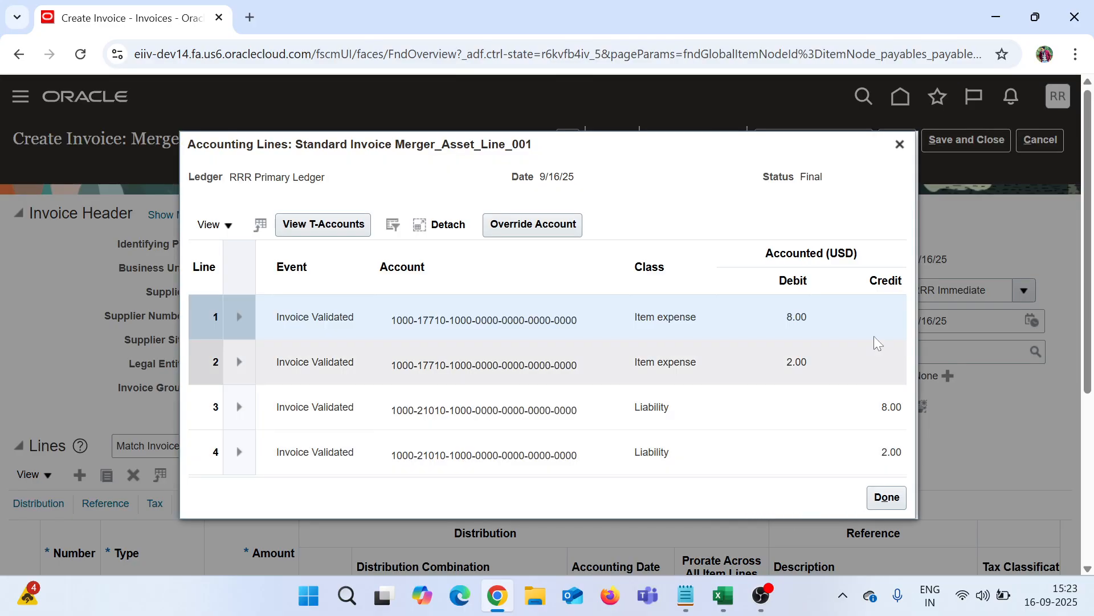
pyautogui.click(899, 145)
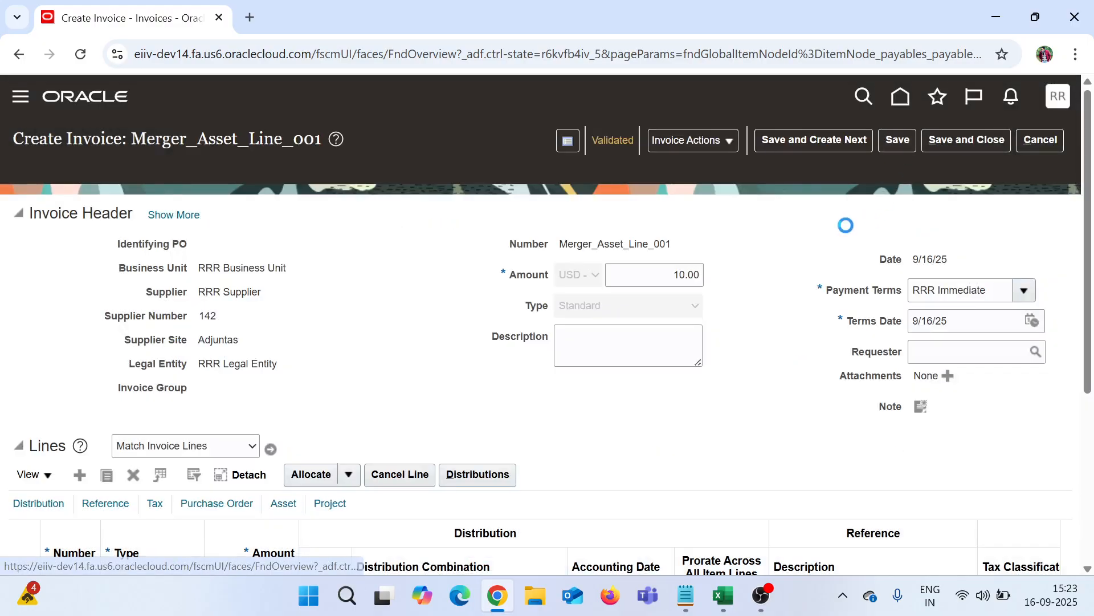
# Step: Save and close the invoice, then pick Create Mass Additions from the Invoices task list
pyautogui.click(963, 142)
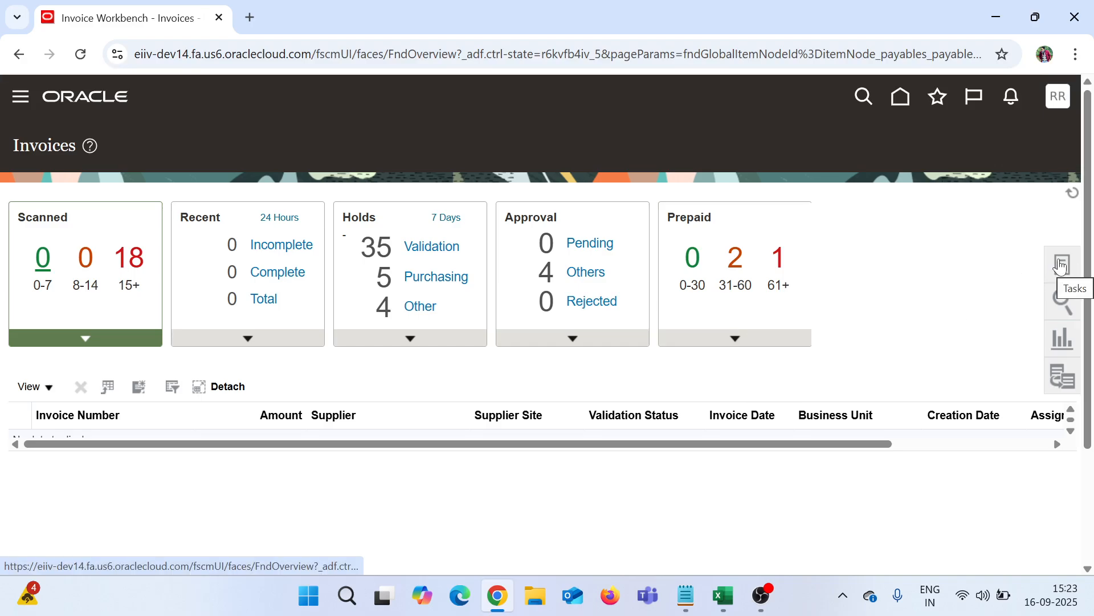
pyautogui.click(1061, 265)
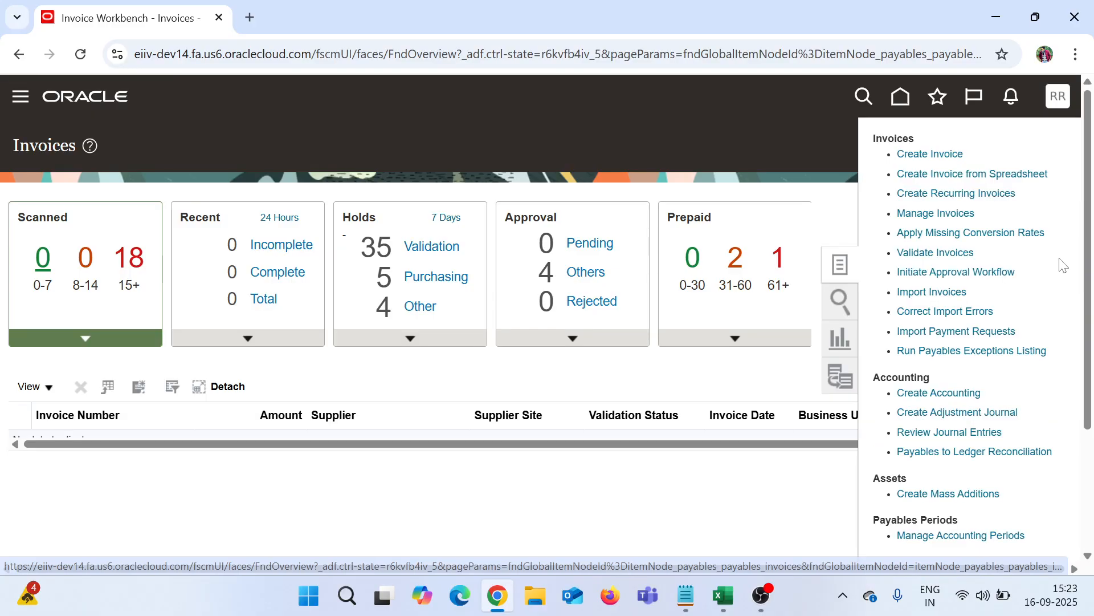
pyautogui.moveTo(1087, 344); pyautogui.dragTo(1091, 462)
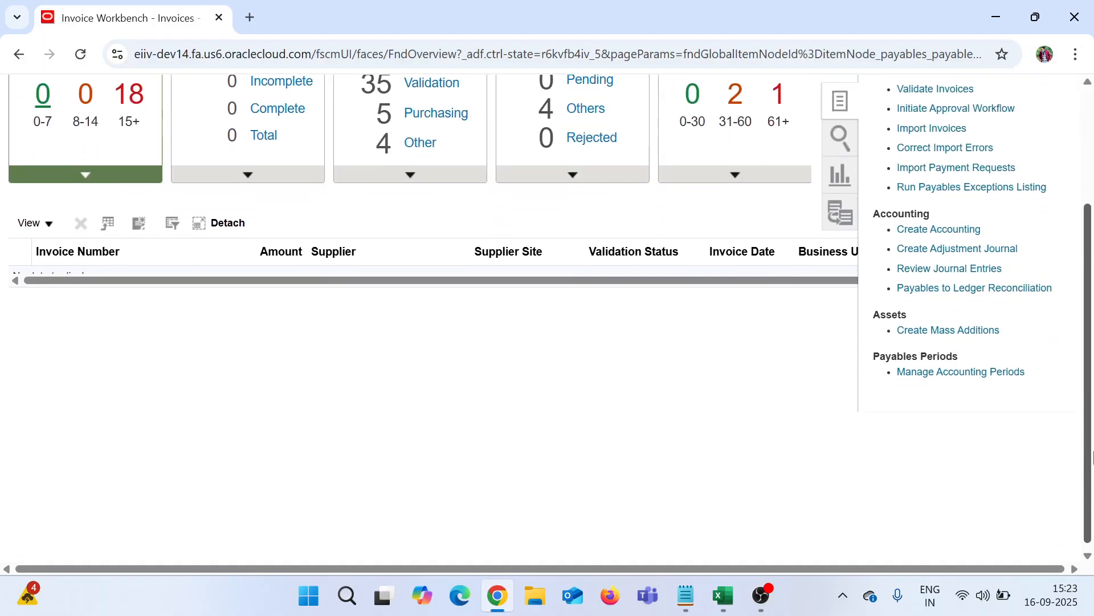
pyautogui.click(950, 333)
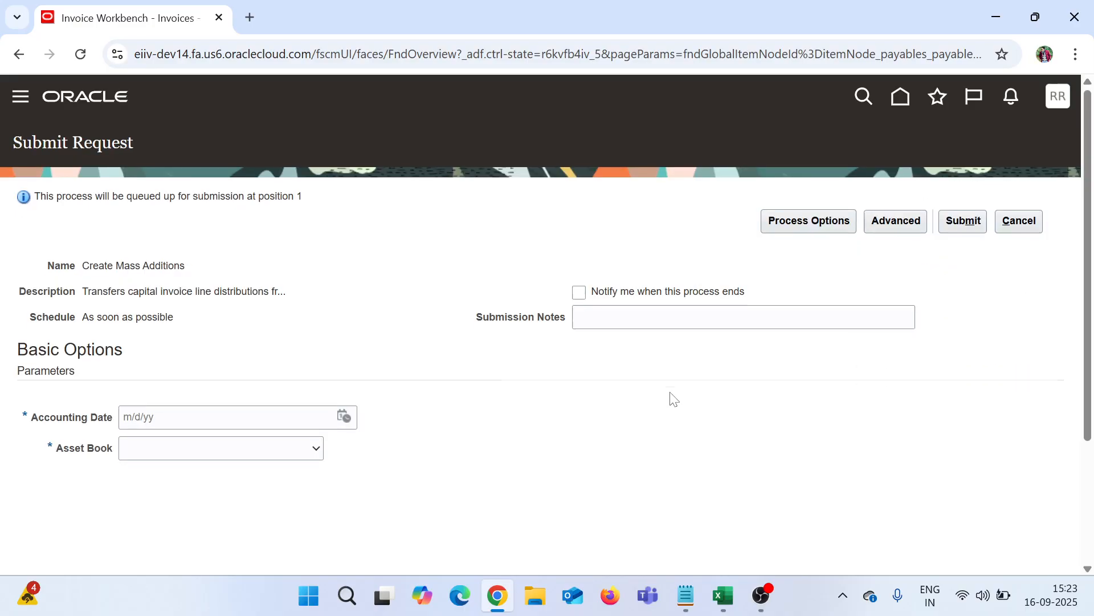
# Step: Submit Create Mass Additions for RRR ASSET BOOK with accounting date 9/16/25
pyautogui.click(343, 416)
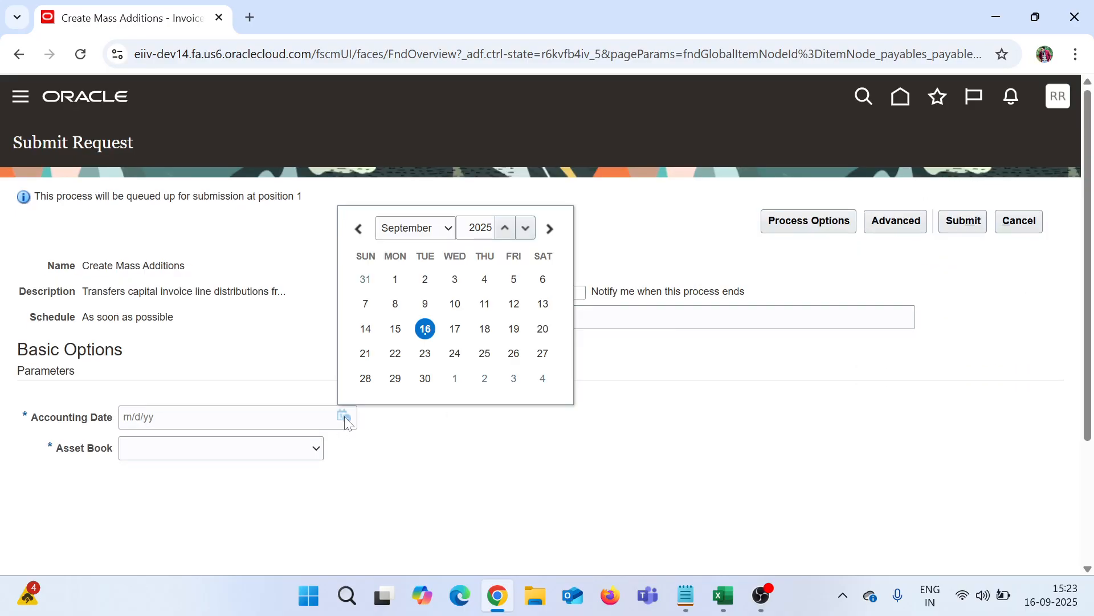
pyautogui.click(426, 329)
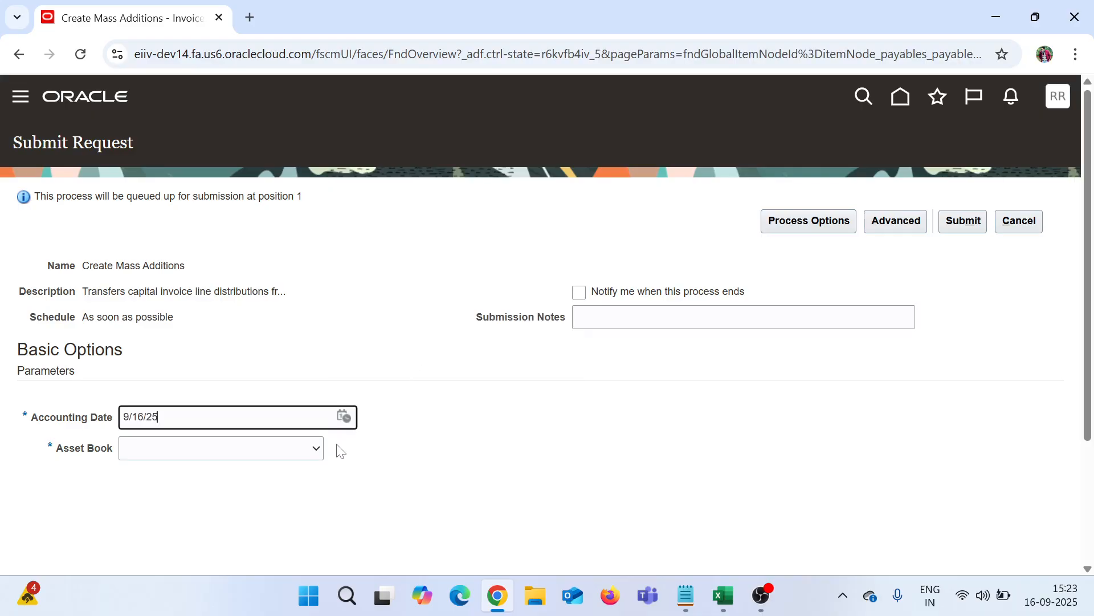
pyautogui.click(304, 450)
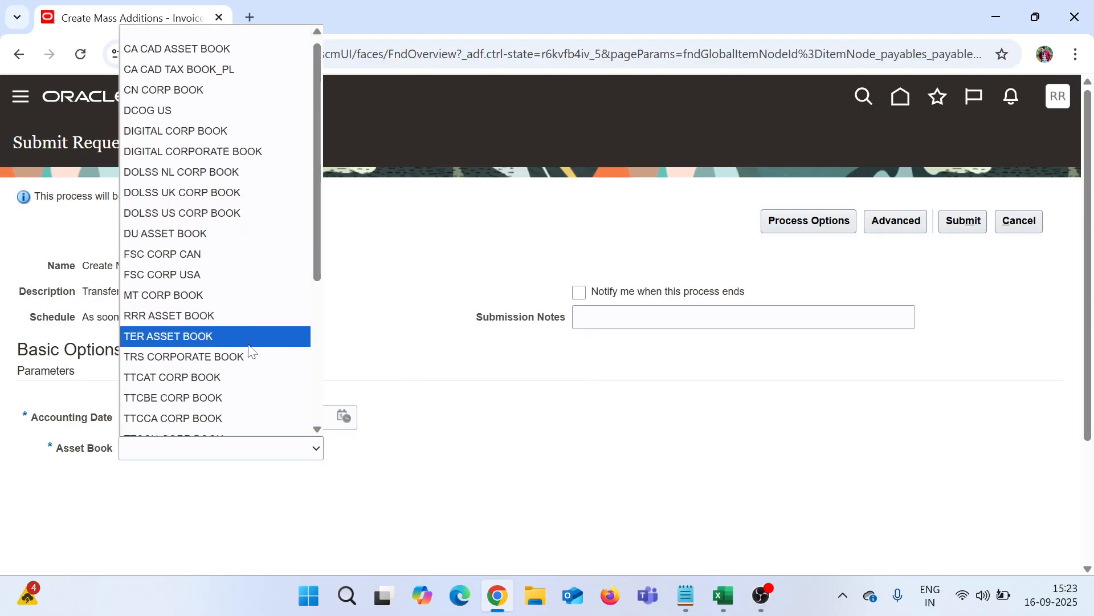
pyautogui.scroll(-4, 252, 349)
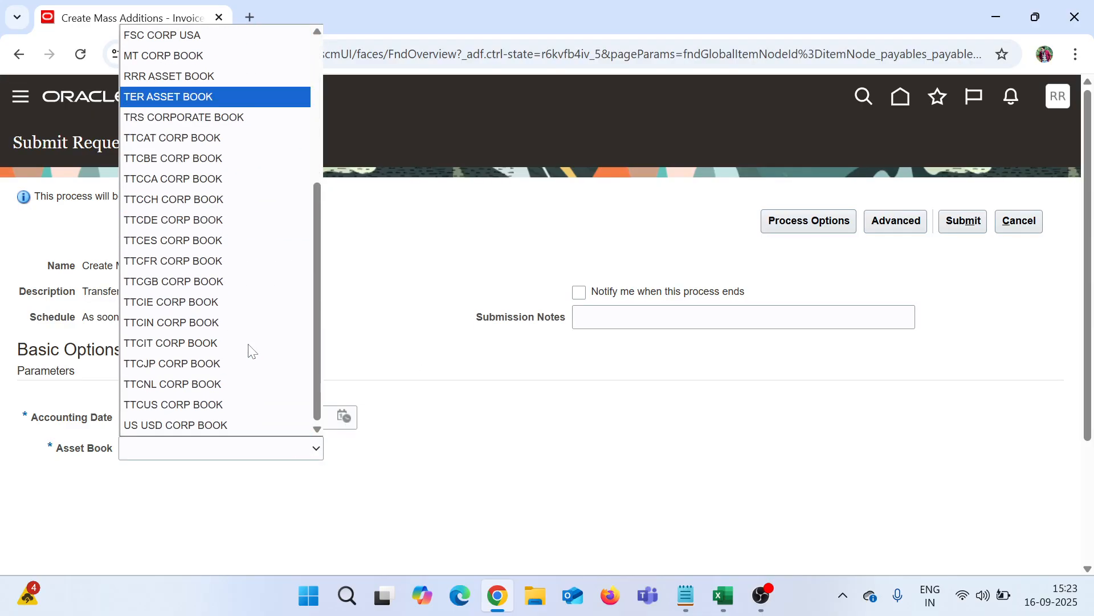
pyautogui.click(245, 76)
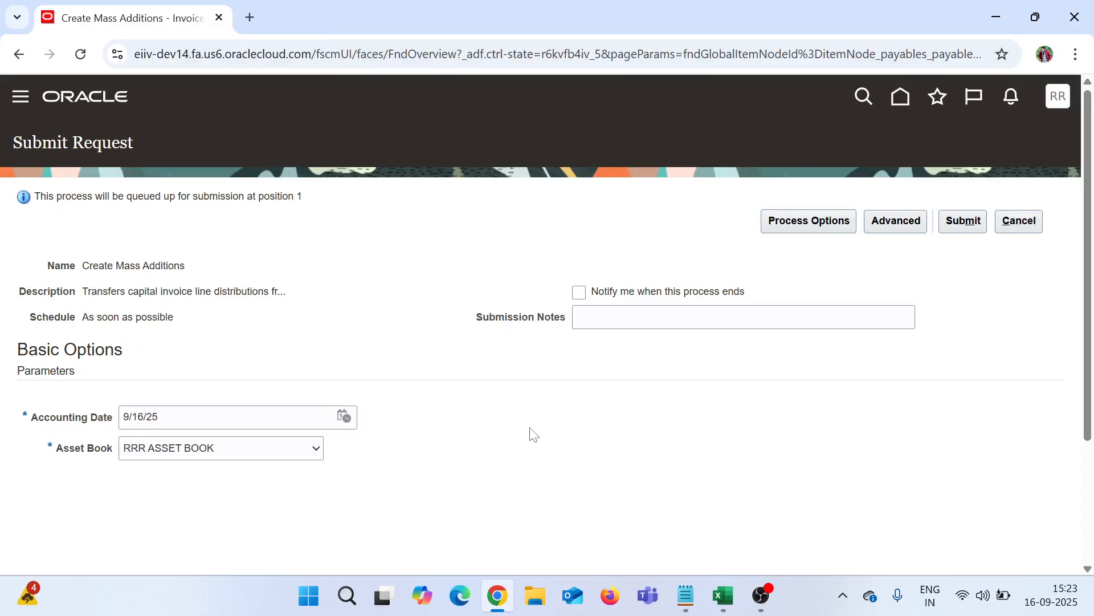
pyautogui.click(962, 227)
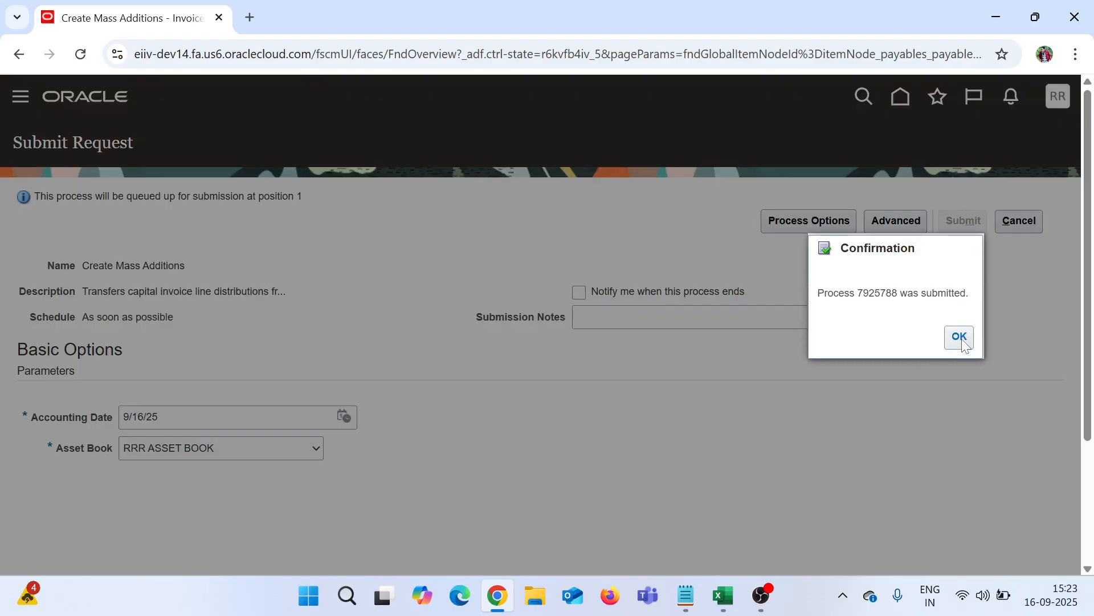
pyautogui.click(961, 339)
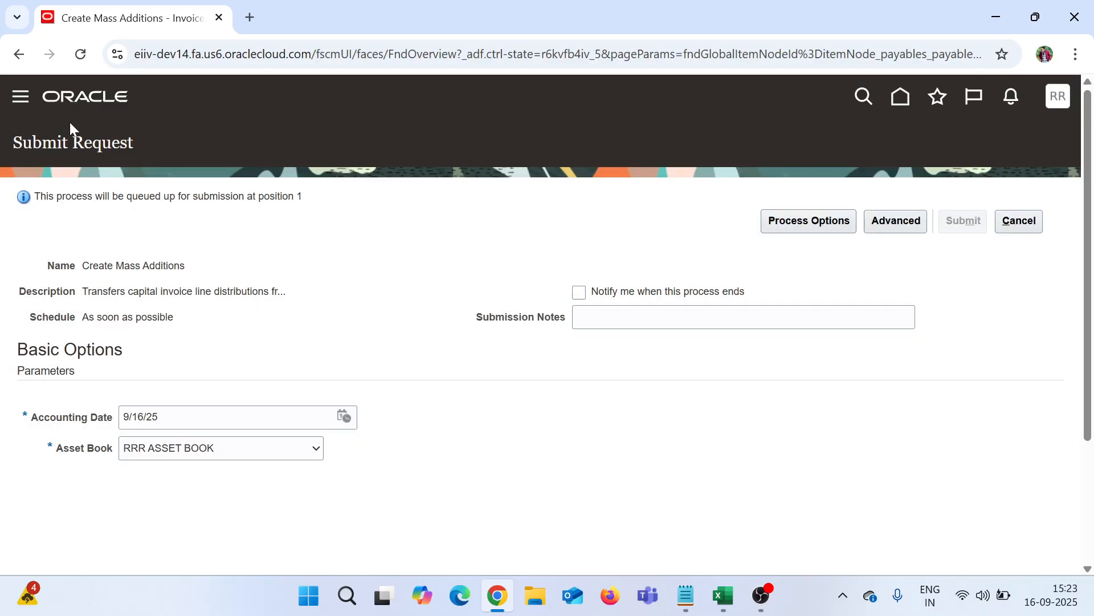
# Step: Open Scheduled Processes from the Navigator's Tools section
pyautogui.click(20, 97)
pyautogui.scroll(-1, 75, 353)
pyautogui.scroll(-10, 91, 371)
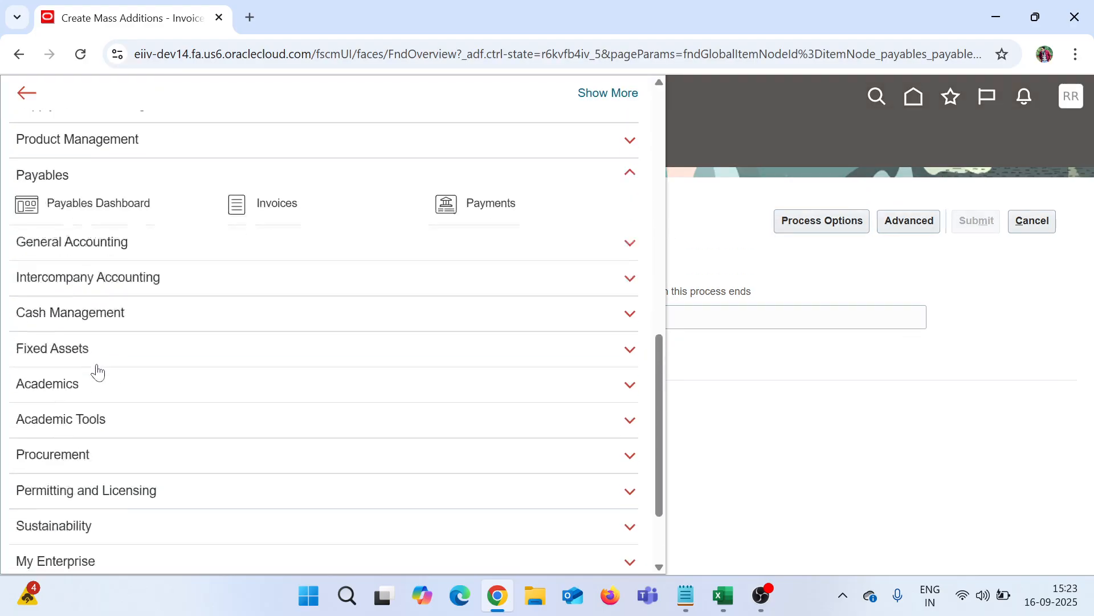
pyautogui.click(102, 485)
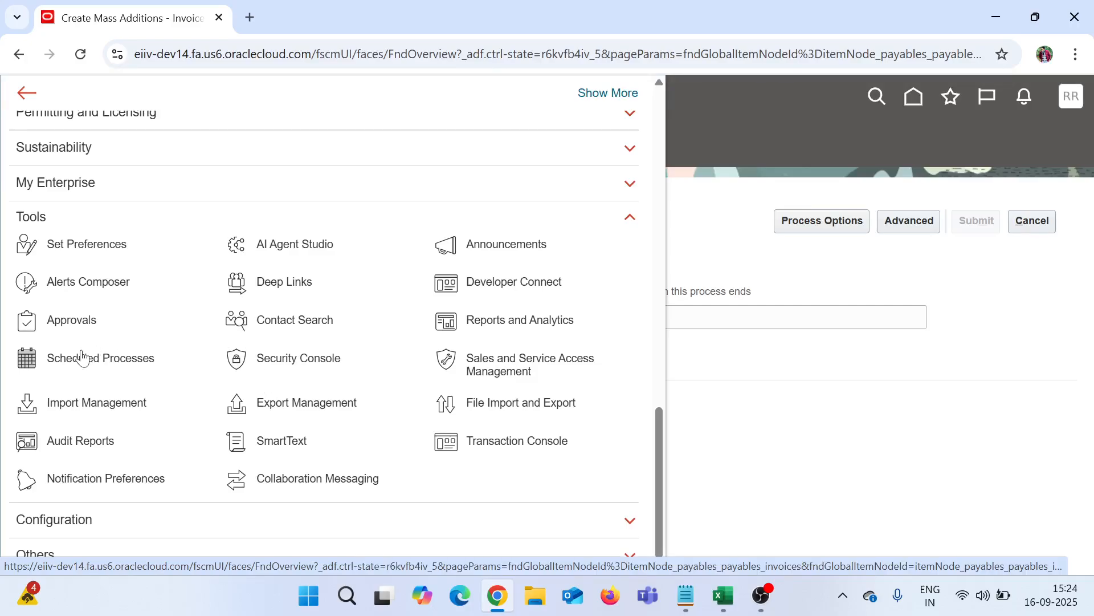
pyautogui.click(30, 352)
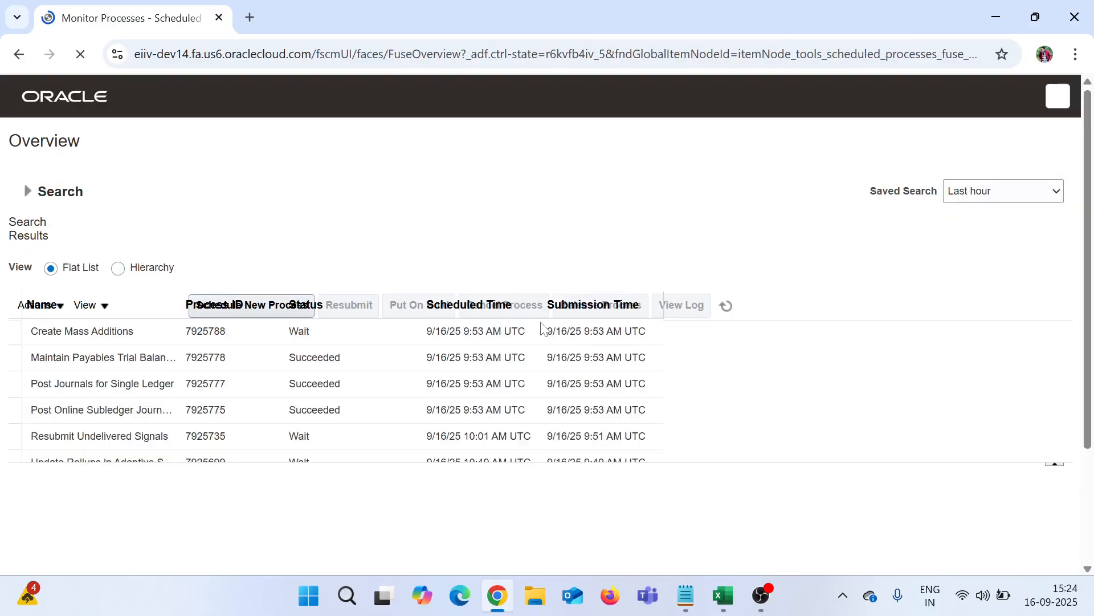
# Step: Refresh until all three mass addition processes succeed, then select Create Mass Additions Report
pyautogui.click(663, 307)
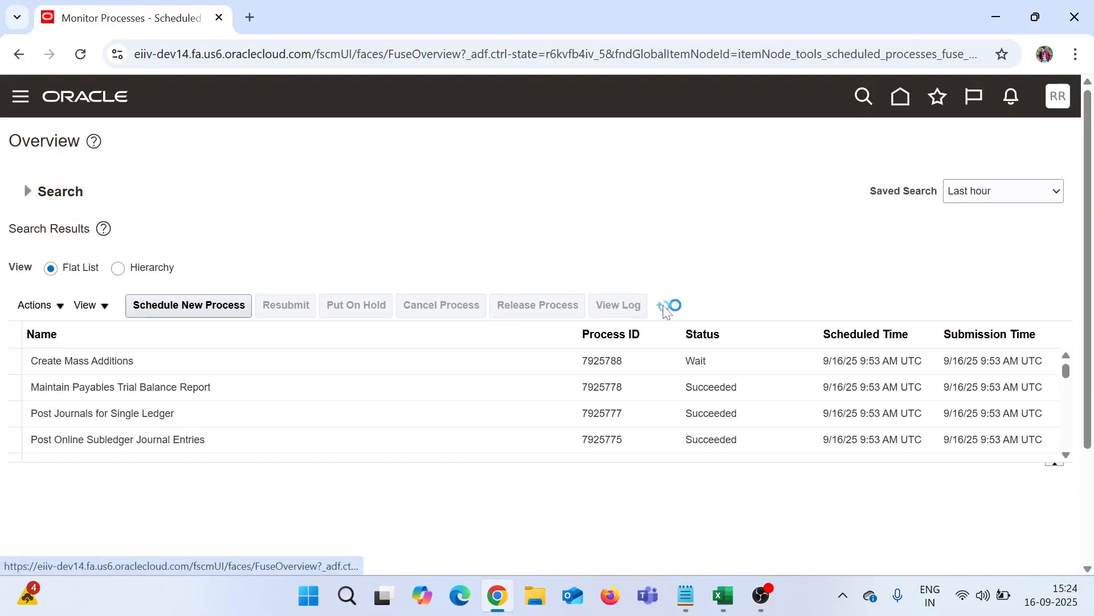
pyautogui.click(663, 307)
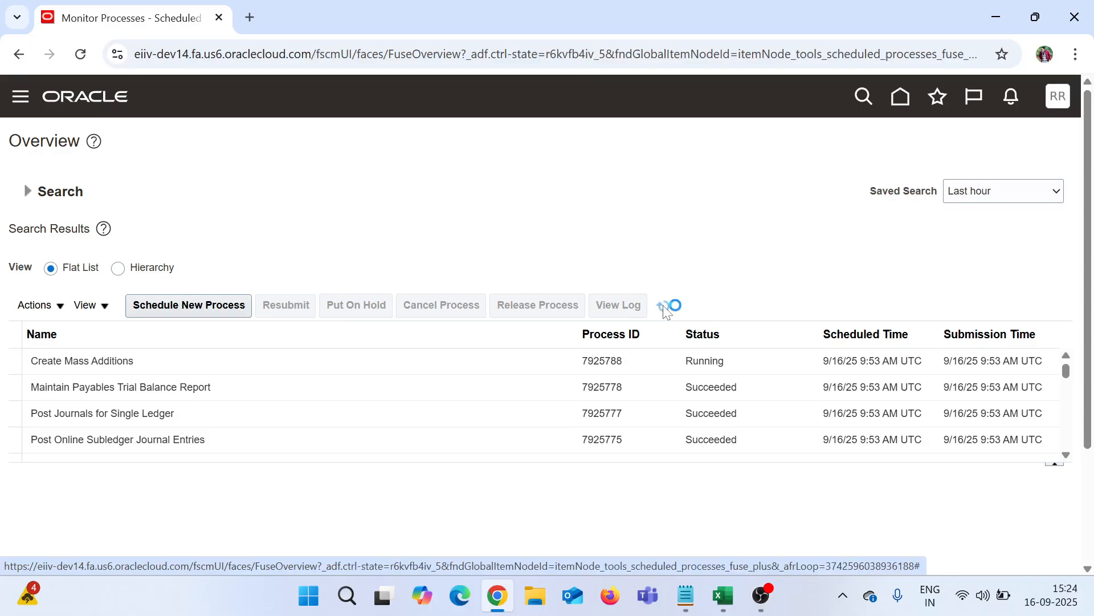
pyautogui.click(663, 307)
pyautogui.click(664, 308)
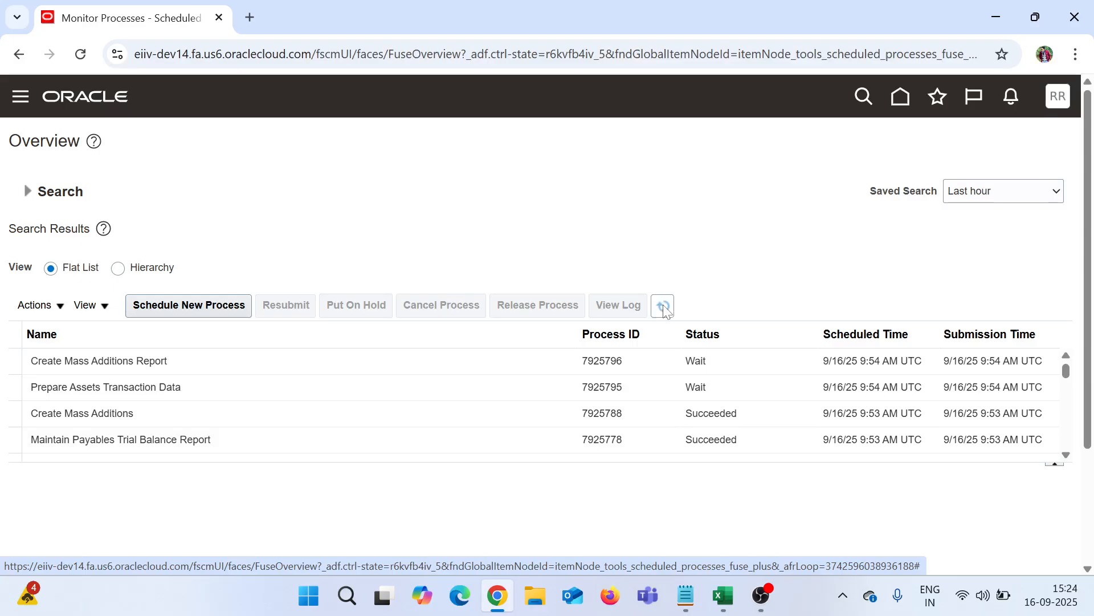
pyautogui.click(664, 309)
pyautogui.click(663, 305)
pyautogui.click(663, 305)
pyautogui.click(401, 355)
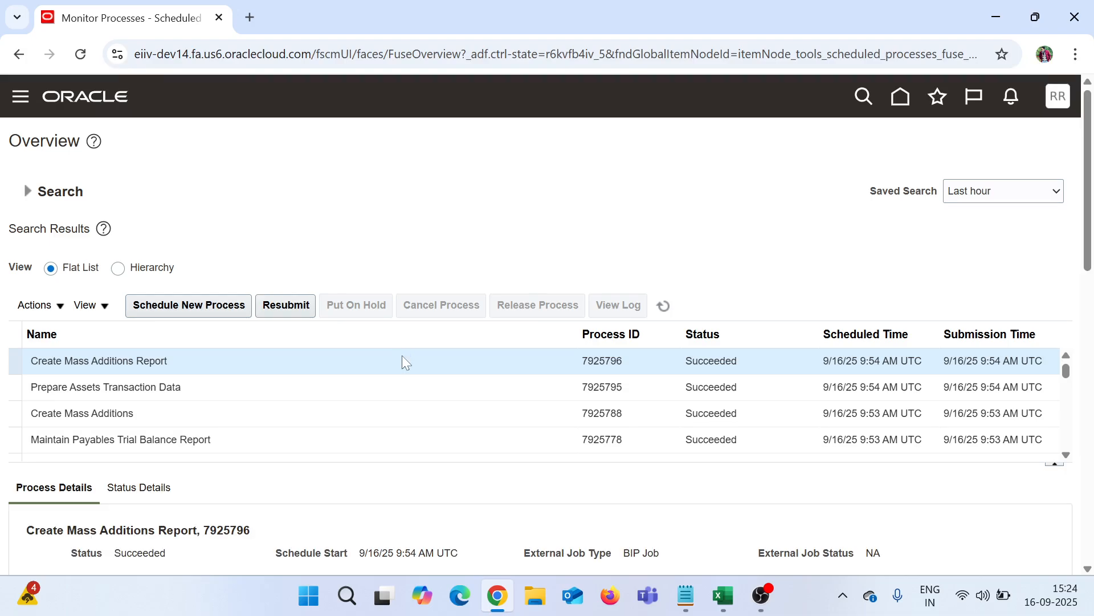
# Step: Export the Create Mass Additions Report output as a PDF
pyautogui.scroll(-5, 835, 293)
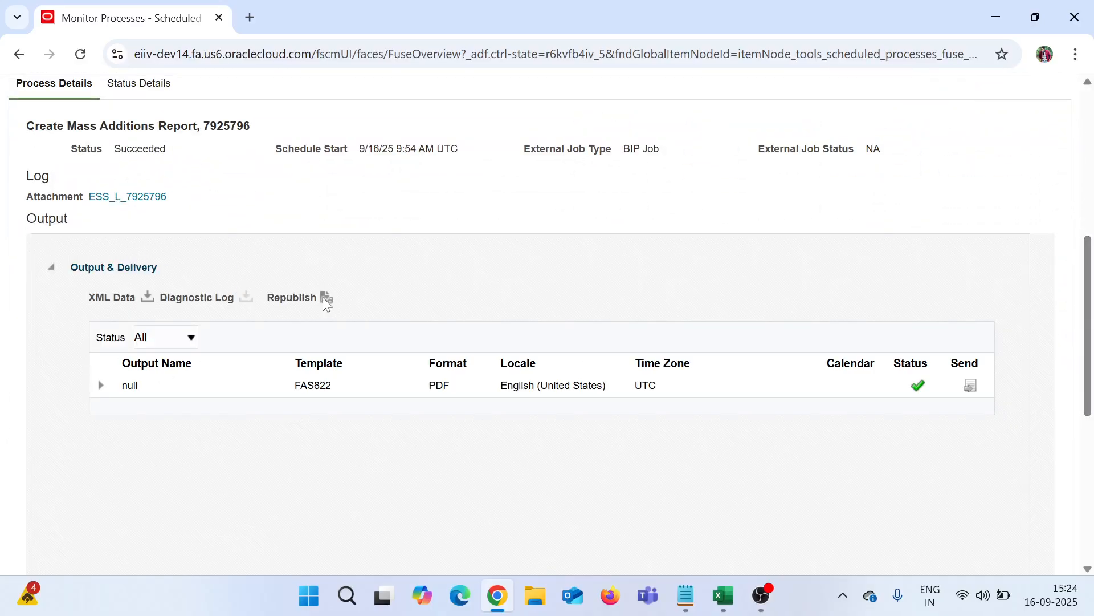
pyautogui.click(324, 300)
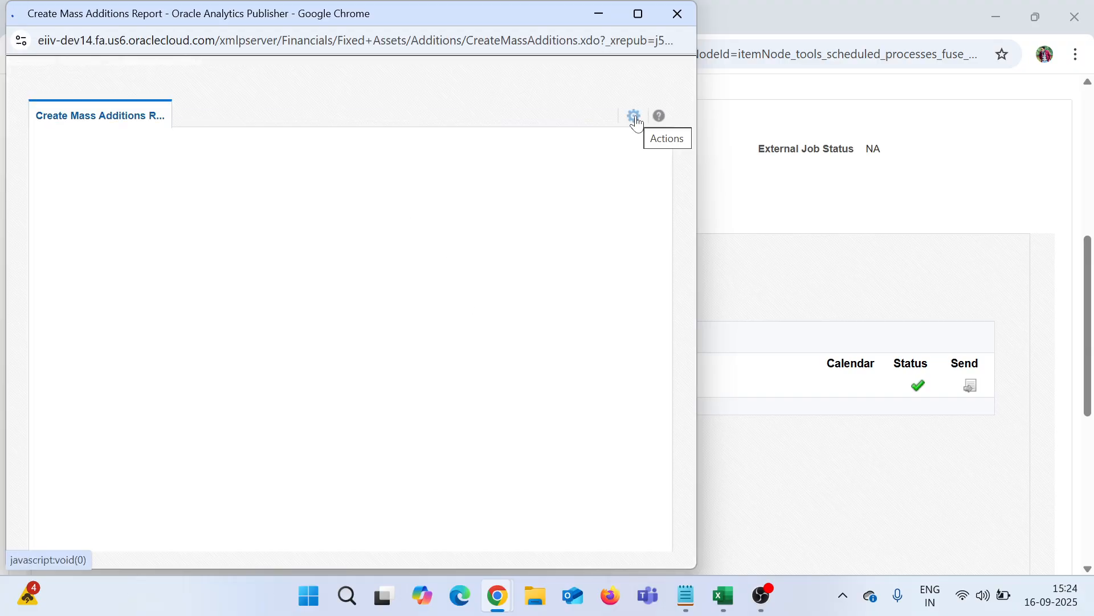
pyautogui.click(635, 121)
pyautogui.moveTo(611, 141)
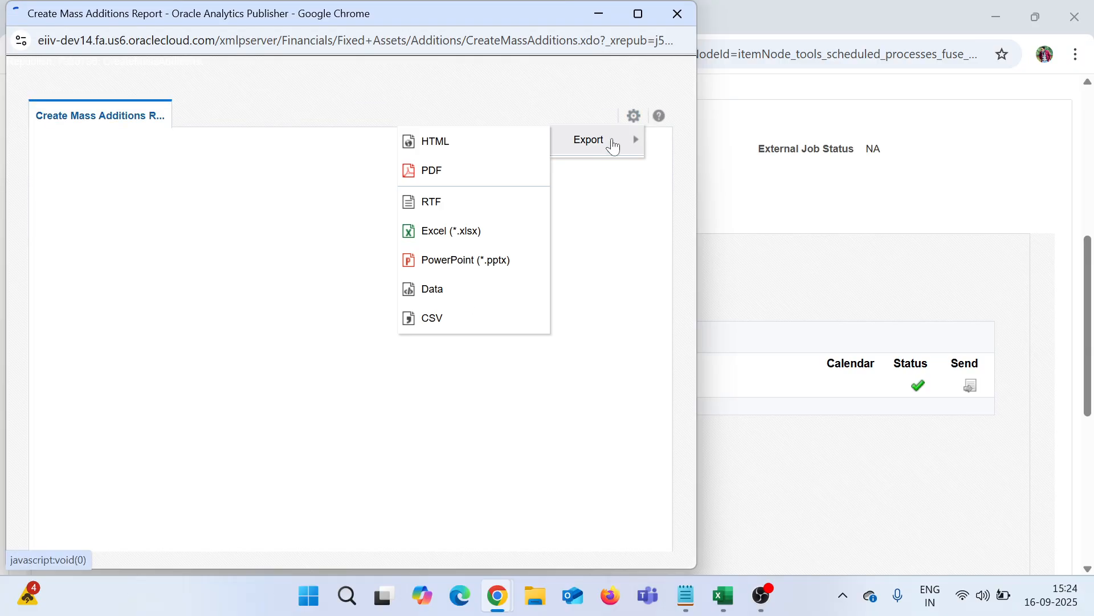
pyautogui.click(487, 169)
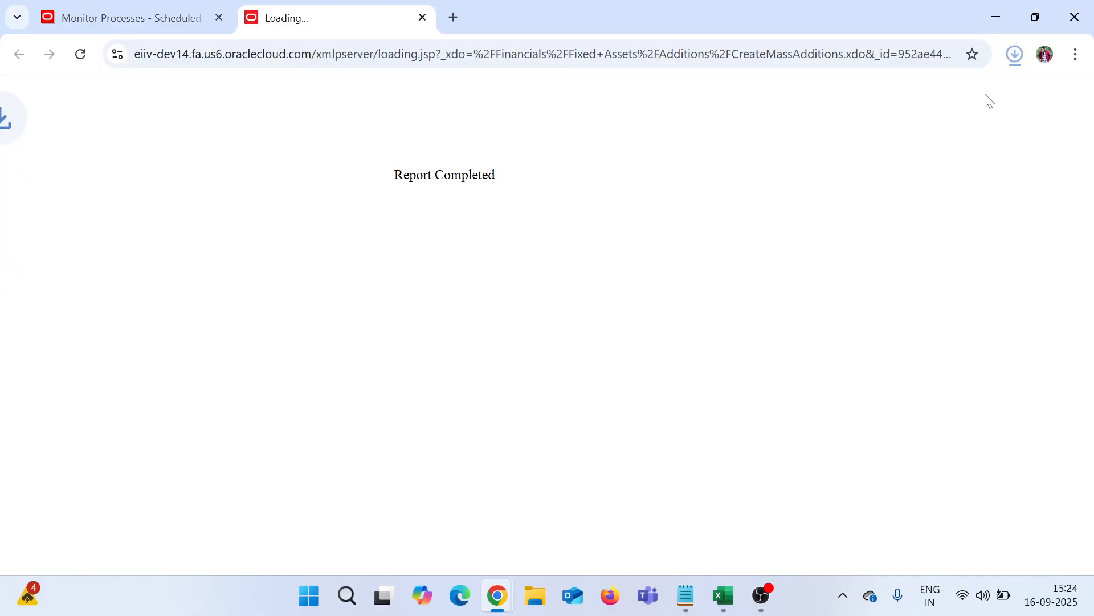
# Step: Review the PDF's Monitor 8.00 and CPU 2.00 lines, totalling 10.00, then return to the process details
pyautogui.click(904, 117)
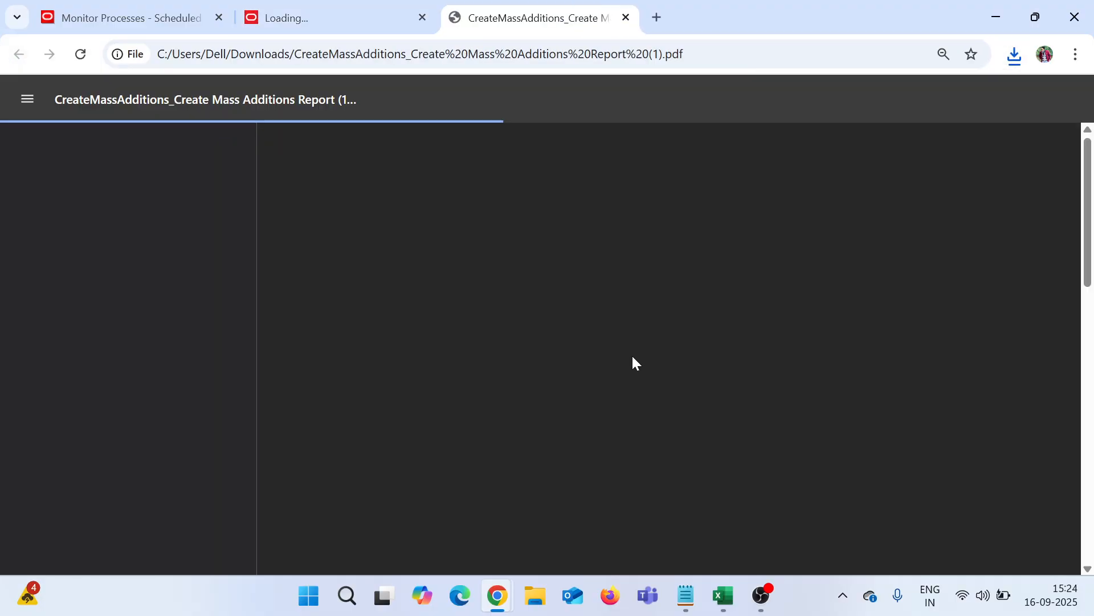
pyautogui.scroll(-15, 632, 359)
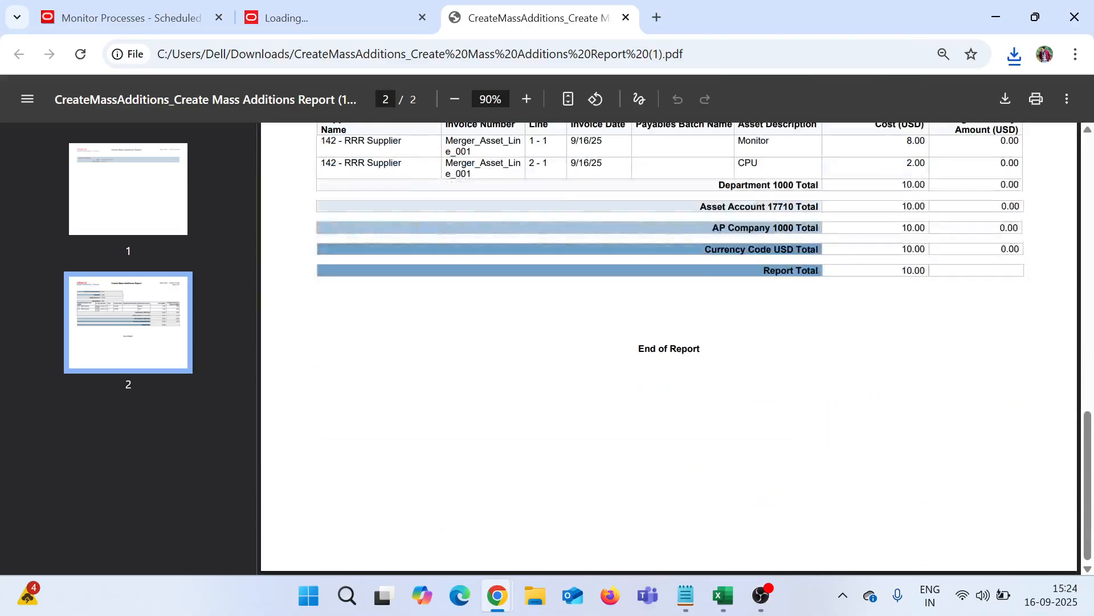
pyautogui.scroll(3, 669, 347)
pyautogui.moveTo(759, 336); pyautogui.dragTo(739, 311)
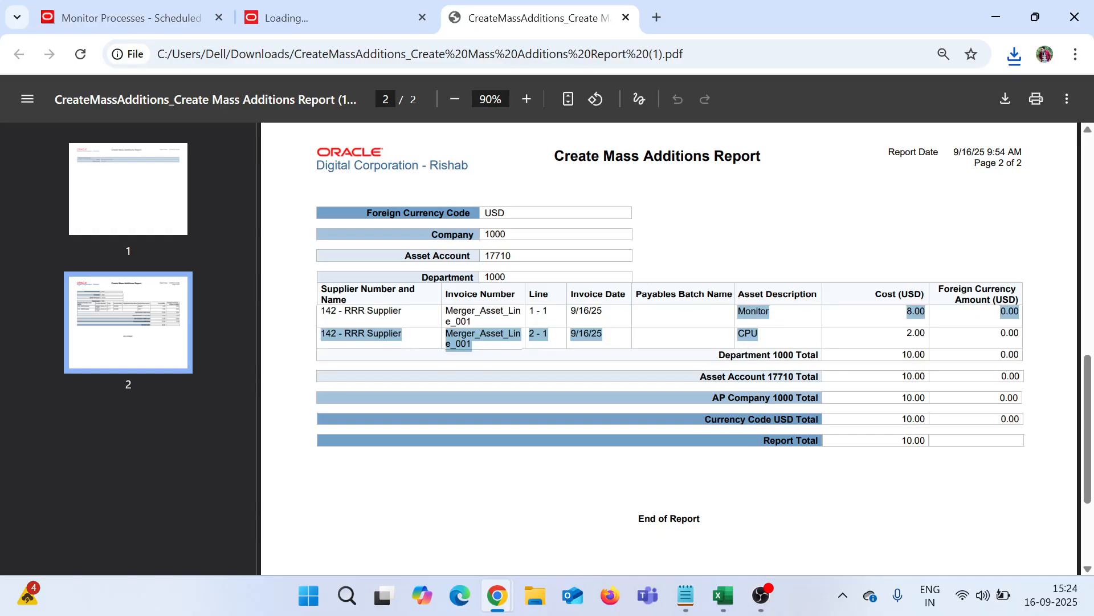
pyautogui.click(162, 18)
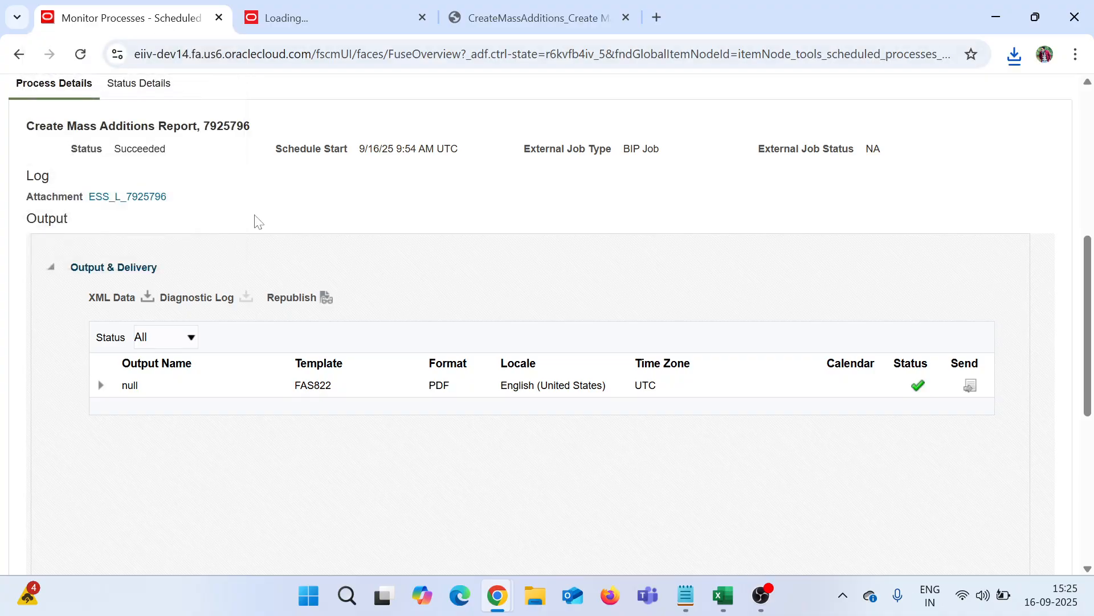
pyautogui.scroll(7, 257, 221)
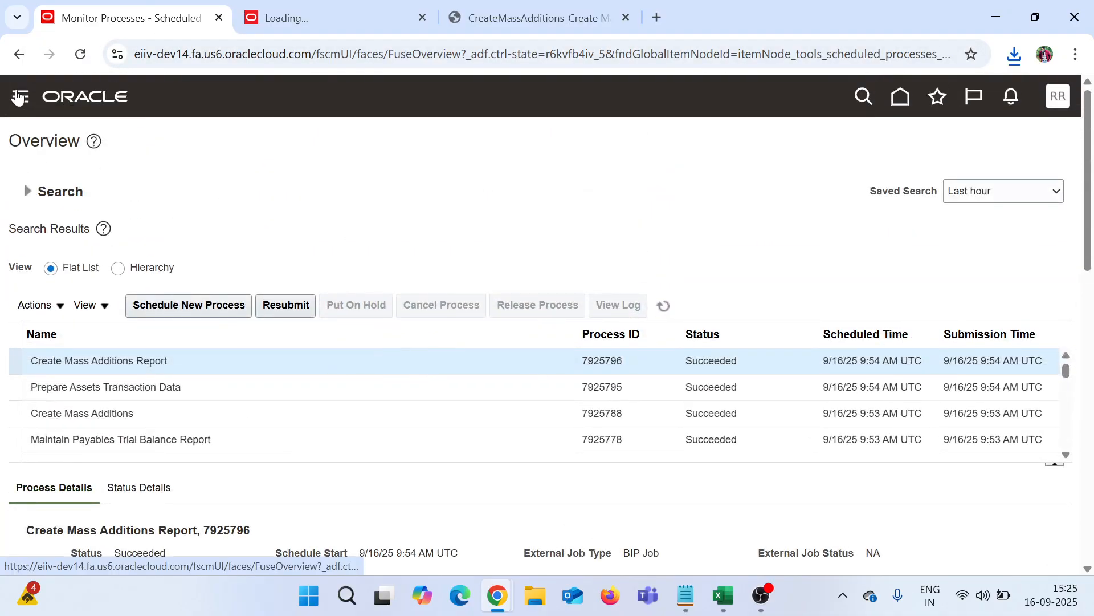
# Step: Go to the Fixed Assets > Assets work area through the Navigator
pyautogui.click(19, 96)
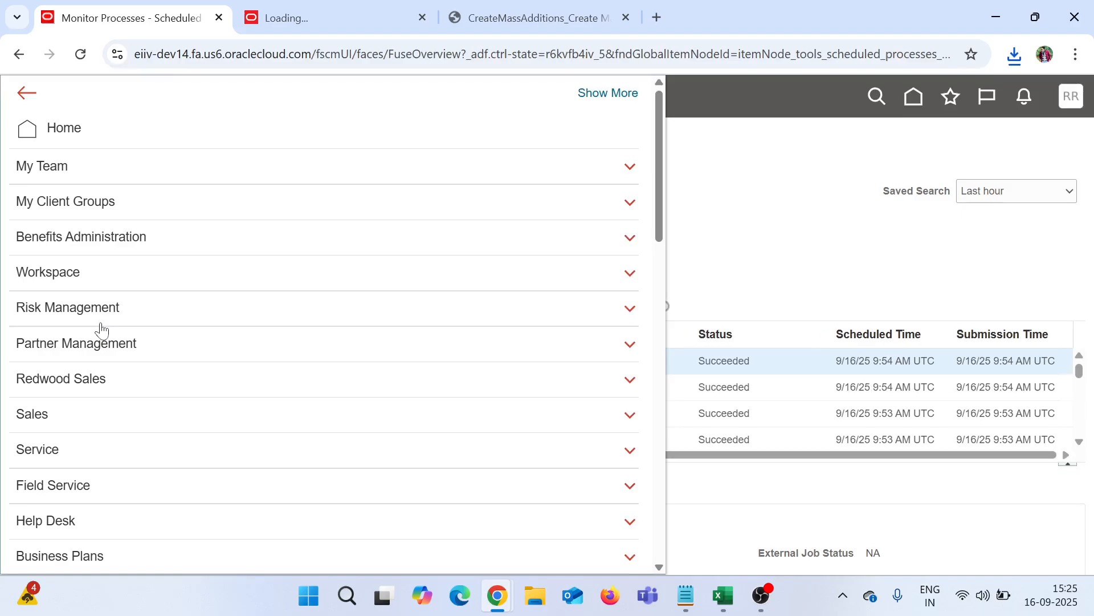
pyautogui.scroll(-12, 102, 329)
pyautogui.click(102, 341)
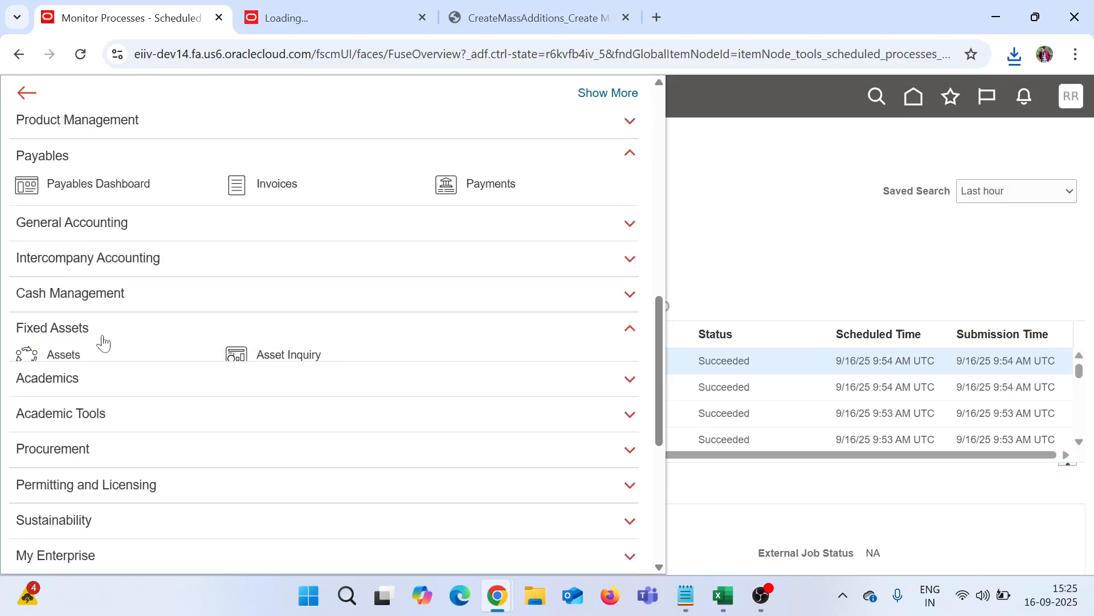
pyautogui.click(55, 358)
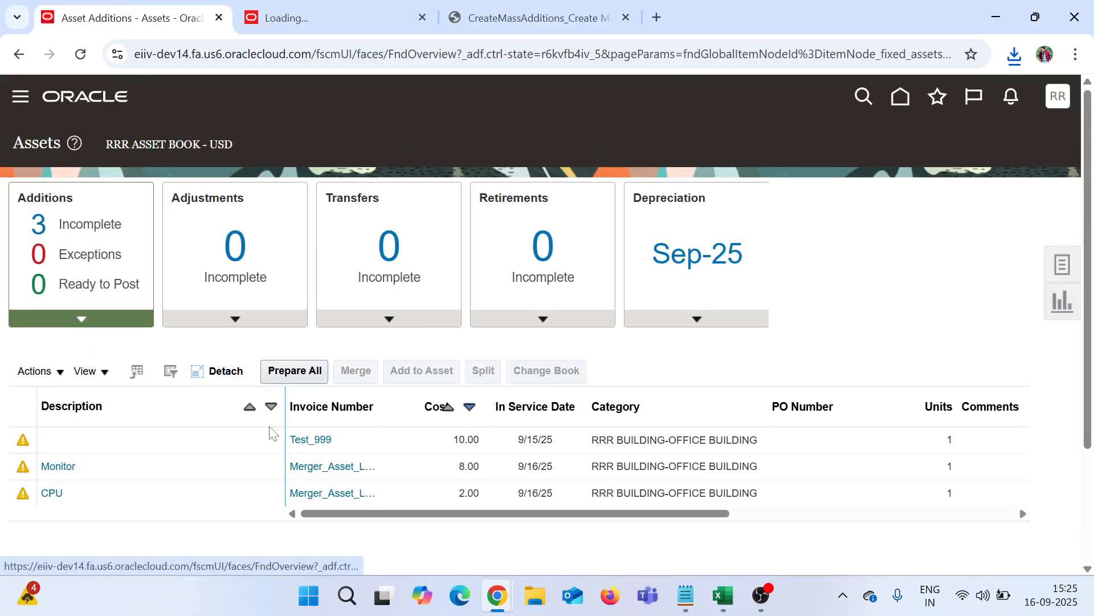
# Step: Resize the Invoice Number and Description columns, select the CPU and Monitor additions, and start Merge
pyautogui.moveTo(380, 398); pyautogui.dragTo(420, 406)
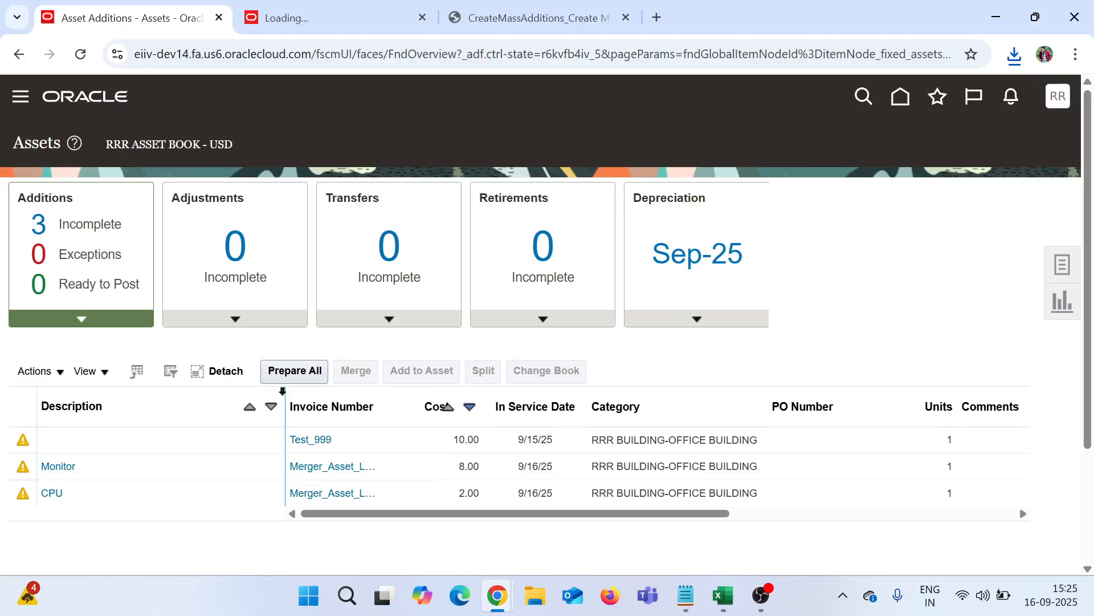
pyautogui.moveTo(285, 391); pyautogui.dragTo(234, 391)
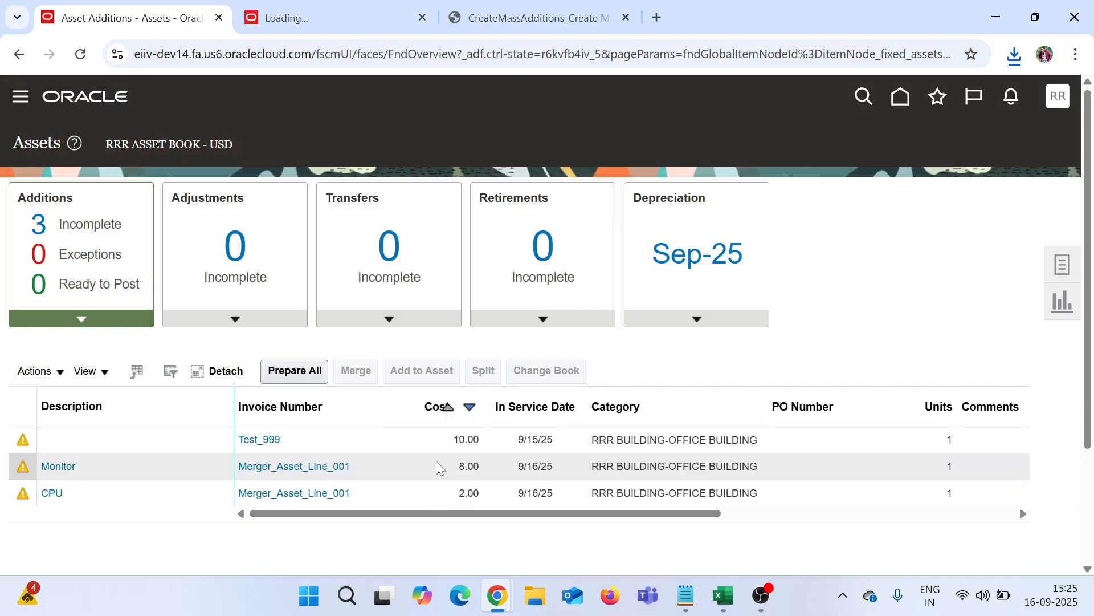
pyautogui.click(170, 493)
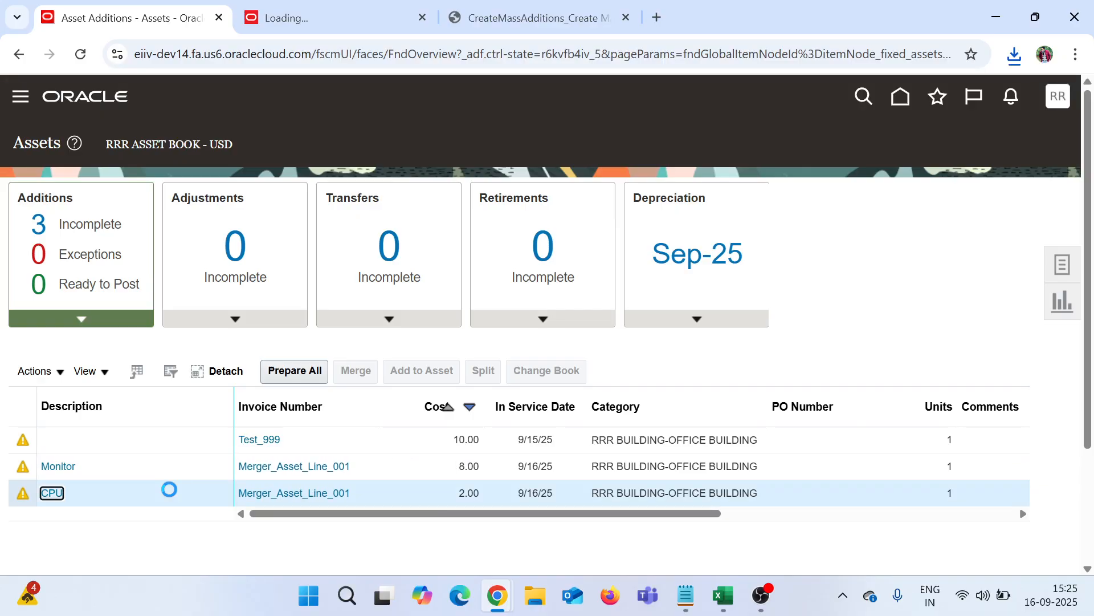
pyautogui.keyDown('ctrl'); pyautogui.click(157, 464); pyautogui.keyUp('ctrl')
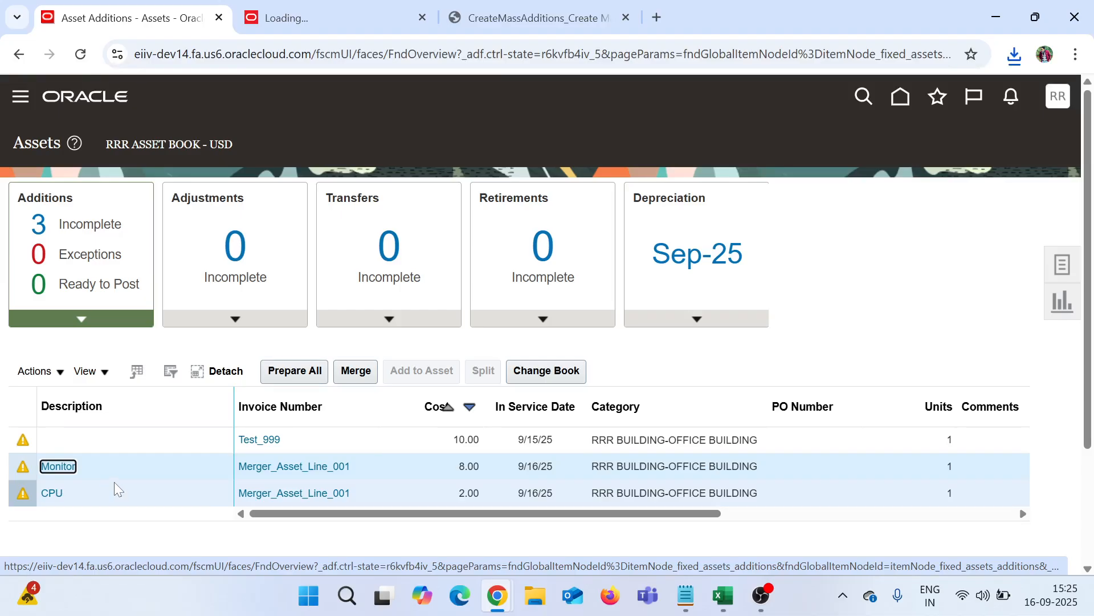
pyautogui.click(350, 371)
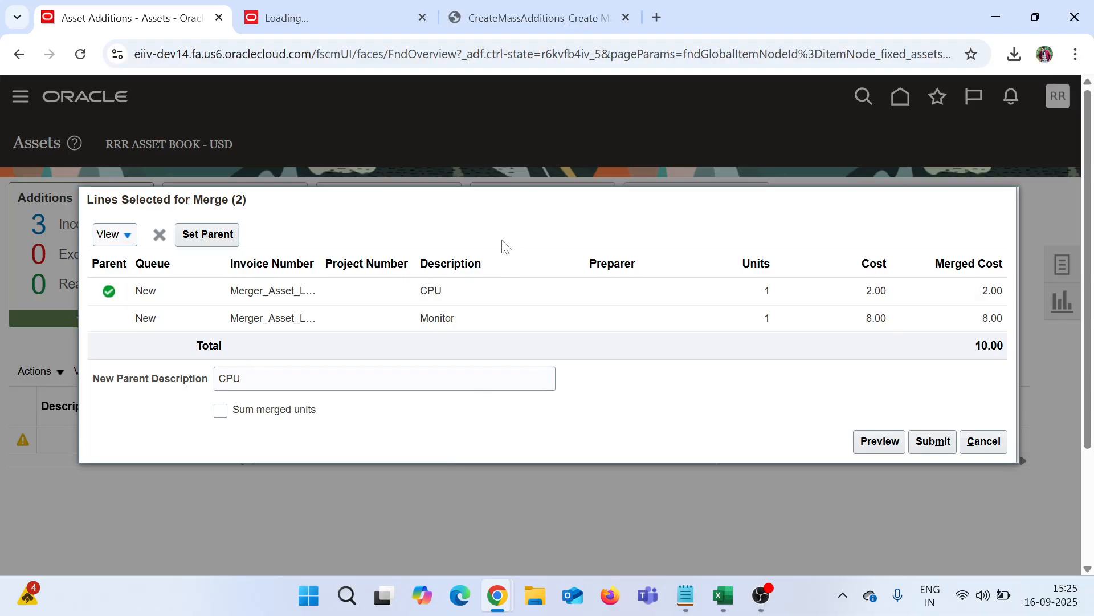
# Step: Merge the Monitor and CPU lines with new parent description 'Computer' and submit
pyautogui.moveTo(488, 213); pyautogui.dragTo(469, 175)
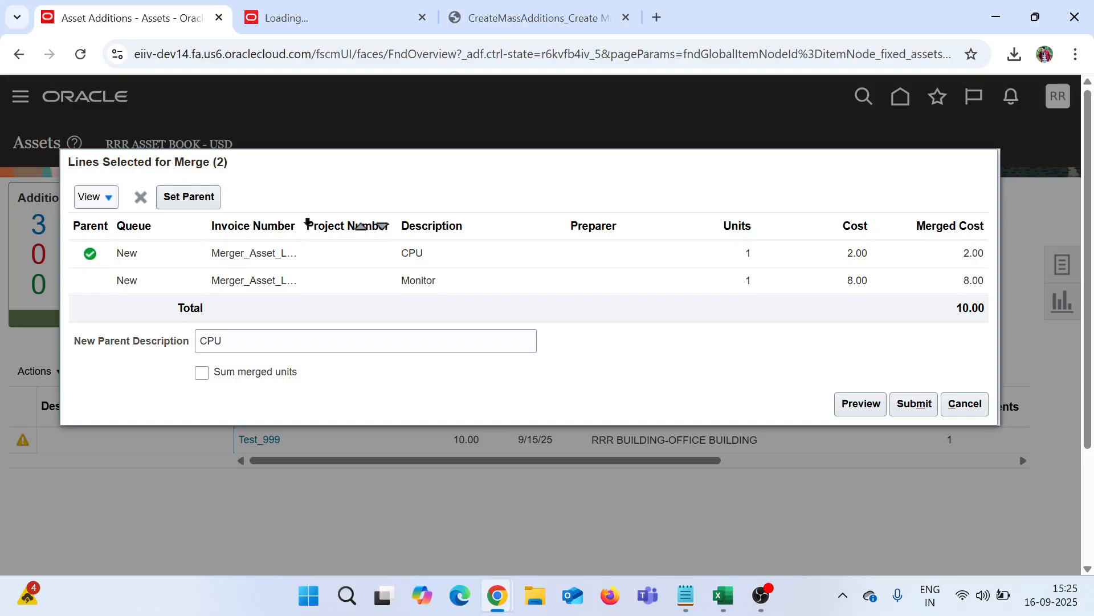
pyautogui.moveTo(300, 220); pyautogui.dragTo(333, 219)
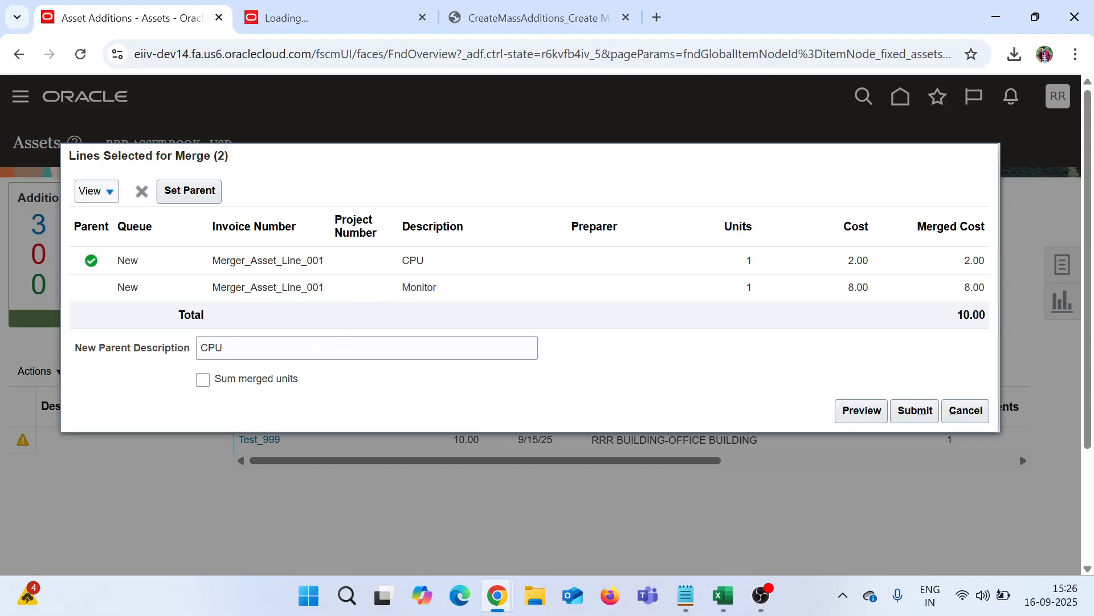
pyautogui.click(349, 346)
pyautogui.hotkey('ctrl', 'a')
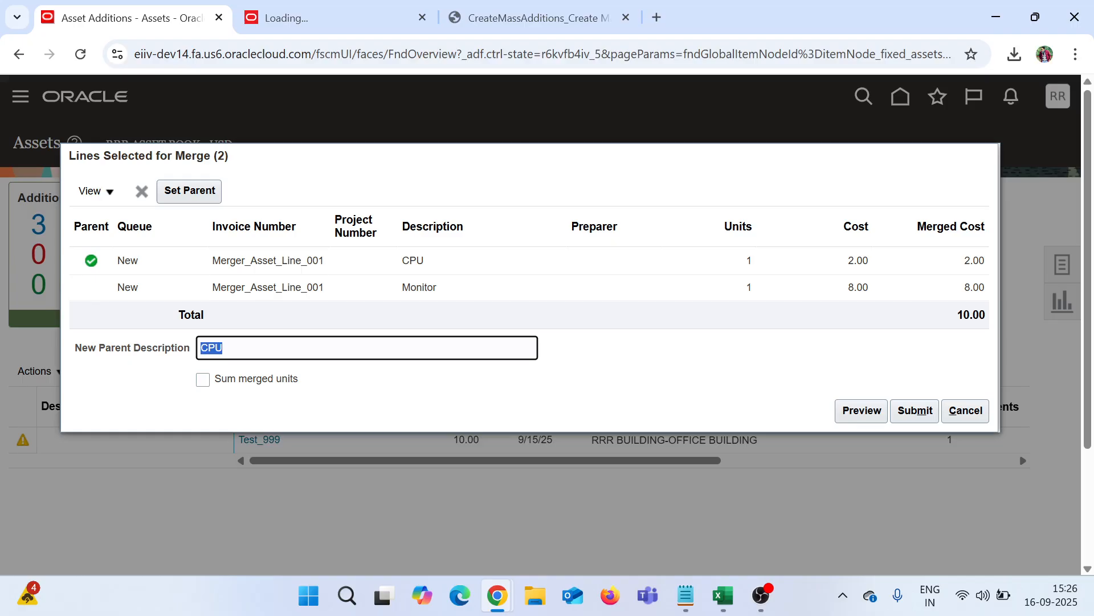
pyautogui.write('Computer')
pyautogui.click(443, 399)
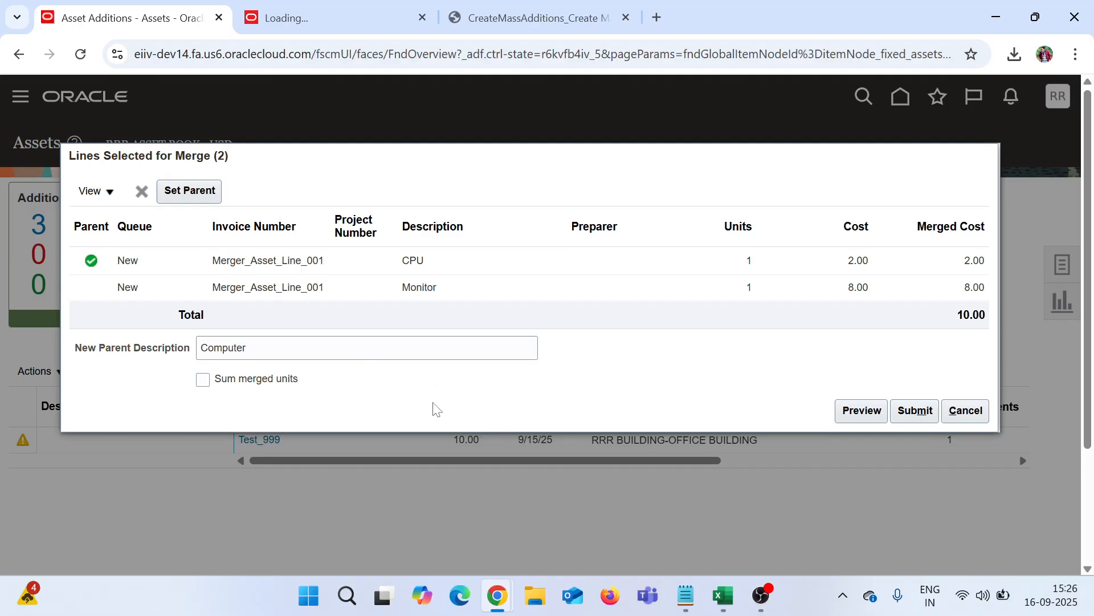
pyautogui.click(910, 412)
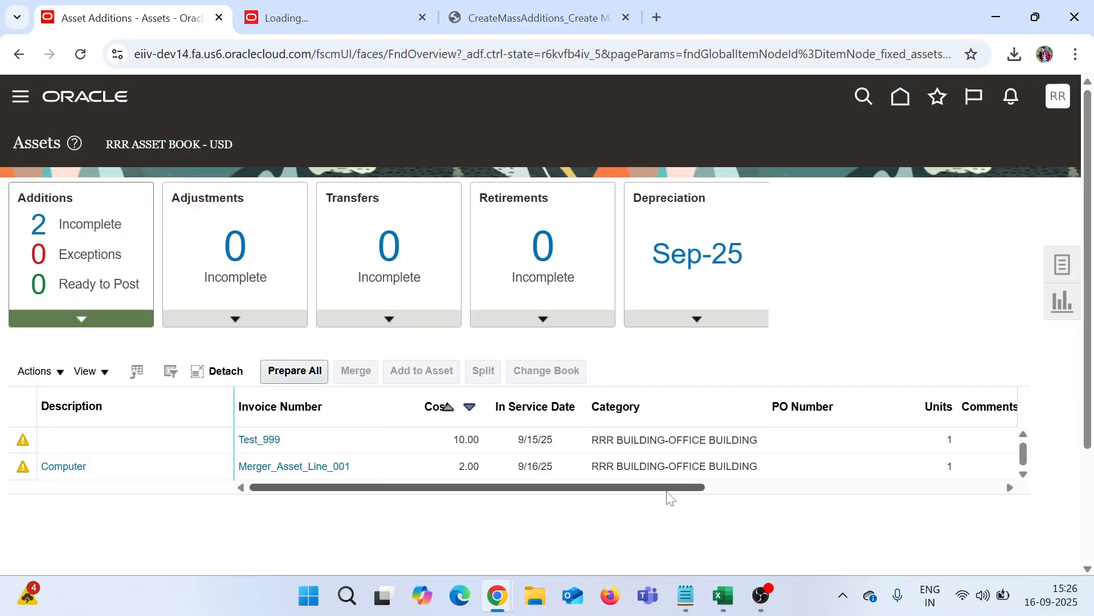
# Step: Edit the merged Computer addition and set its queue to Post
pyautogui.click(113, 476)
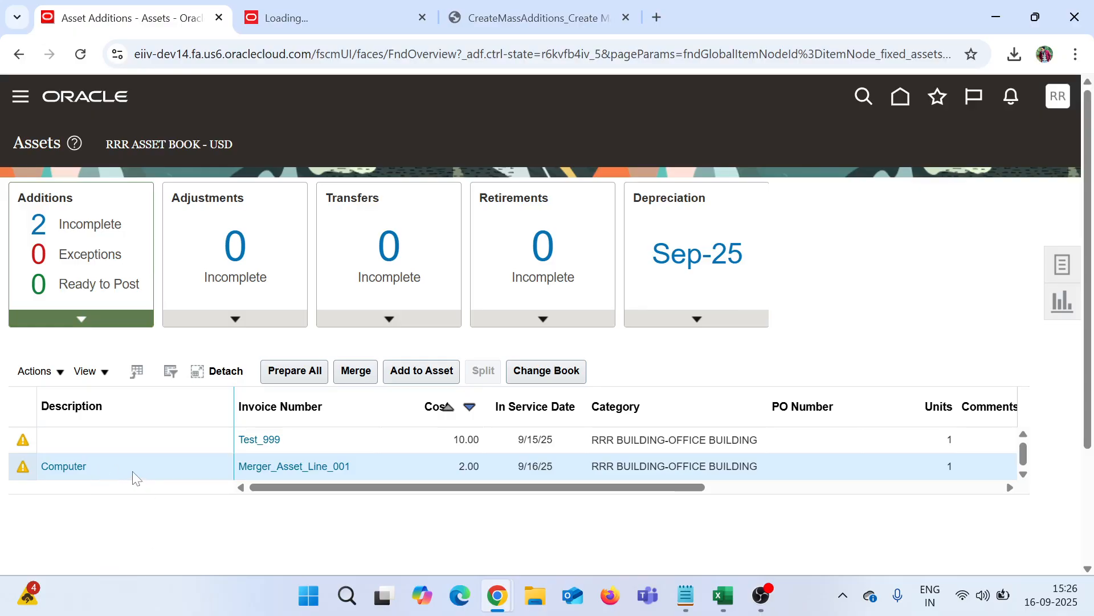
pyautogui.click(36, 372)
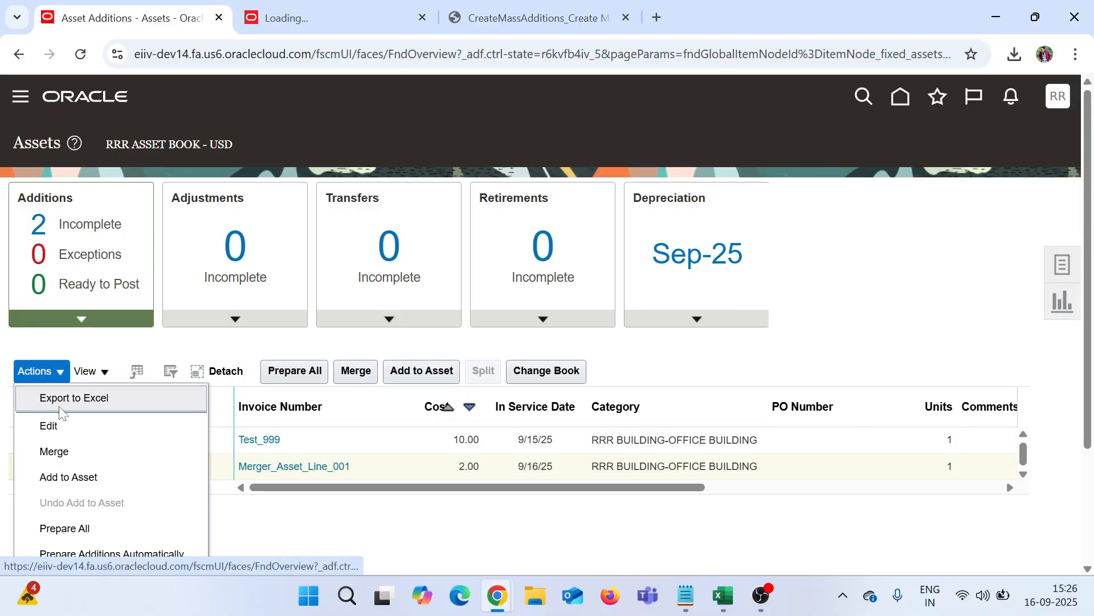
pyautogui.click(58, 393)
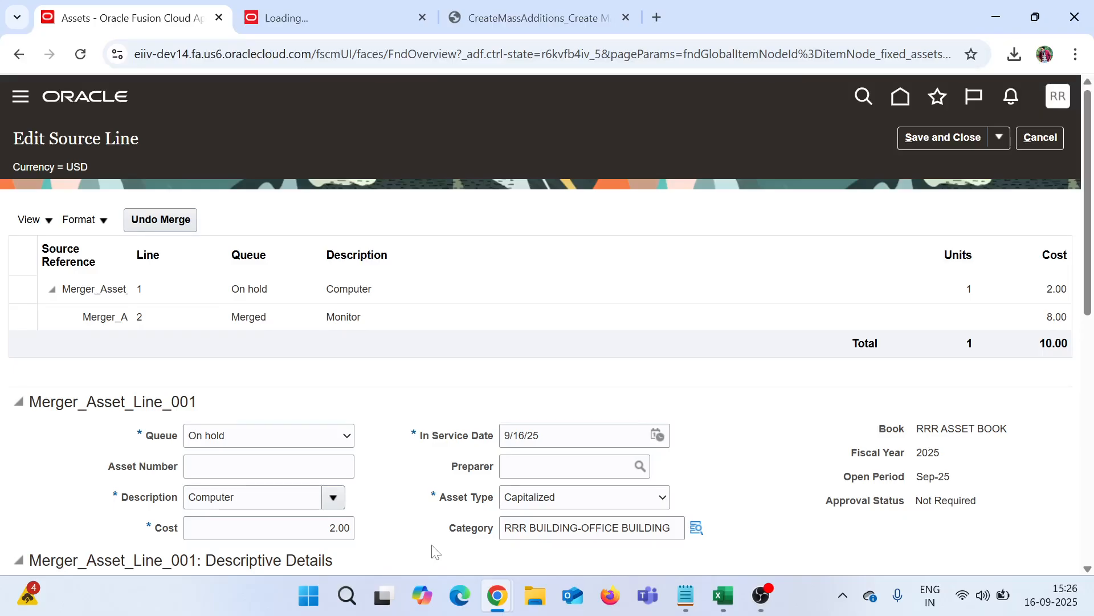
pyautogui.scroll(-2, 425, 395)
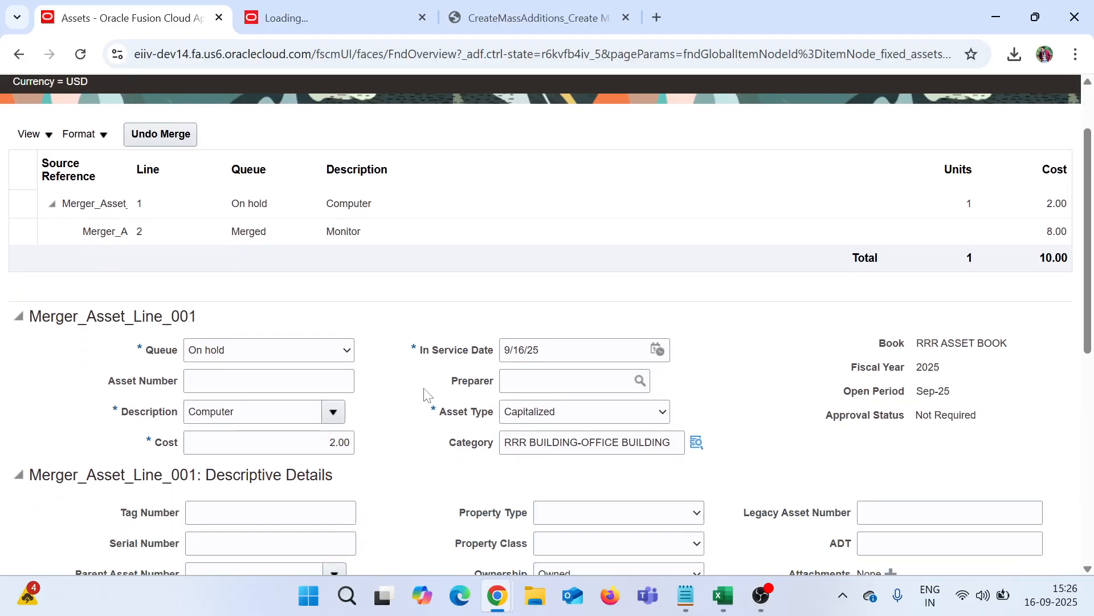
pyautogui.click(222, 354)
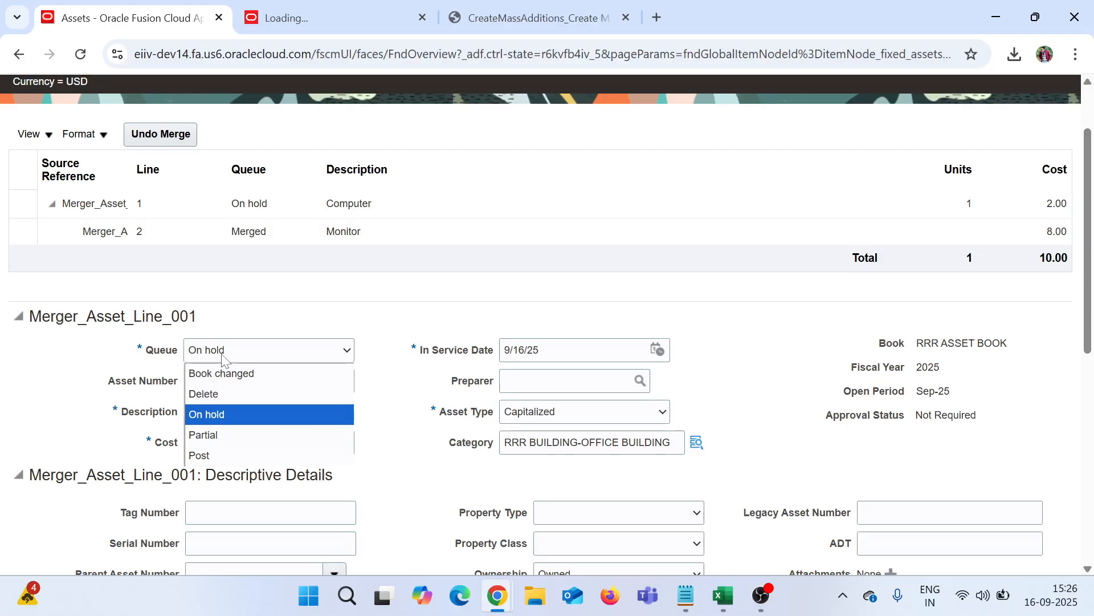
pyautogui.click(240, 455)
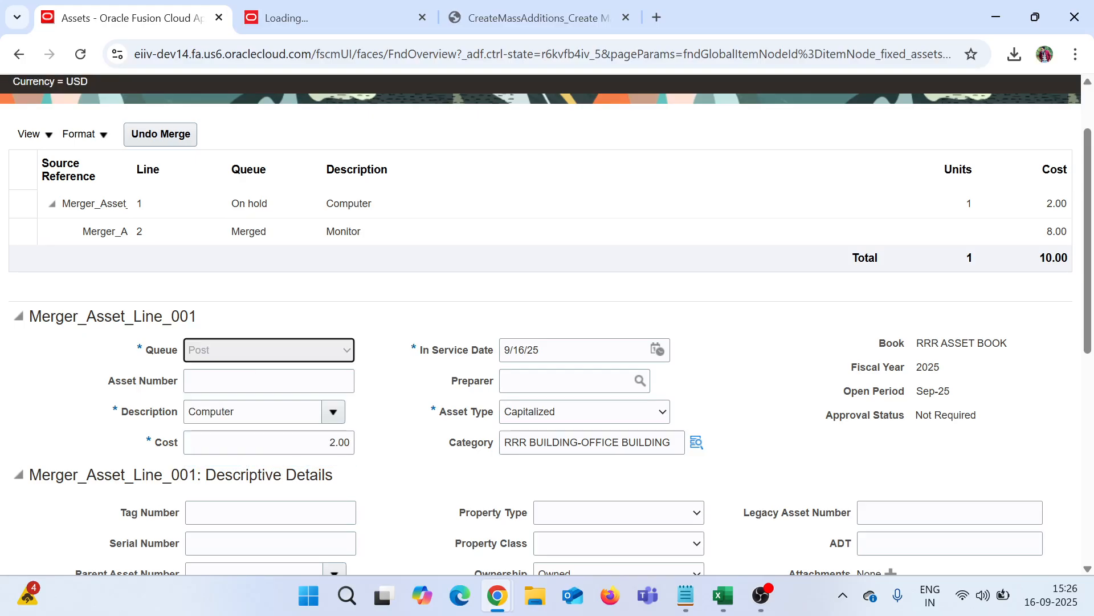
pyautogui.click(434, 442)
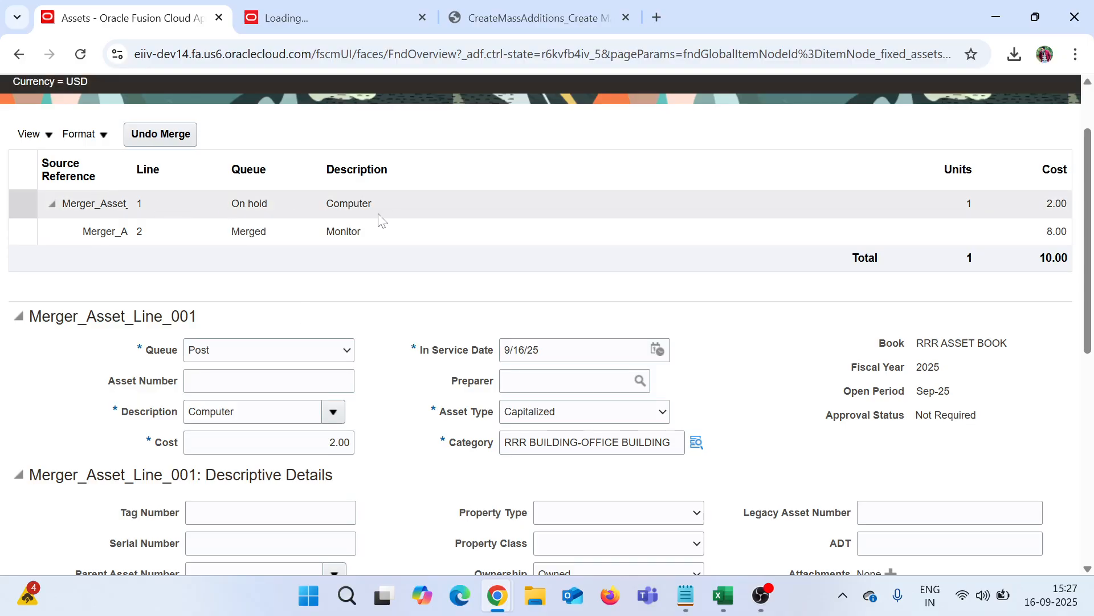
pyautogui.scroll(2, 711, 230)
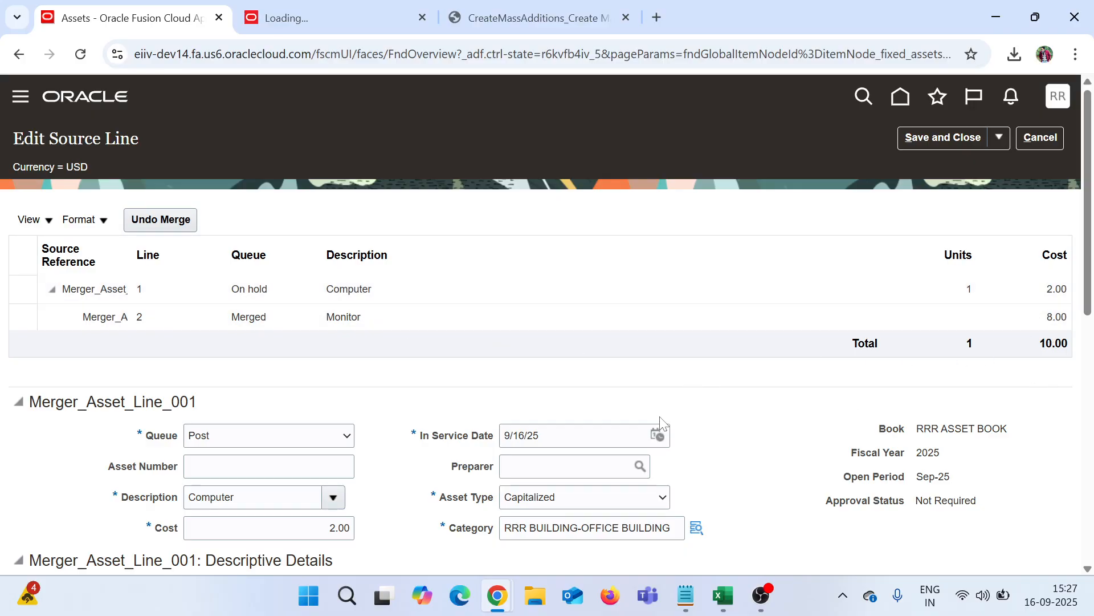
# Step: Expand the Computer line's financial details section
pyautogui.scroll(-3, 661, 423)
pyautogui.scroll(-6, 245, 406)
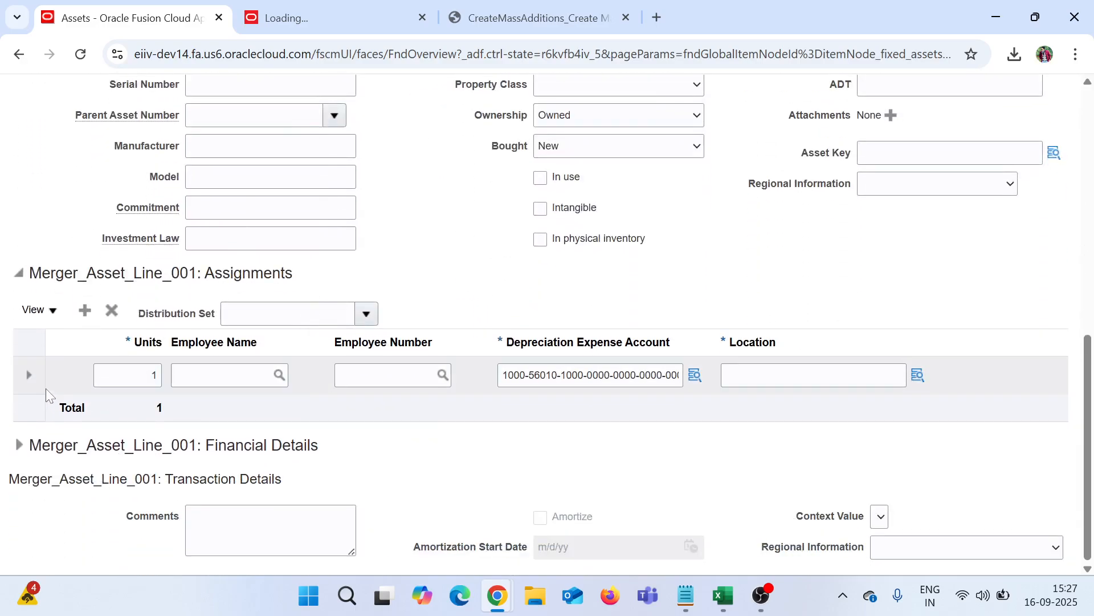
pyautogui.click(19, 445)
pyautogui.scroll(-7, 415, 470)
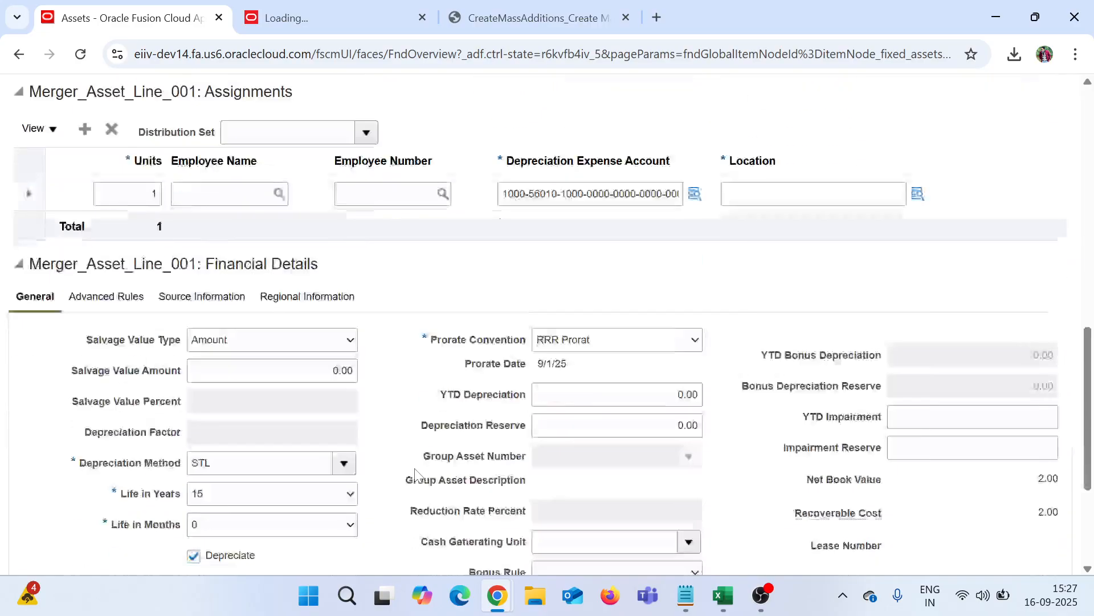
pyautogui.scroll(3, 416, 469)
pyautogui.scroll(13, 416, 467)
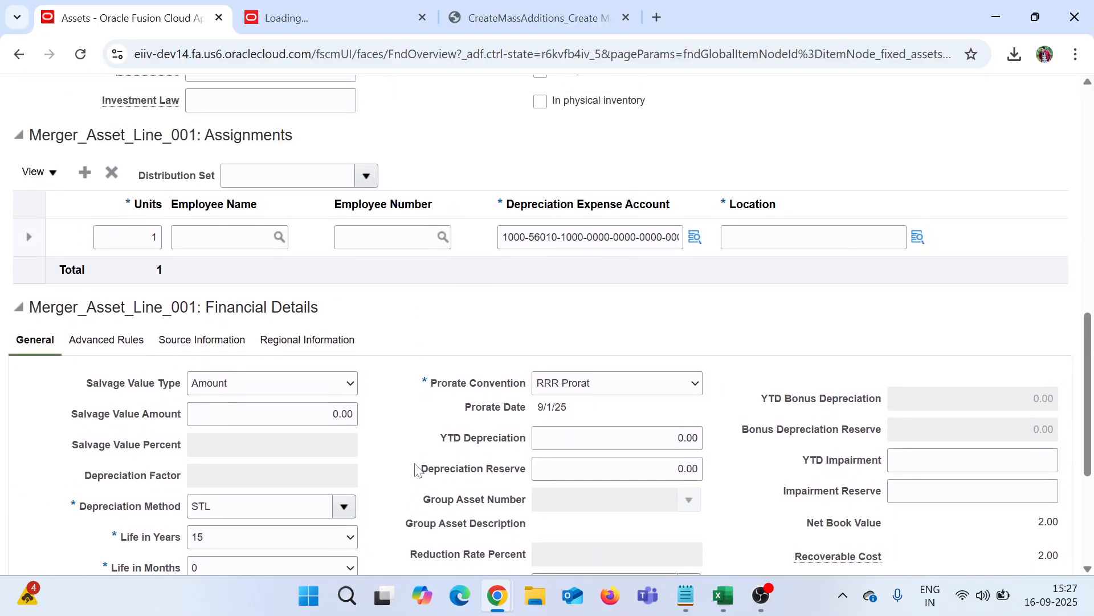
pyautogui.scroll(1, 415, 462)
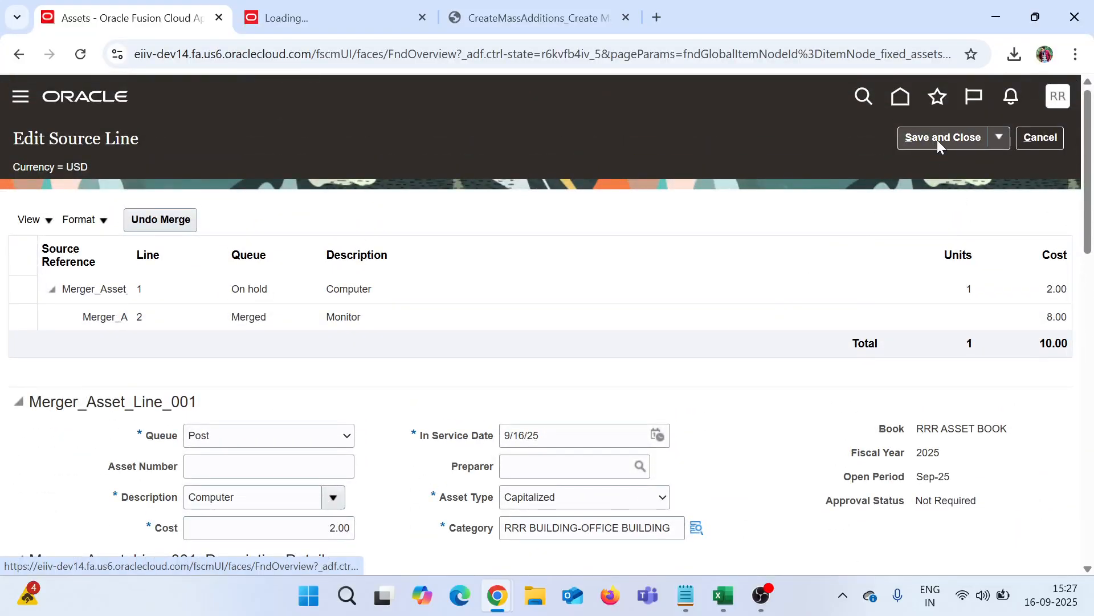
pyautogui.scroll(-2, 512, 456)
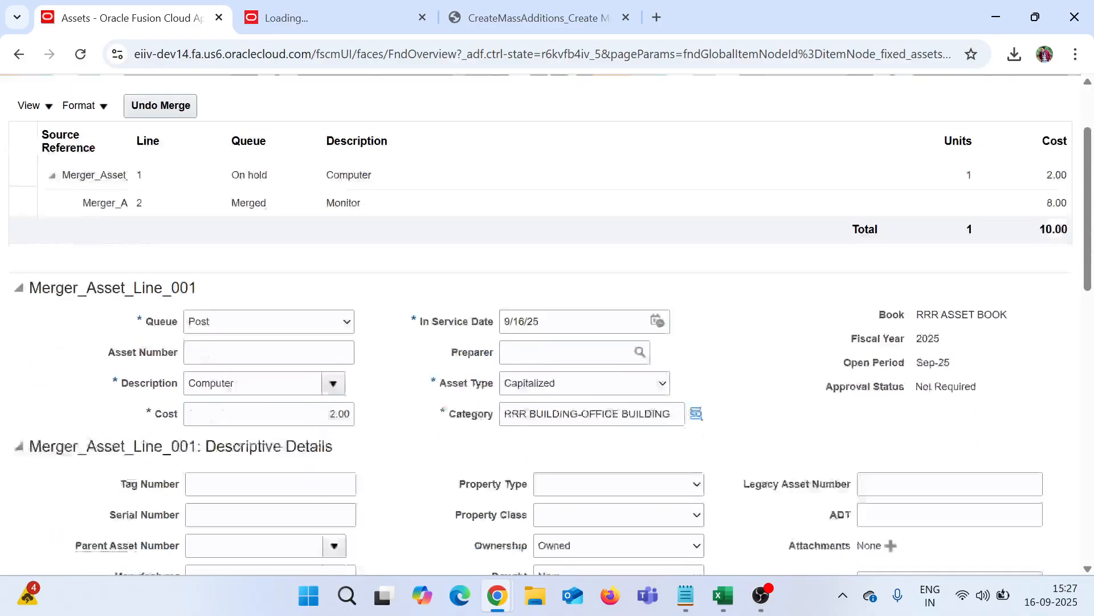
pyautogui.scroll(-5, 627, 461)
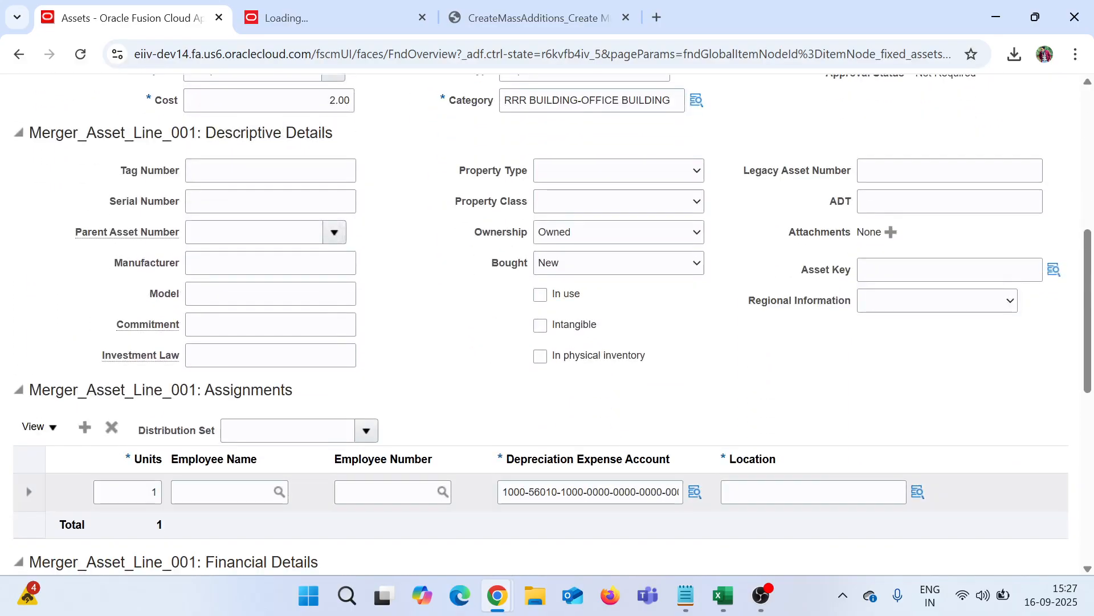
# Step: Assign the line to location Canada-ON-Ottawa-T211F1554
pyautogui.click(738, 505)
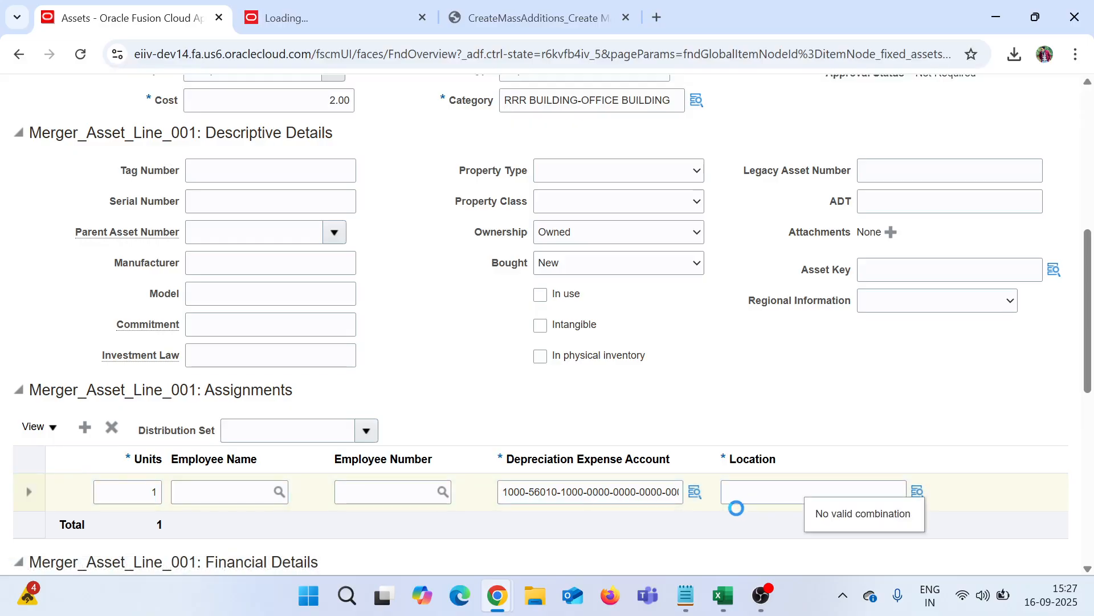
pyautogui.click(558, 444)
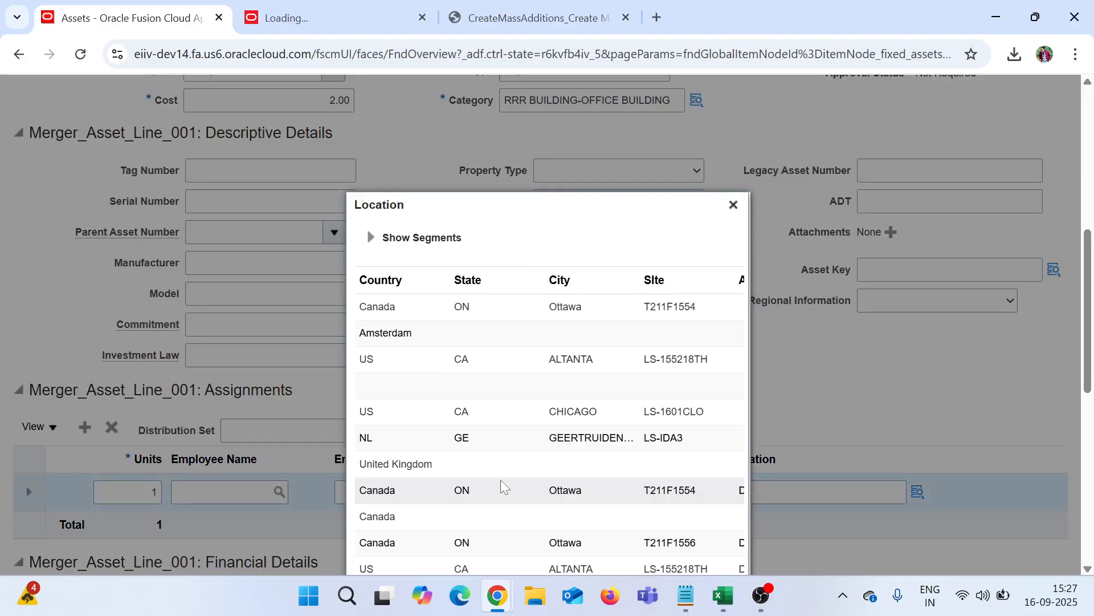
pyautogui.scroll(-3, 1034, 371)
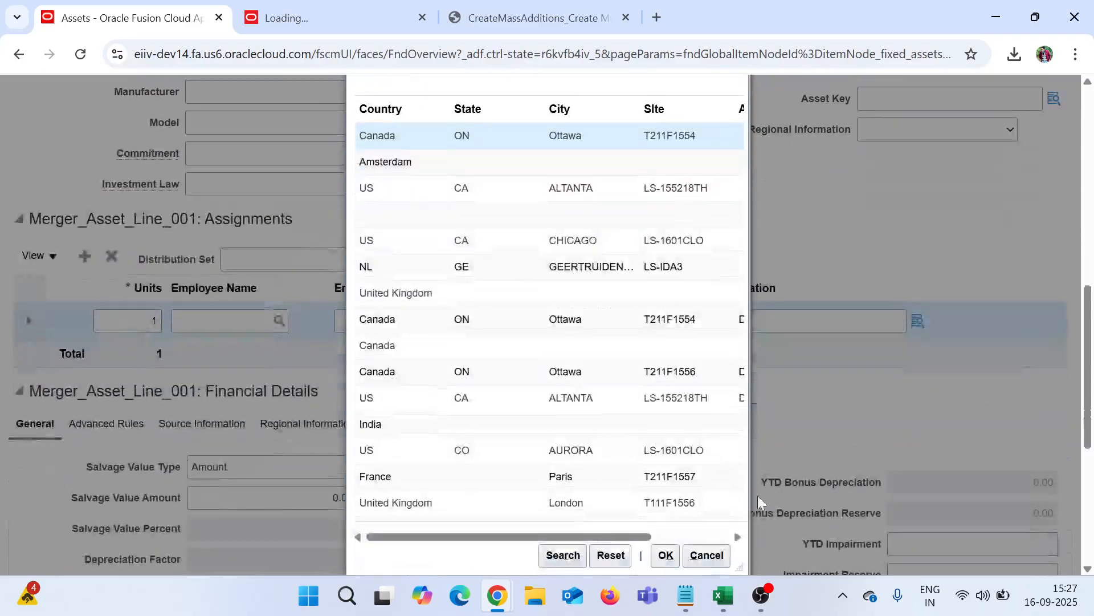
pyautogui.scroll(10, 997, 310)
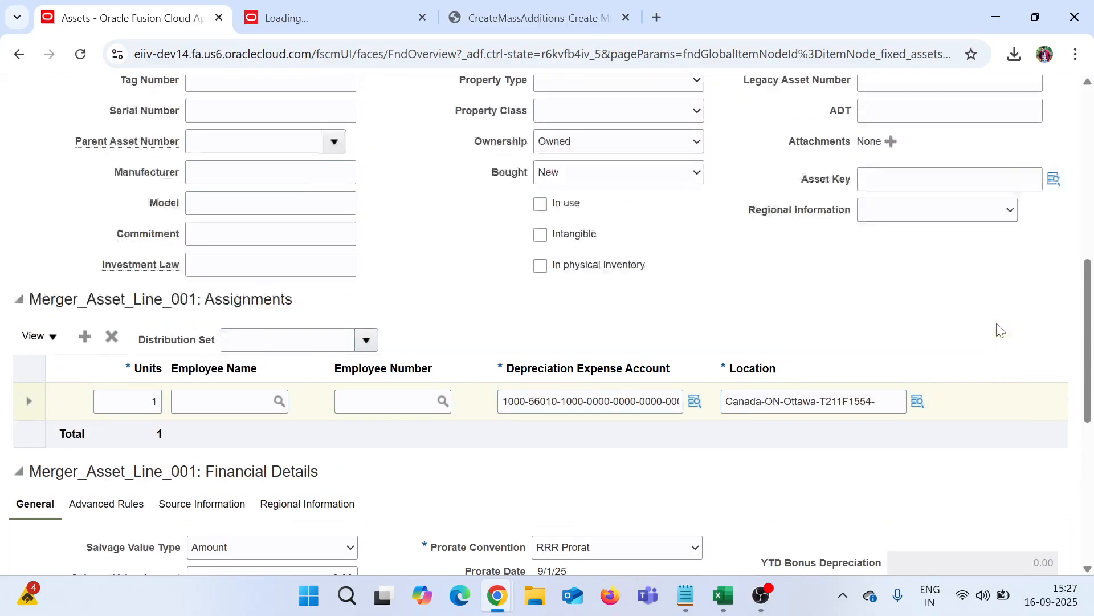
pyautogui.scroll(-6, 1004, 444)
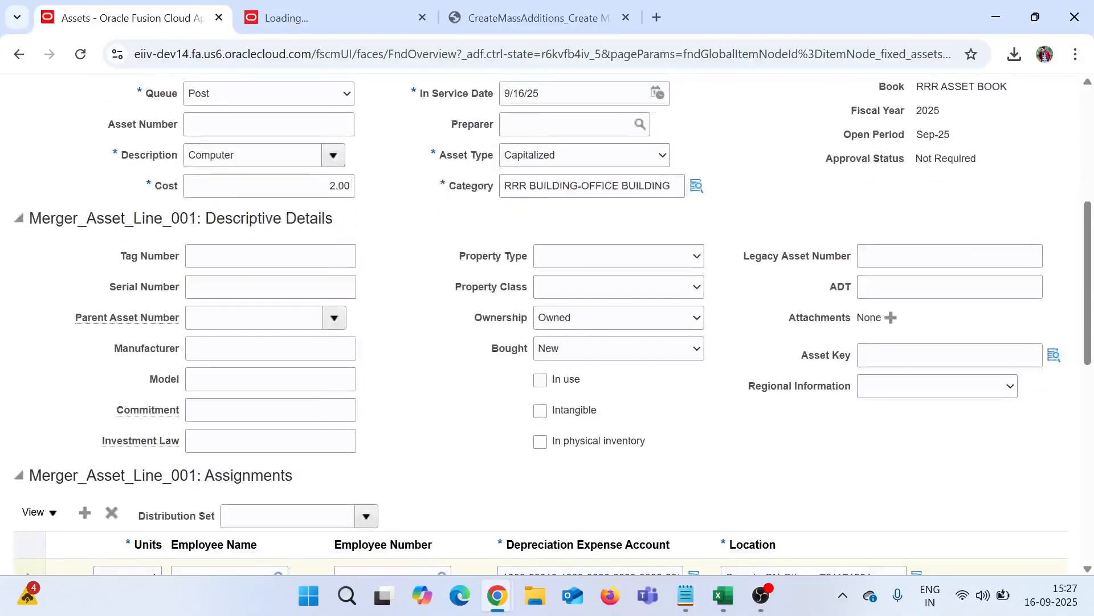
# Step: Set the asset key to None, then save and close the source line
pyautogui.click(1052, 356)
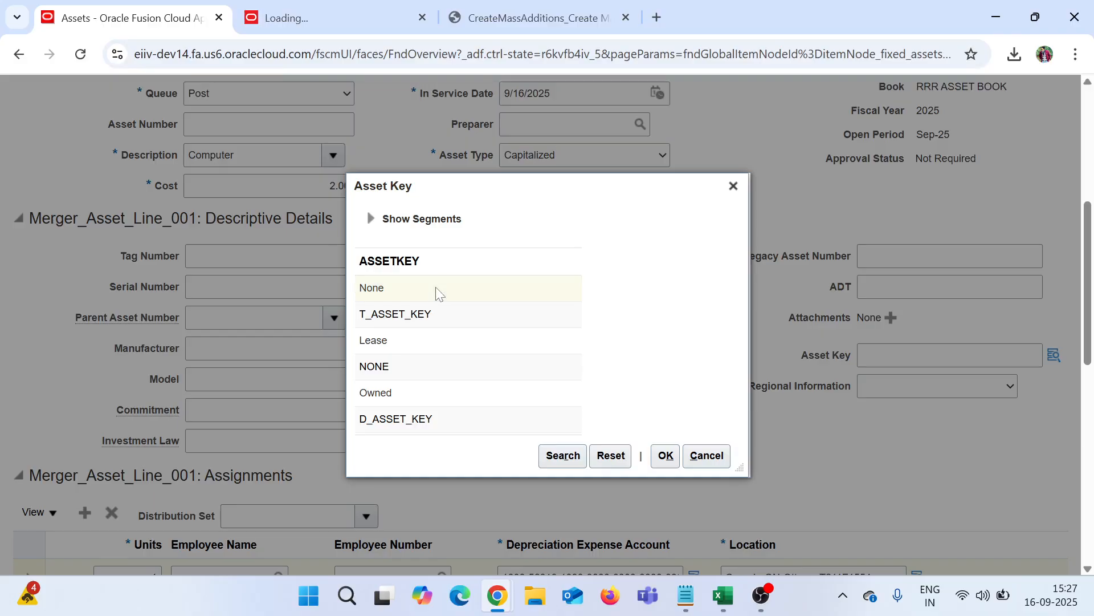
pyautogui.click(437, 290)
pyautogui.click(666, 458)
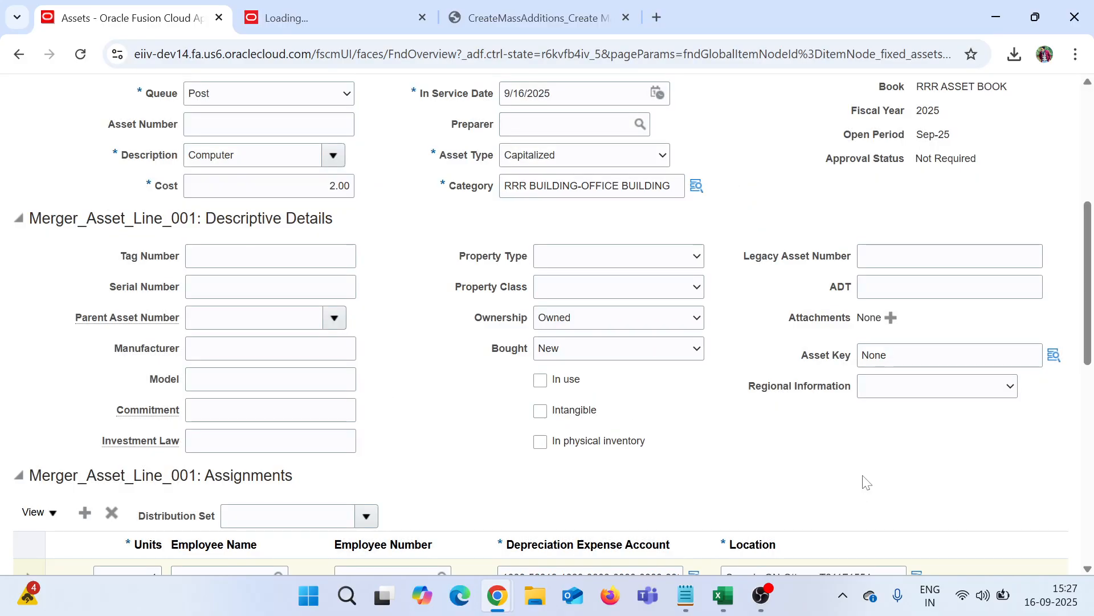
pyautogui.scroll(6, 858, 456)
pyautogui.click(922, 143)
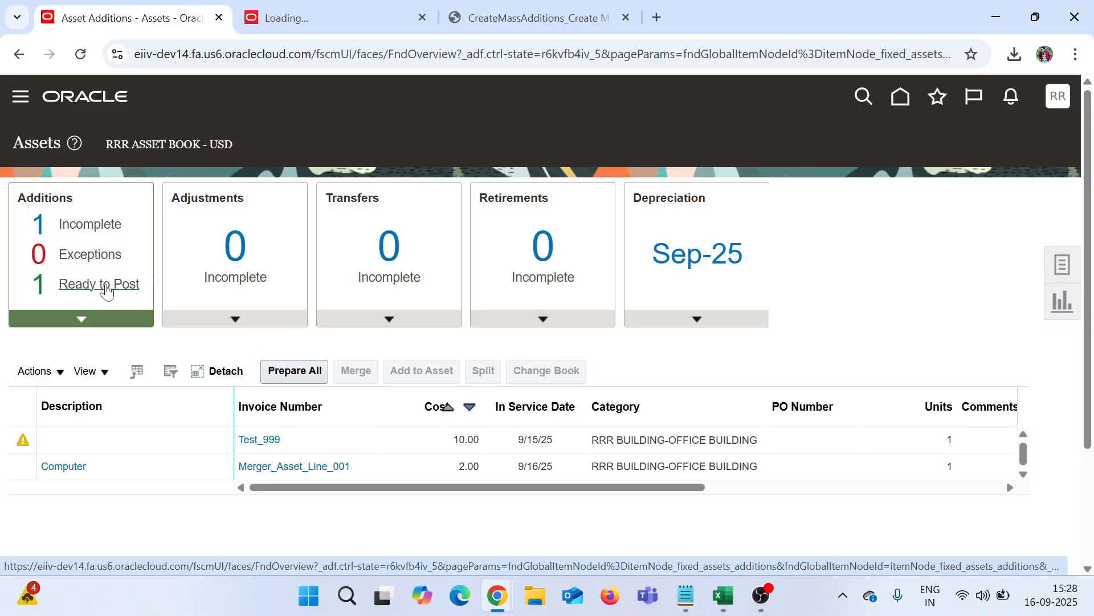
# Step: Filter to Ready to Post additions, post the Computer addition with Post All, and refresh
pyautogui.click(84, 290)
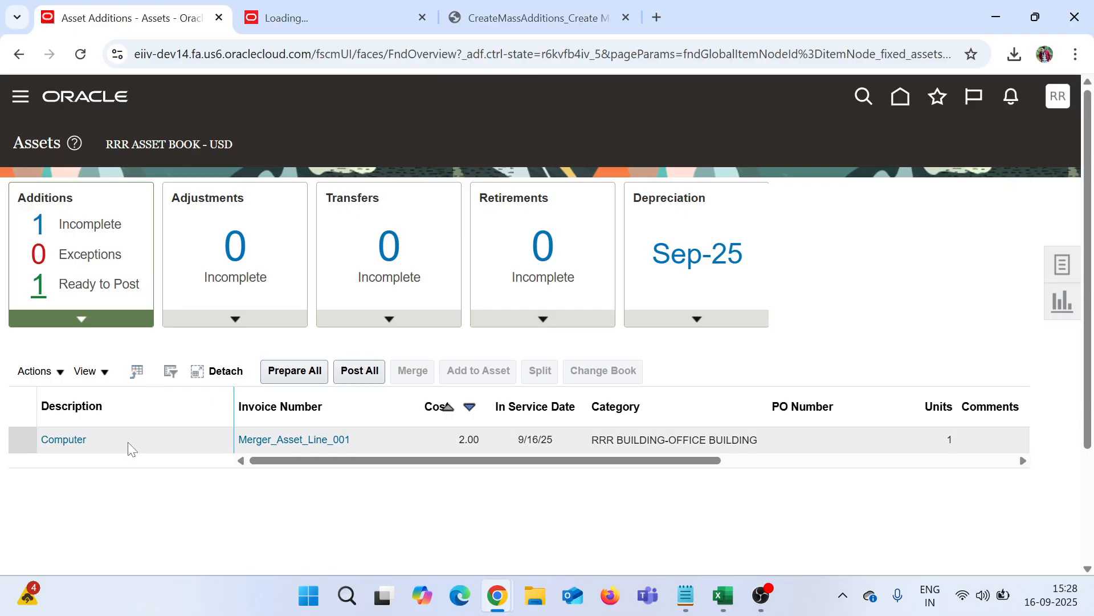
pyautogui.click(130, 449)
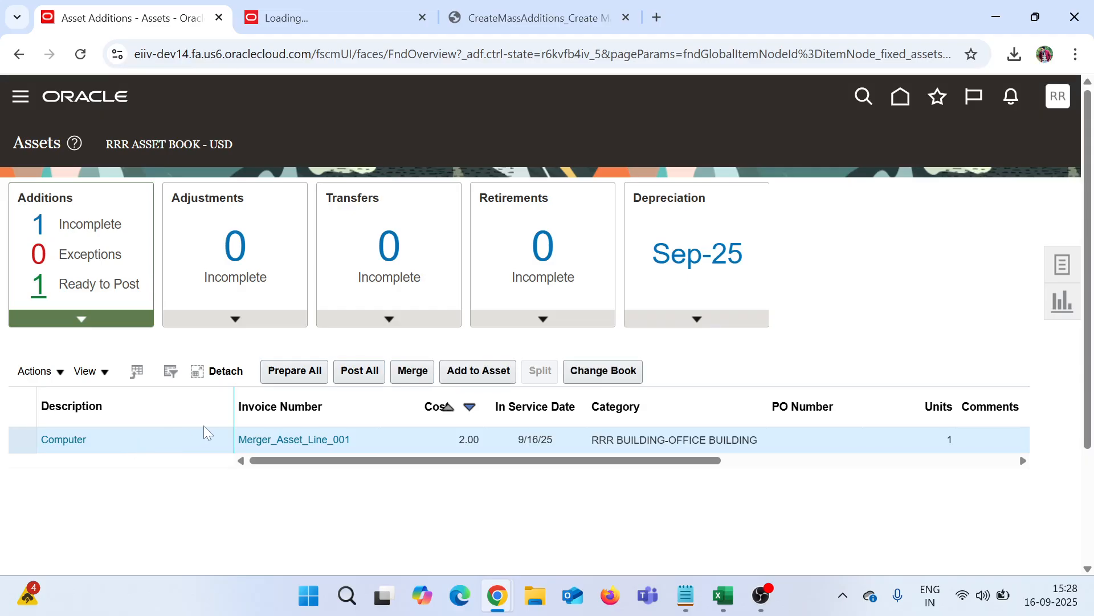
pyautogui.click(344, 375)
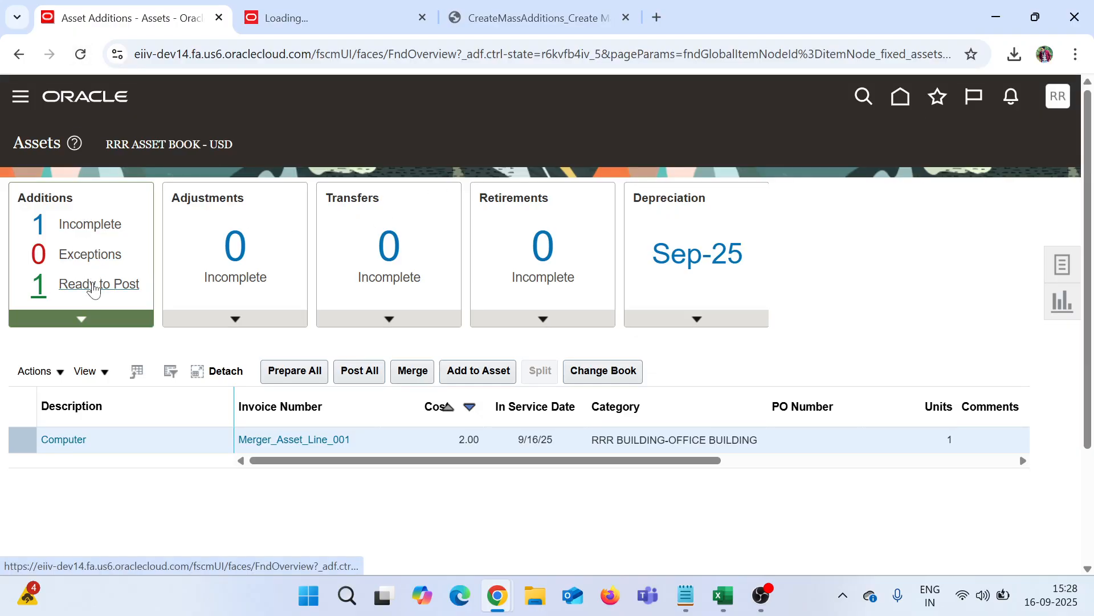
pyautogui.click(93, 288)
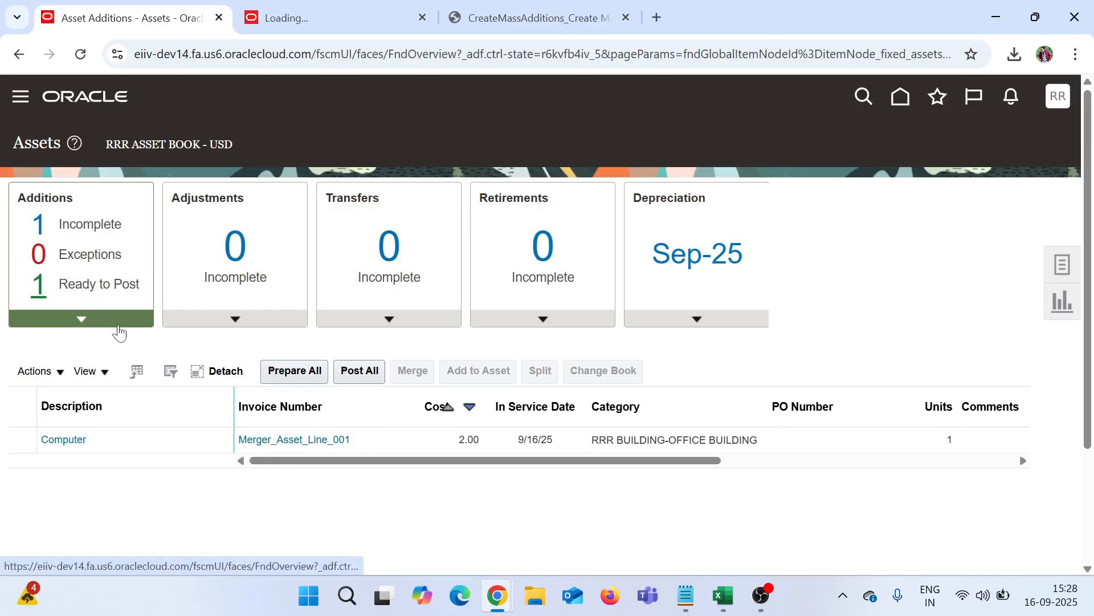
# Step: Reload the Assets overview via Navigator to confirm 0 additions ready to post
pyautogui.click(21, 98)
pyautogui.scroll(-10, 103, 401)
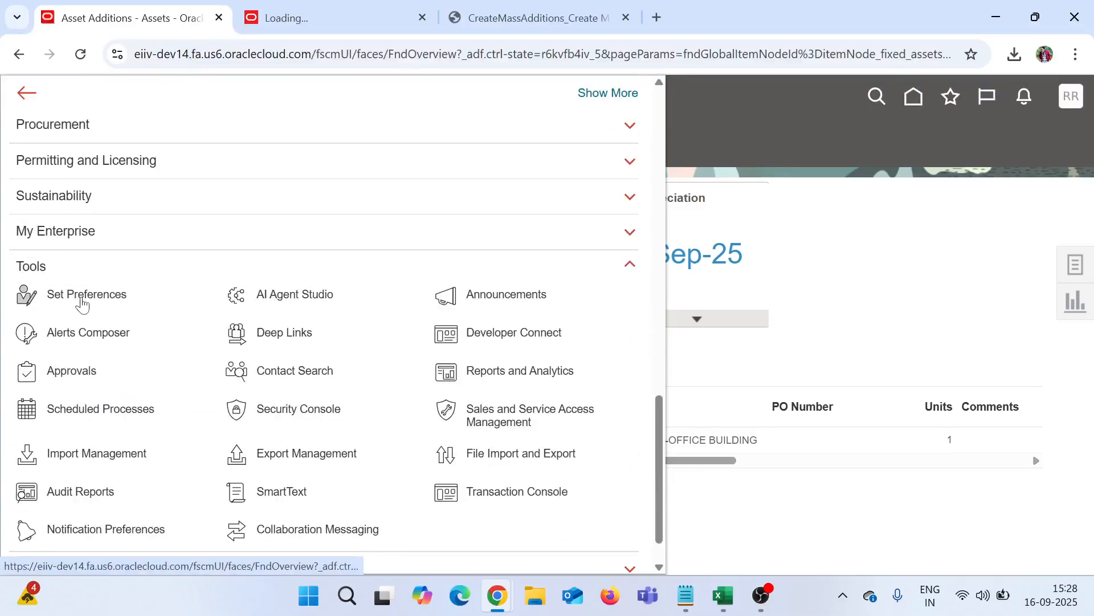
pyautogui.scroll(5, 80, 305)
pyautogui.click(25, 276)
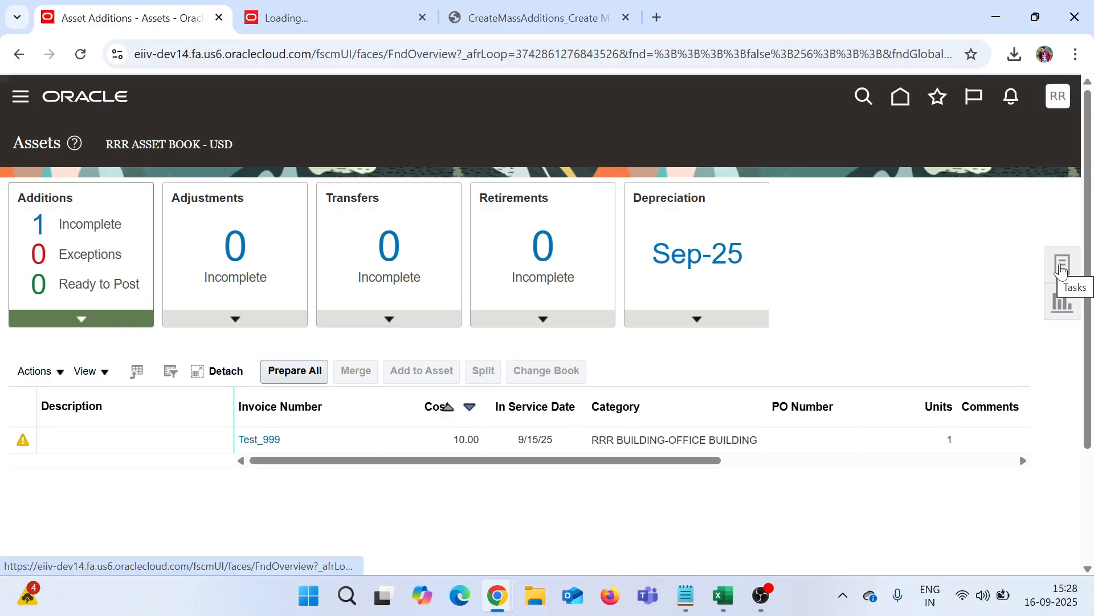
# Step: In Inquire Assets' Recent Additions, locate asset 1000226 Computer with cost 10.00
pyautogui.click(1061, 272)
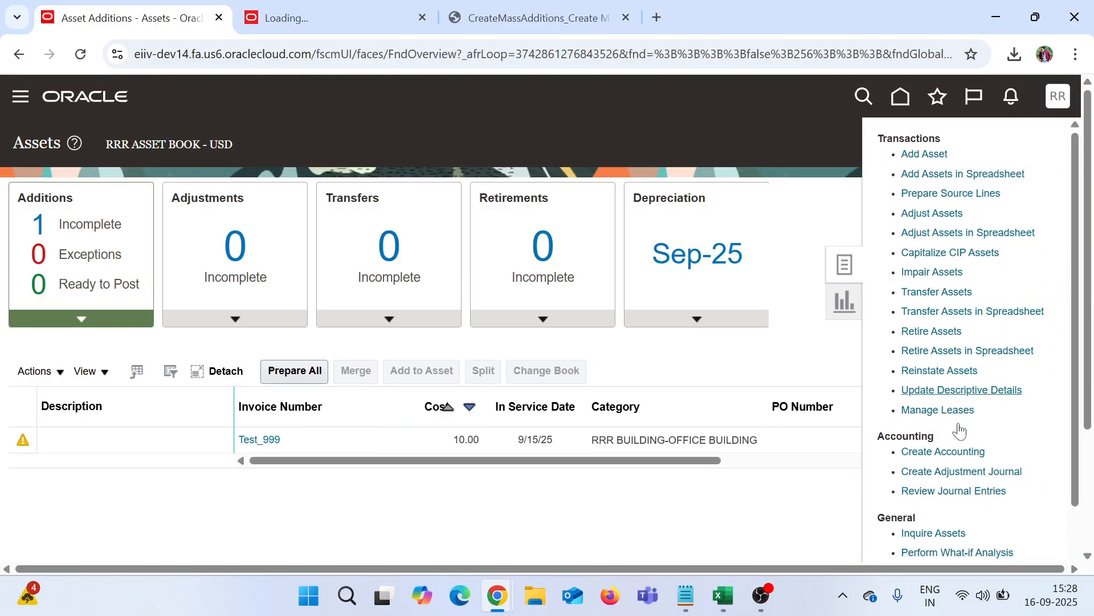
pyautogui.scroll(-1, 960, 480)
pyautogui.scroll(-1, 960, 480)
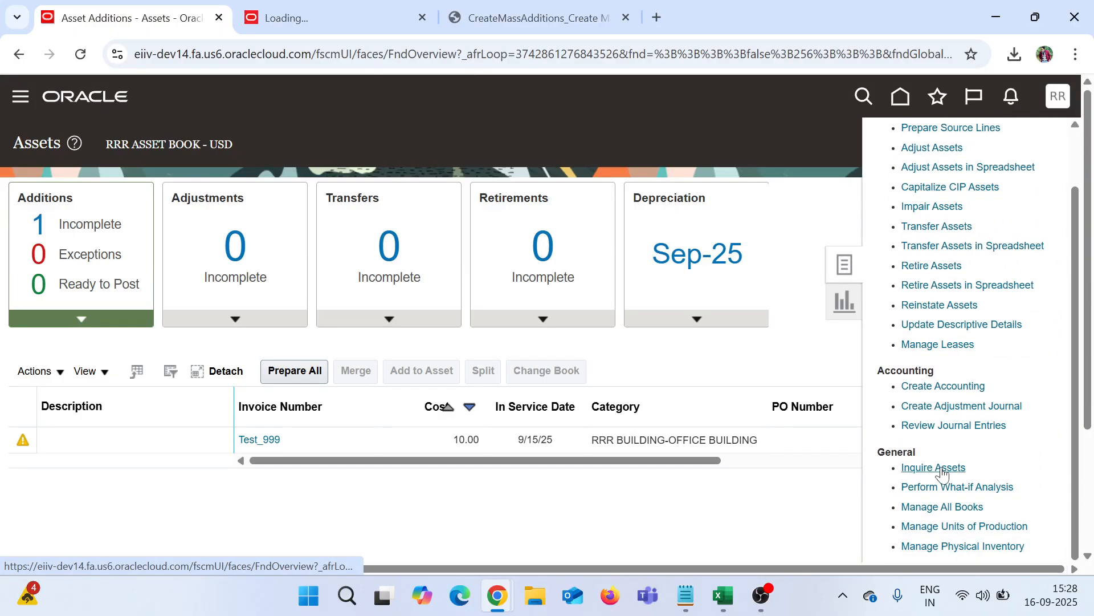
pyautogui.click(943, 473)
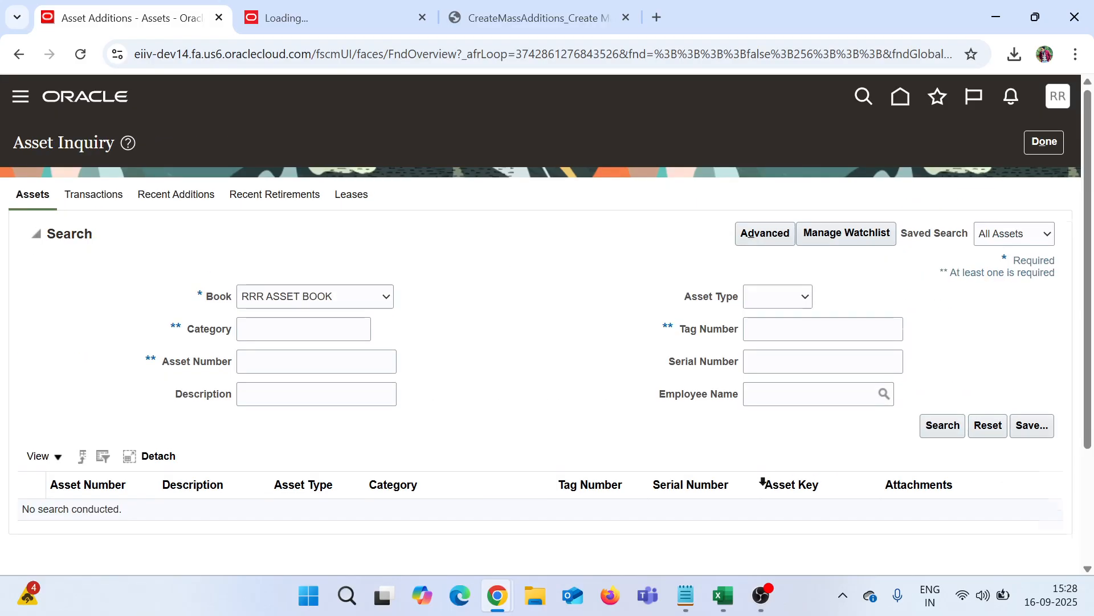
pyautogui.click(168, 196)
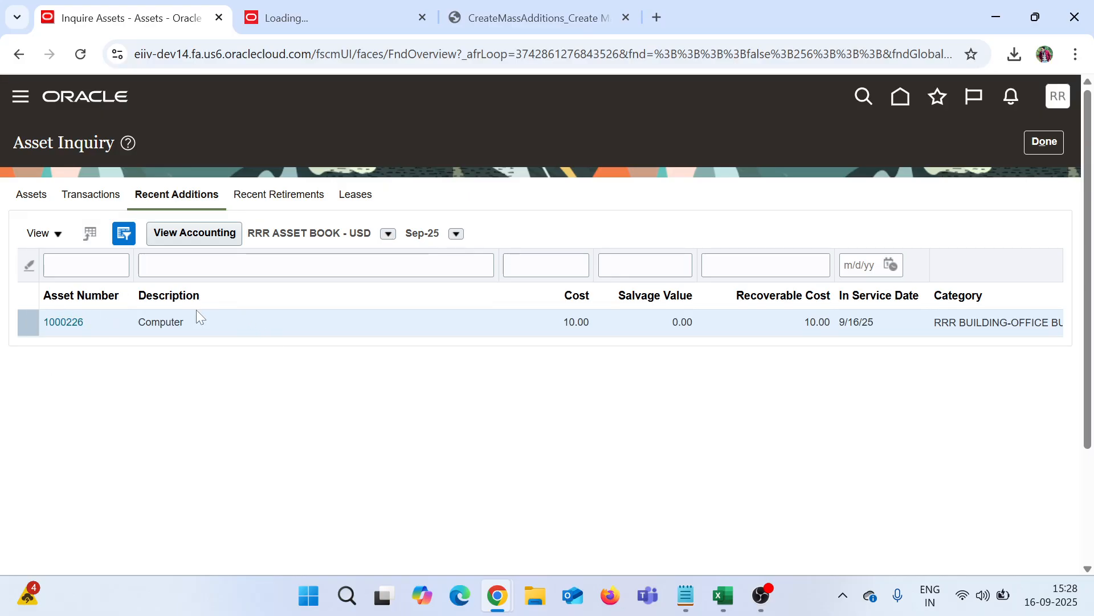
pyautogui.moveTo(562, 322); pyautogui.dragTo(594, 330)
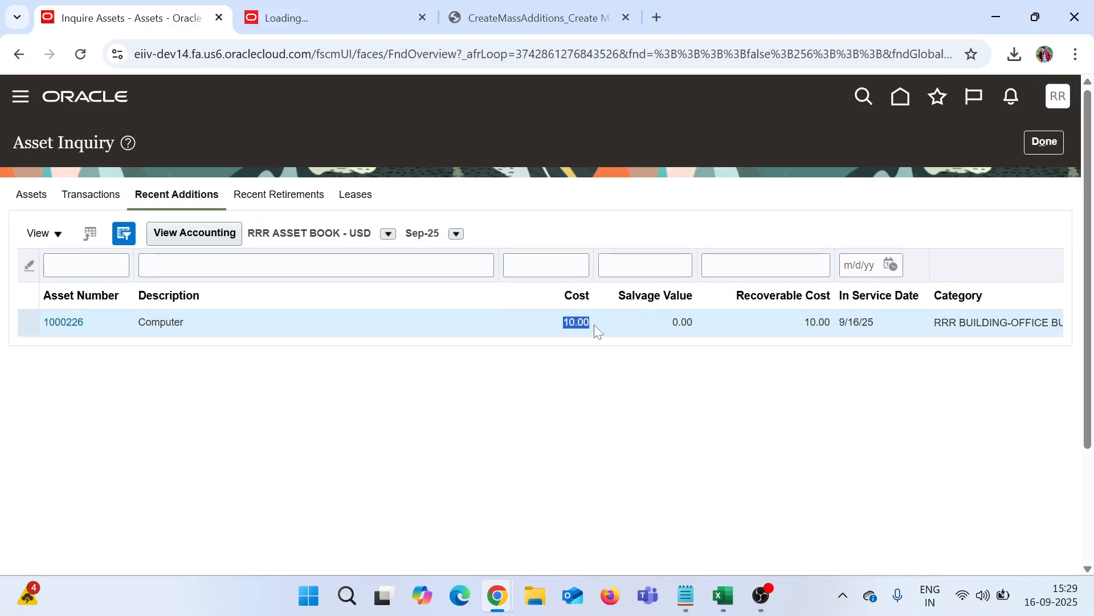
pyautogui.click(524, 372)
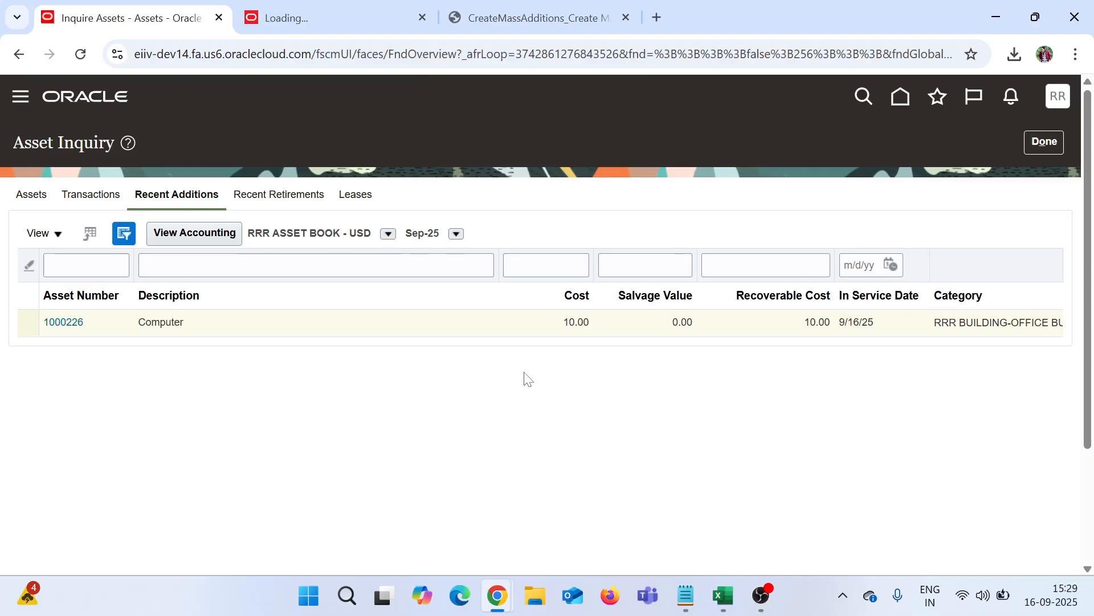
pyautogui.click(73, 327)
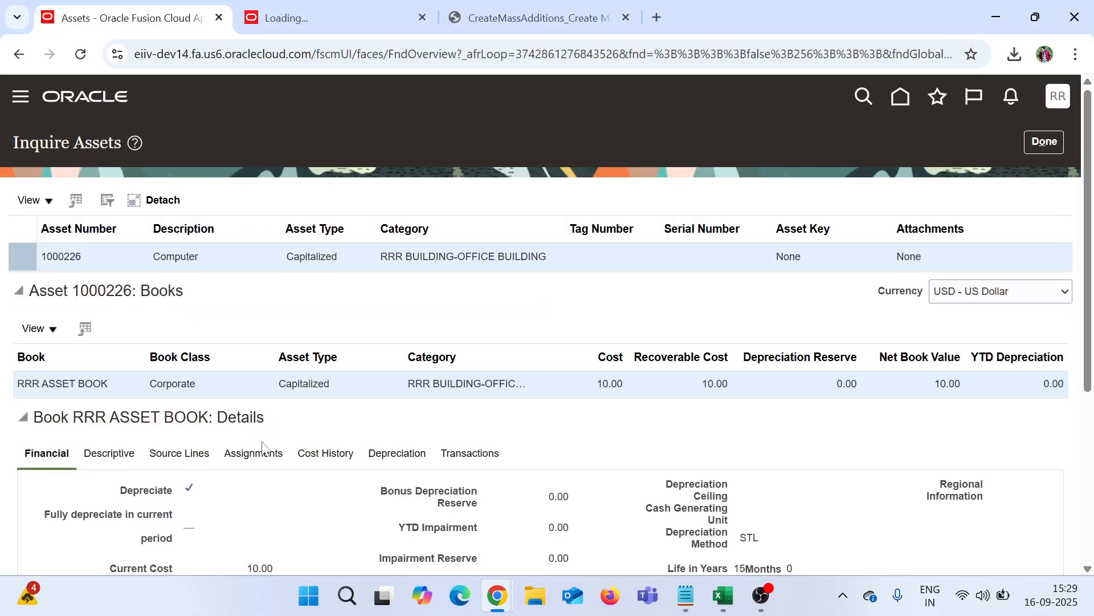
# Step: Review asset 1000226's Computer 2.00 and Monitor 8.00 source lines, close the inquiry, and switch to OBS
pyautogui.scroll(-3, 263, 447)
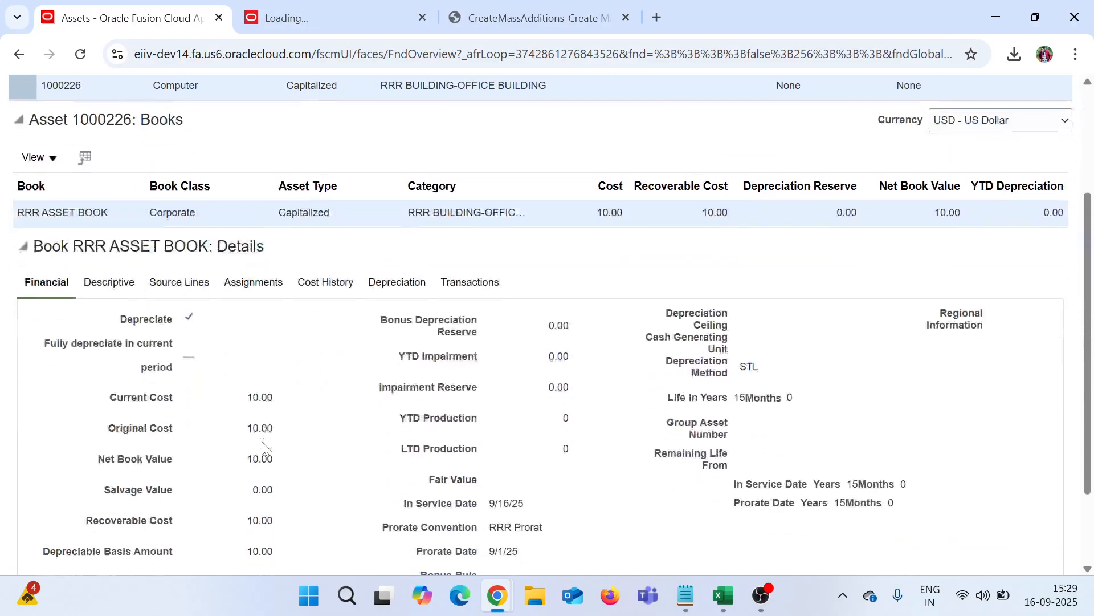
pyautogui.click(180, 288)
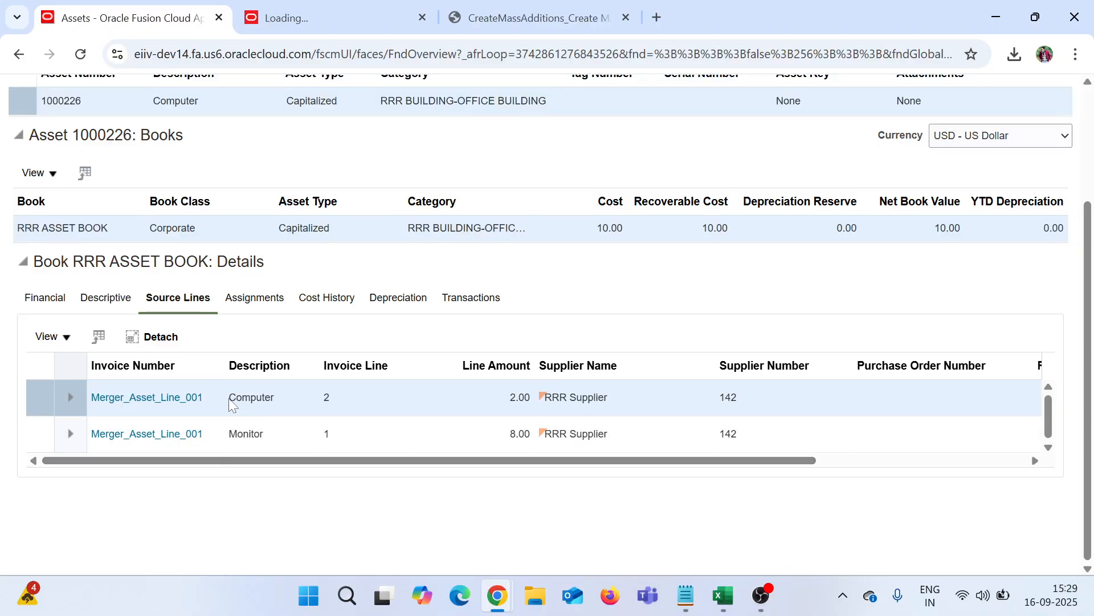
pyautogui.moveTo(264, 398); pyautogui.dragTo(275, 399)
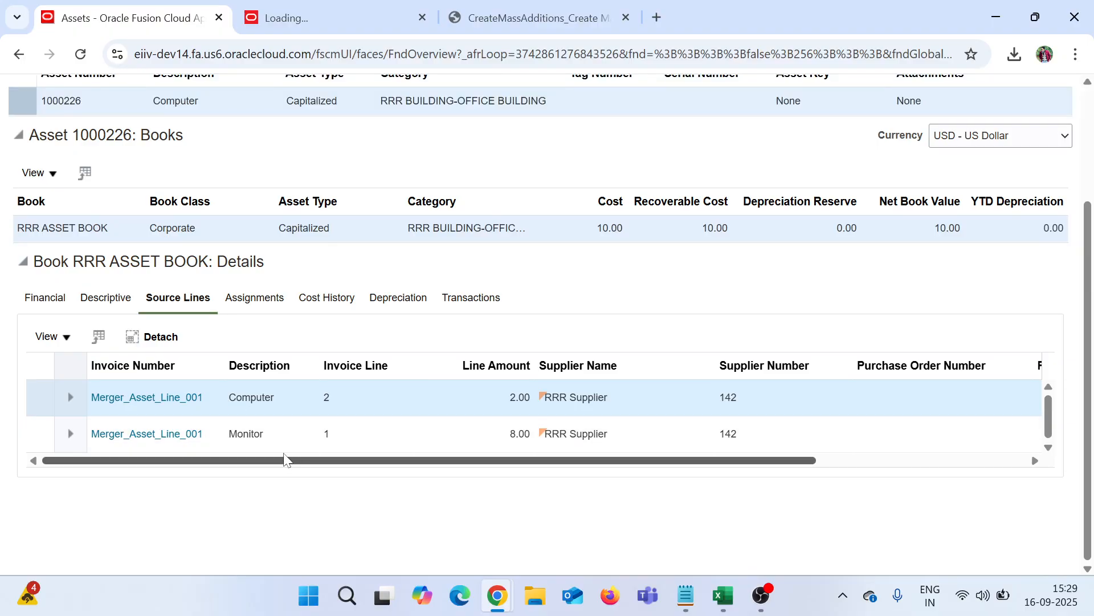
pyautogui.moveTo(283, 460)
pyautogui.mouseDown()
pyautogui.moveTo(550, 496)
pyautogui.moveTo(279, 473)
pyautogui.mouseUp()
pyautogui.scroll(3, 393, 433)
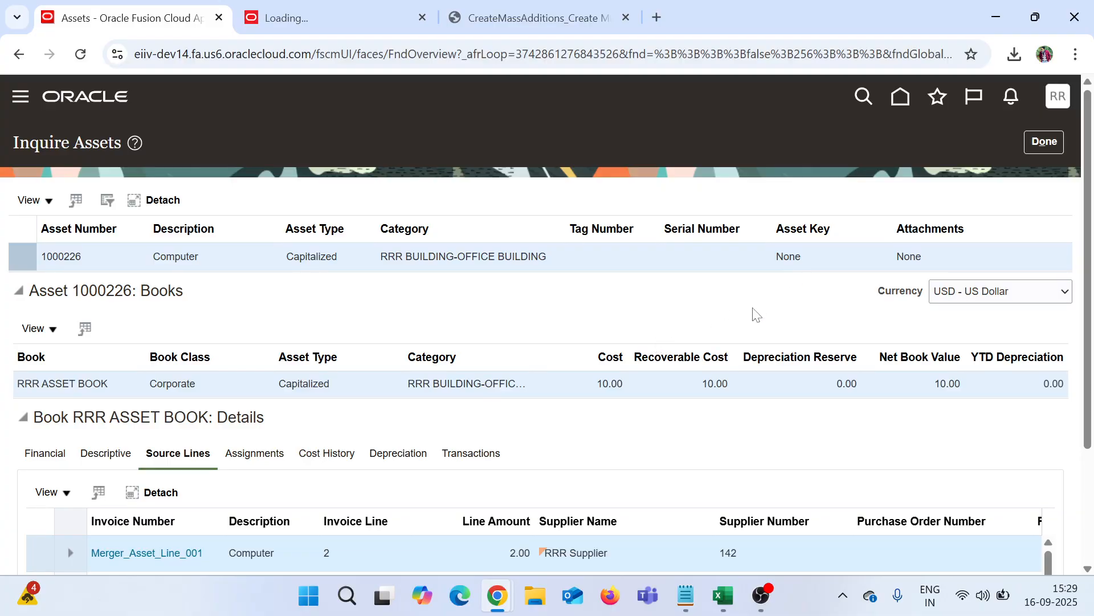
pyautogui.scroll(-1, 744, 314)
pyautogui.scroll(-1, 744, 314)
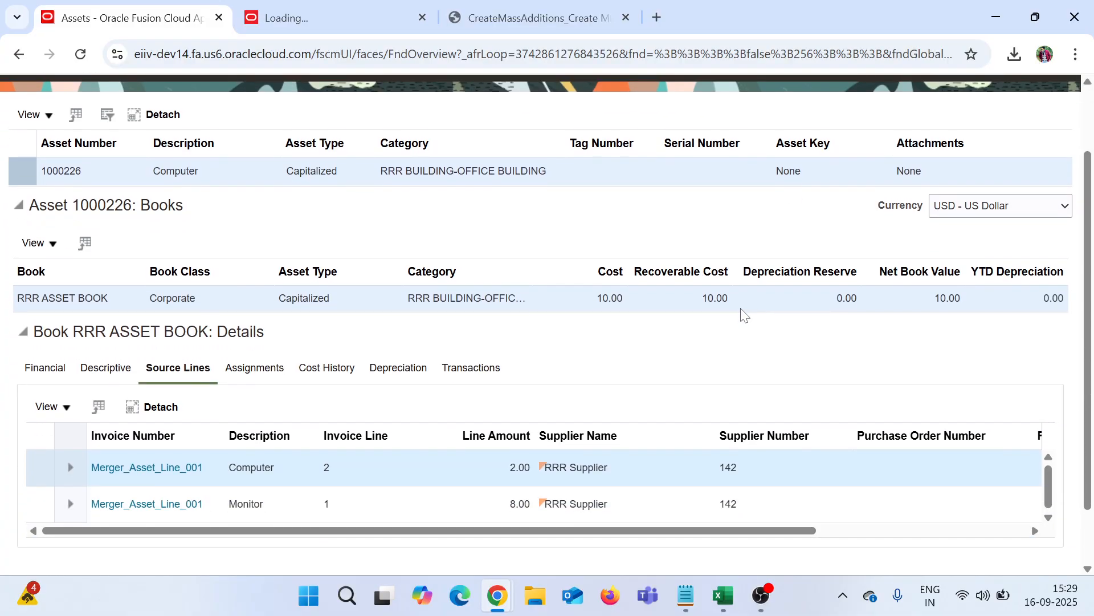
pyautogui.scroll(2, 1021, 176)
pyautogui.click(1044, 141)
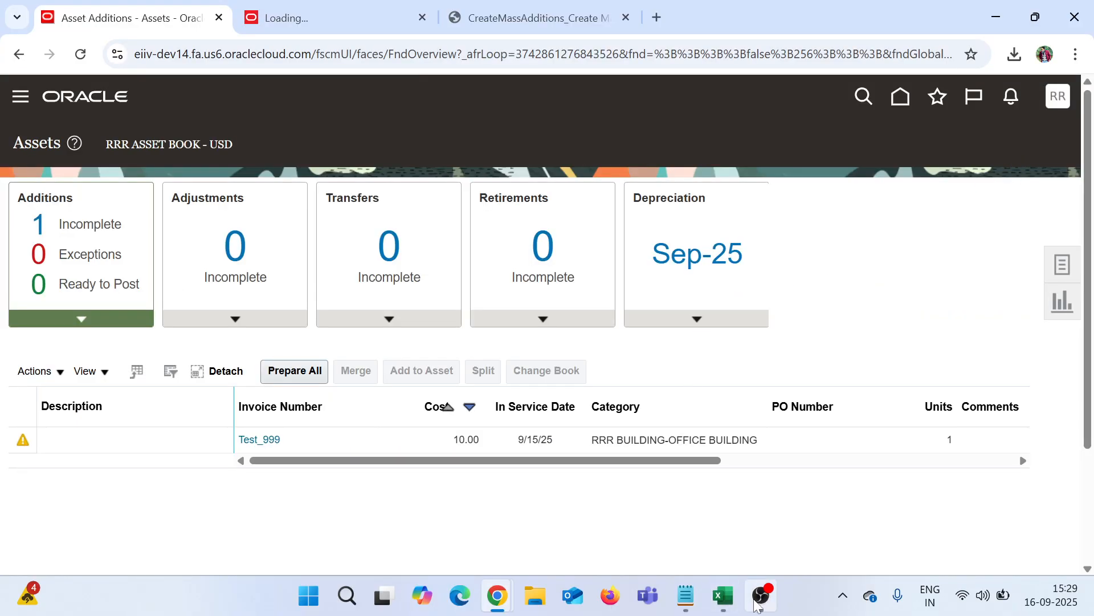
pyautogui.click(758, 603)
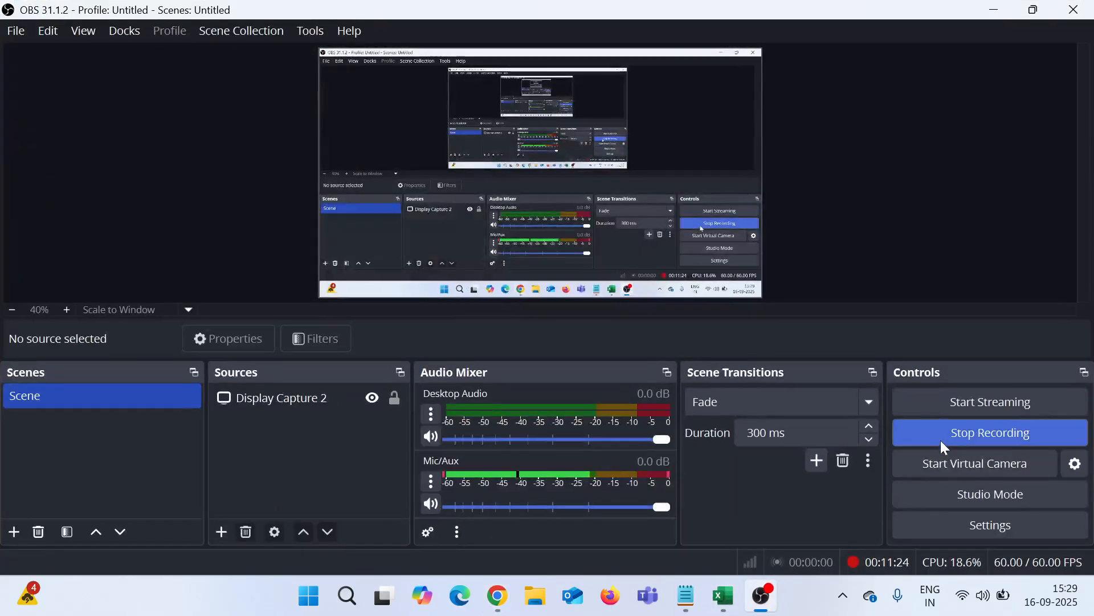